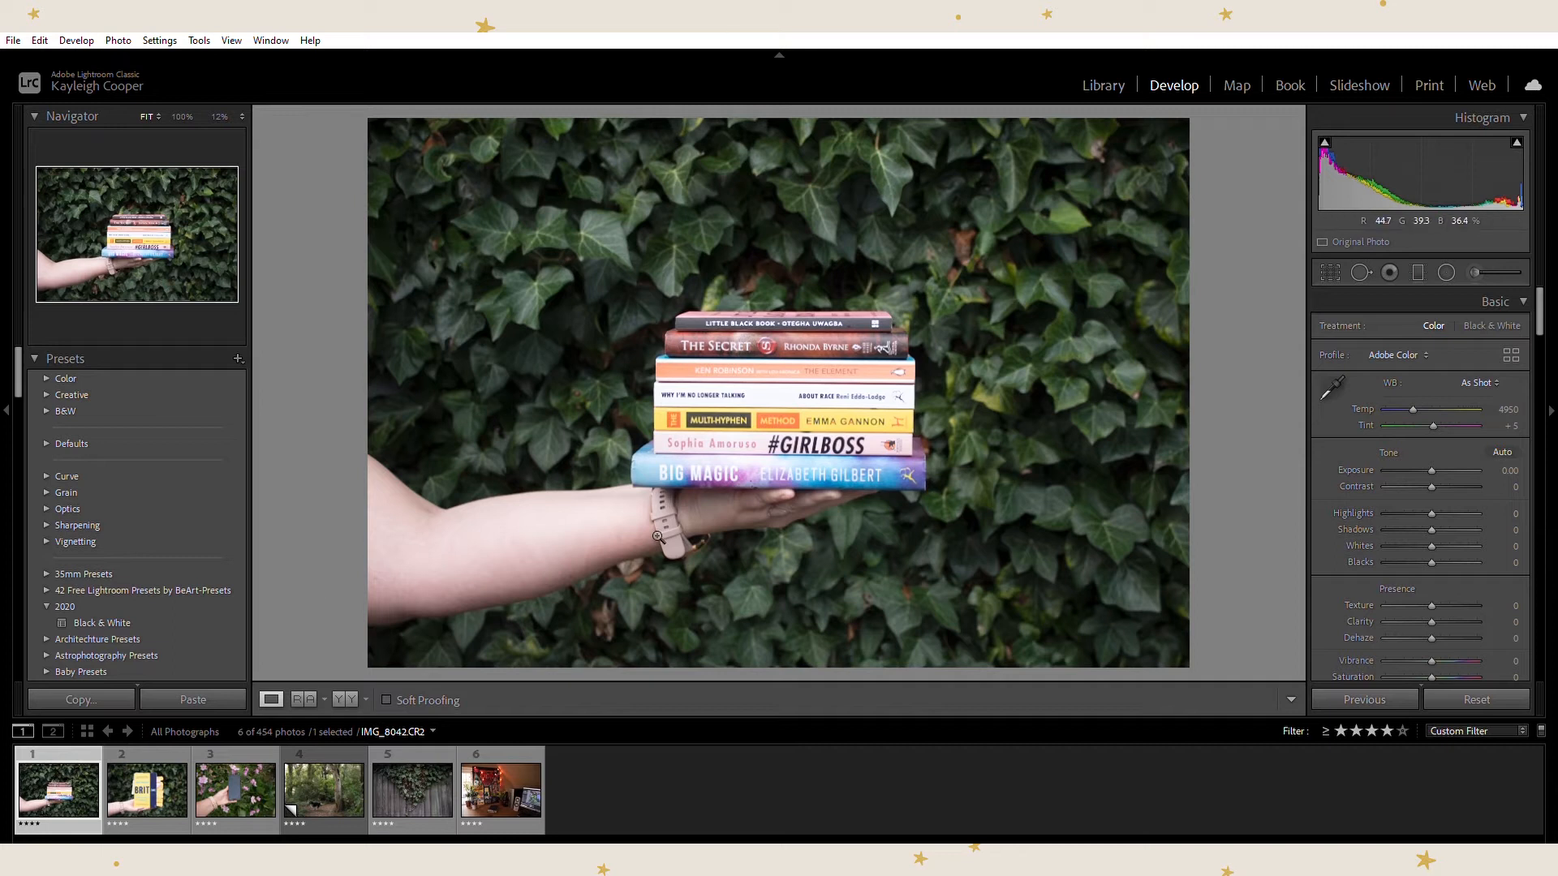
# Apply the L&S preset to the photo of the hand holding a stack of books
pyautogui.scroll(-15, 195, 435)
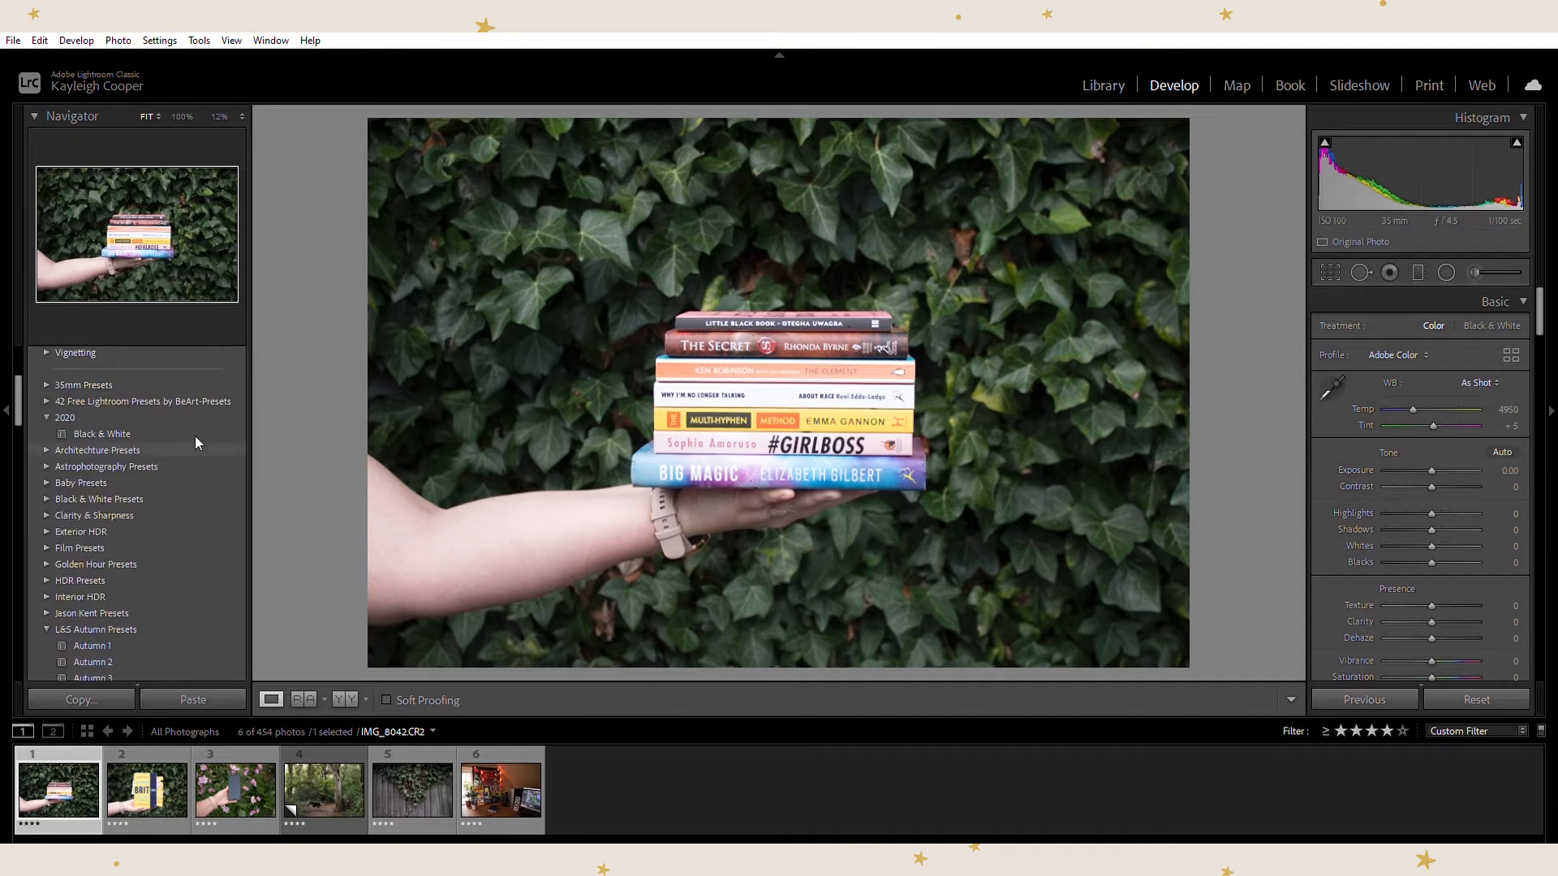
pyautogui.scroll(3, 195, 463)
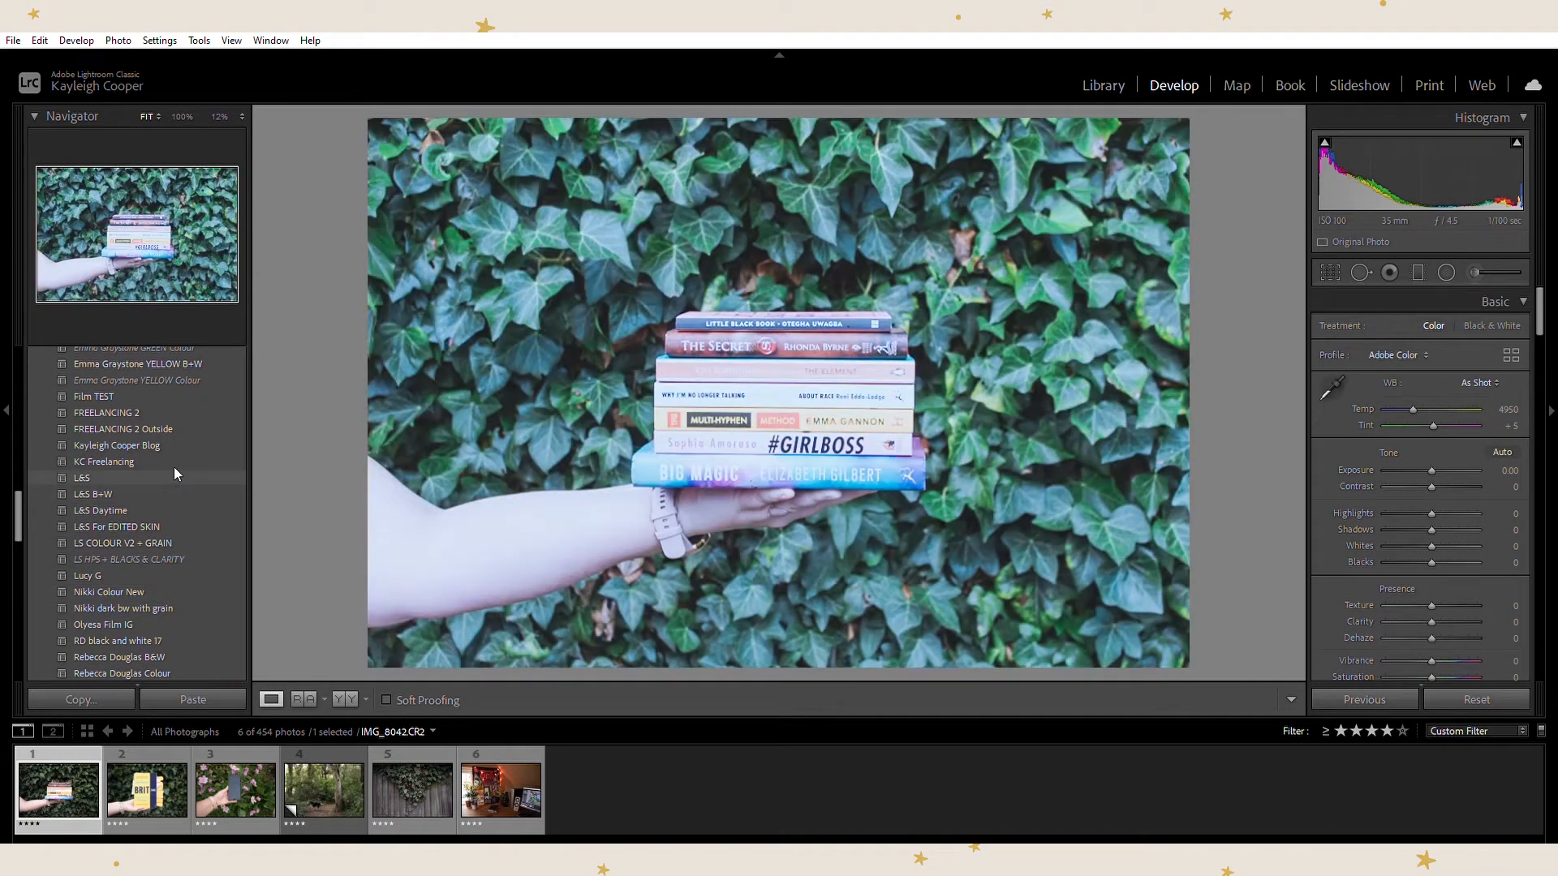
pyautogui.click(173, 475)
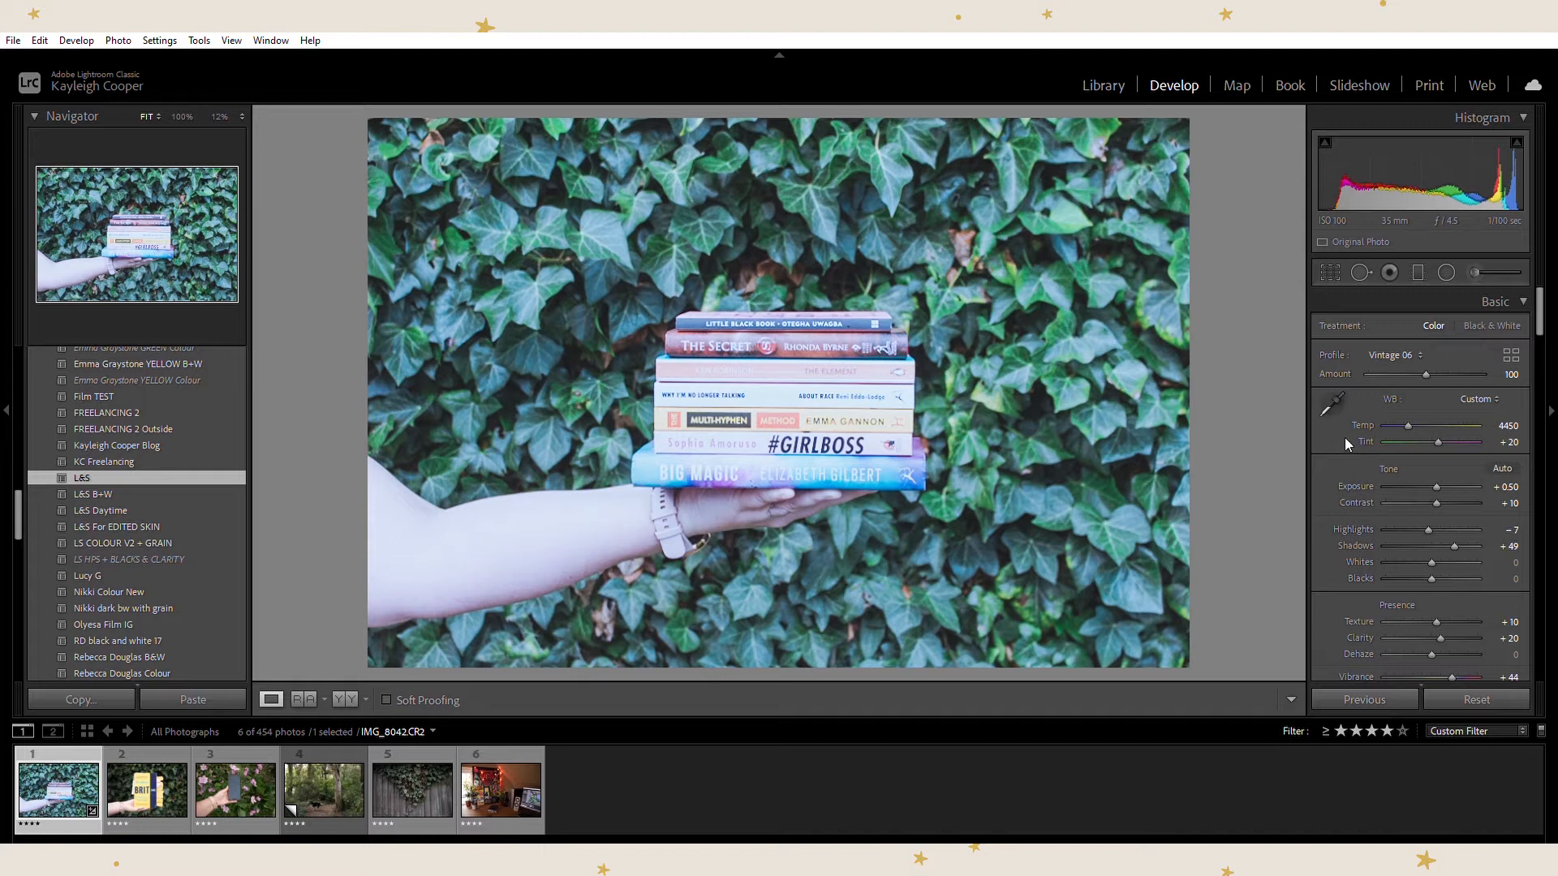
# Reset the red, orange and yellow luminance of the book-stack photo to 0
pyautogui.scroll(-10, 1337, 438)
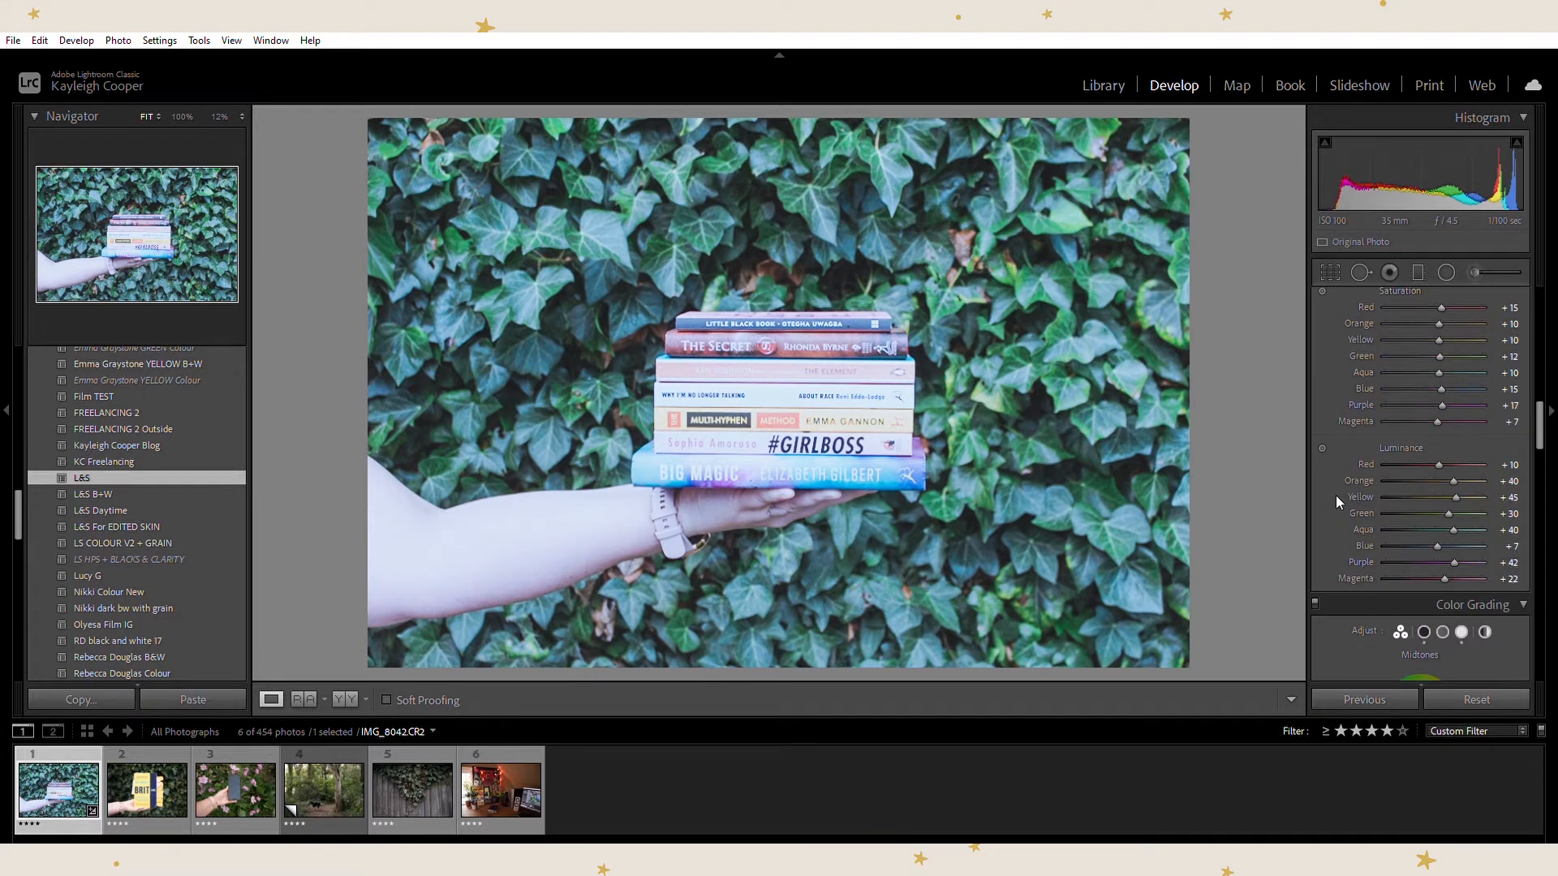
pyautogui.doubleClick(1363, 464)
pyautogui.doubleClick(1358, 481)
pyautogui.doubleClick(1361, 497)
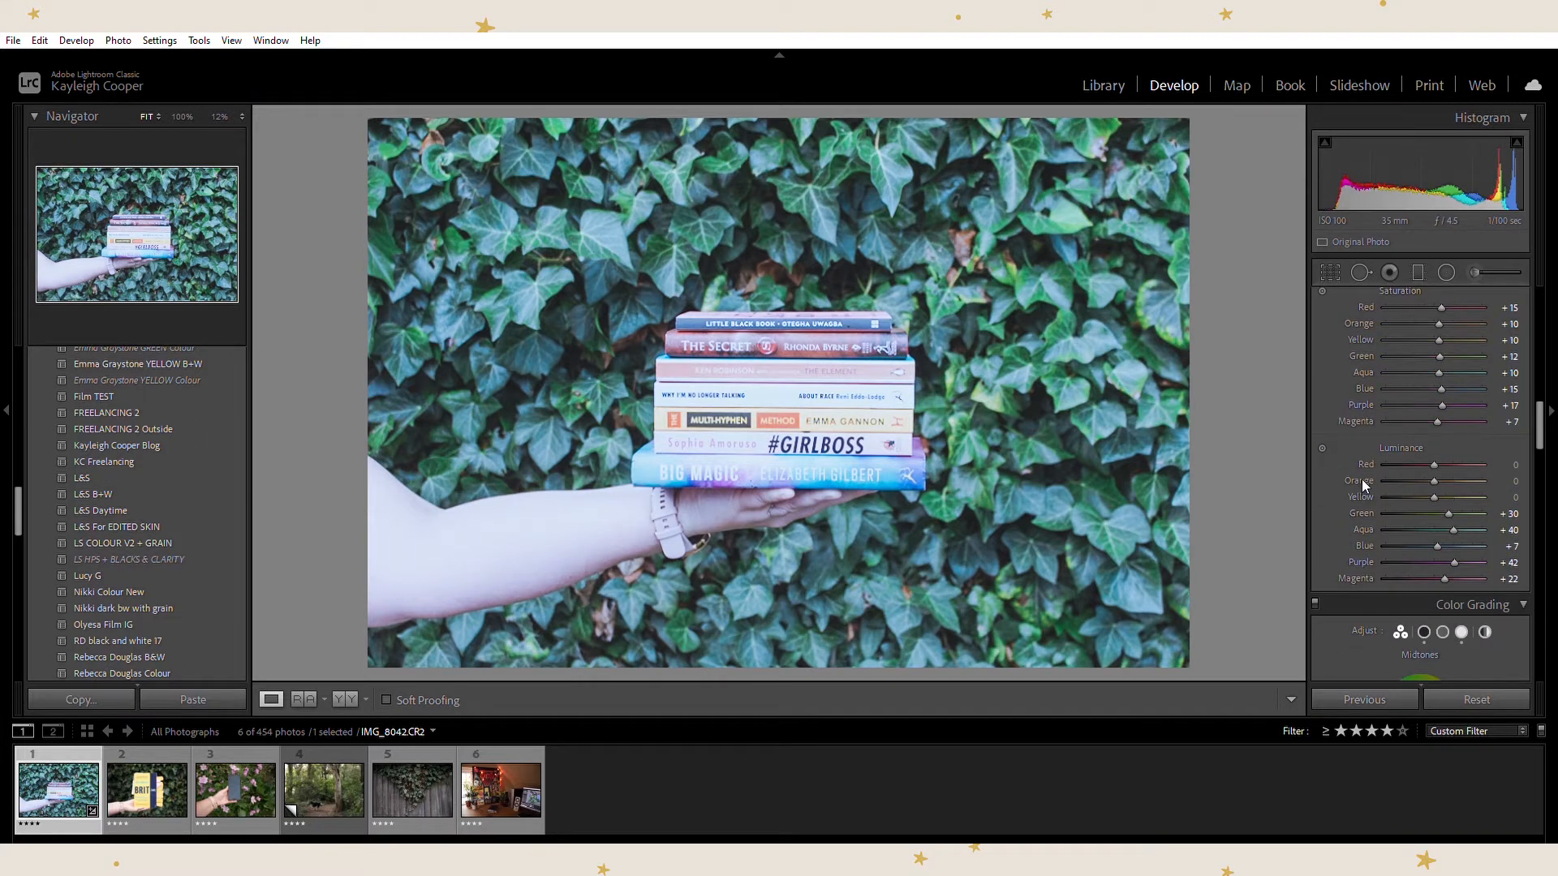
# Sample the white balance of the book-stack photo from the skin of the forearm
pyautogui.scroll(10, 1350, 452)
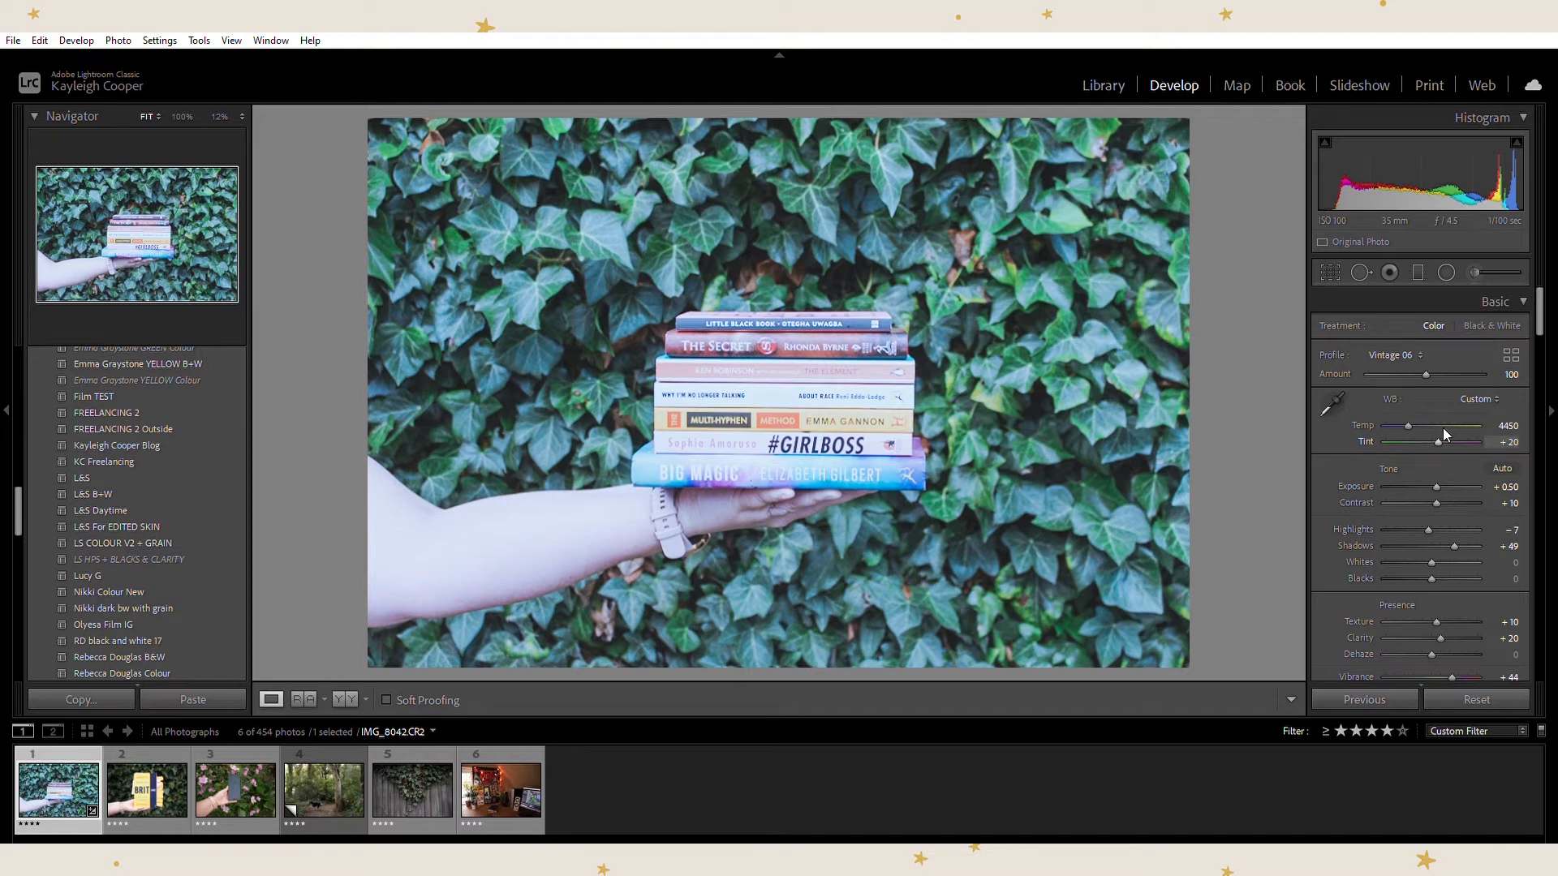
pyautogui.click(1331, 401)
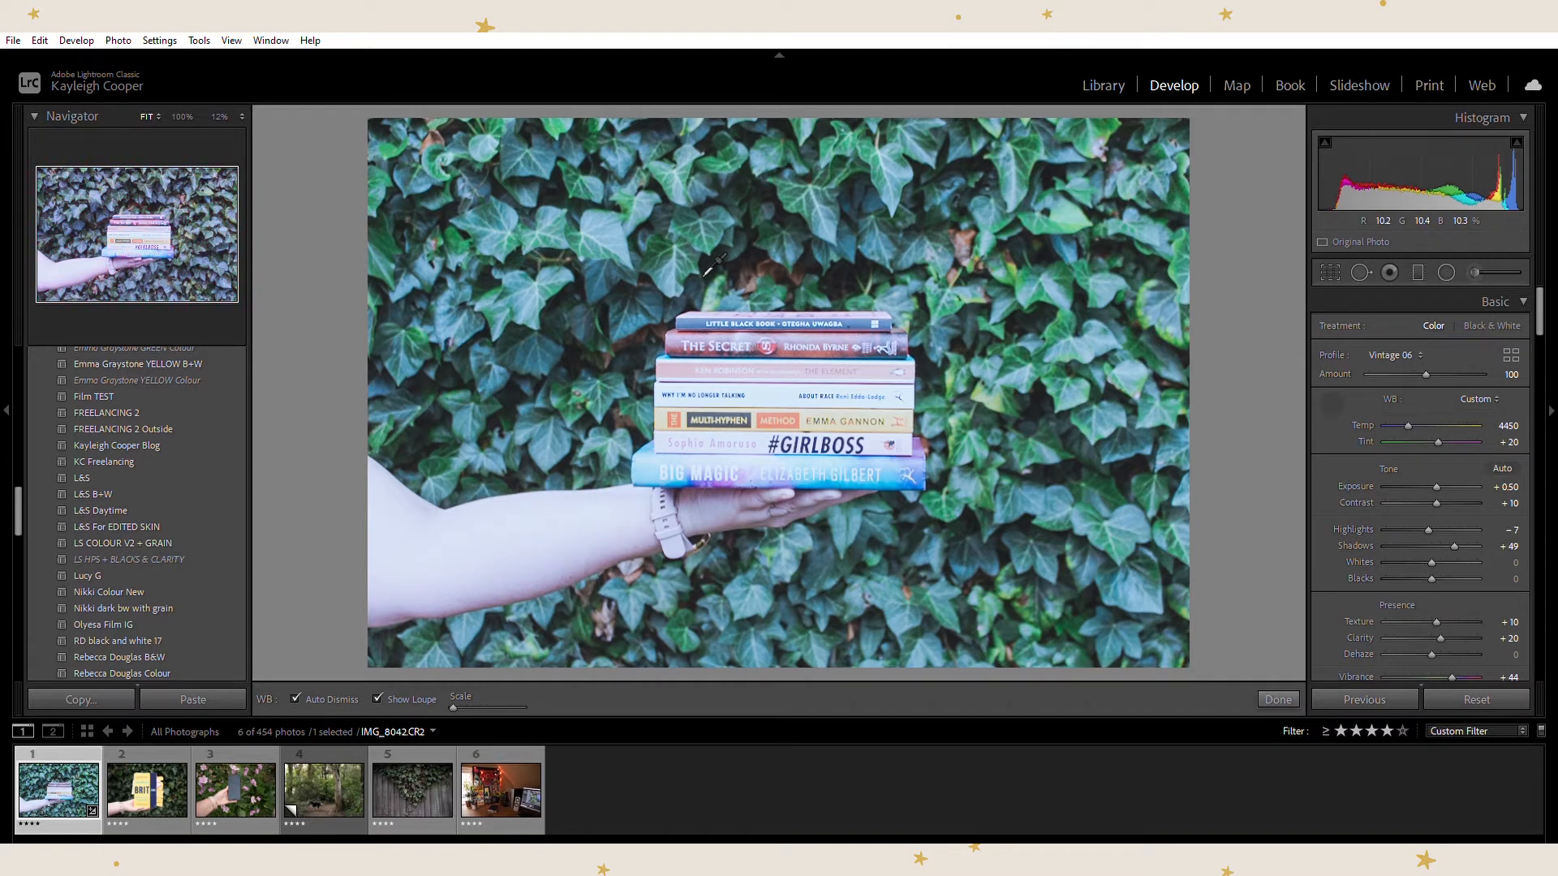
pyautogui.click(578, 526)
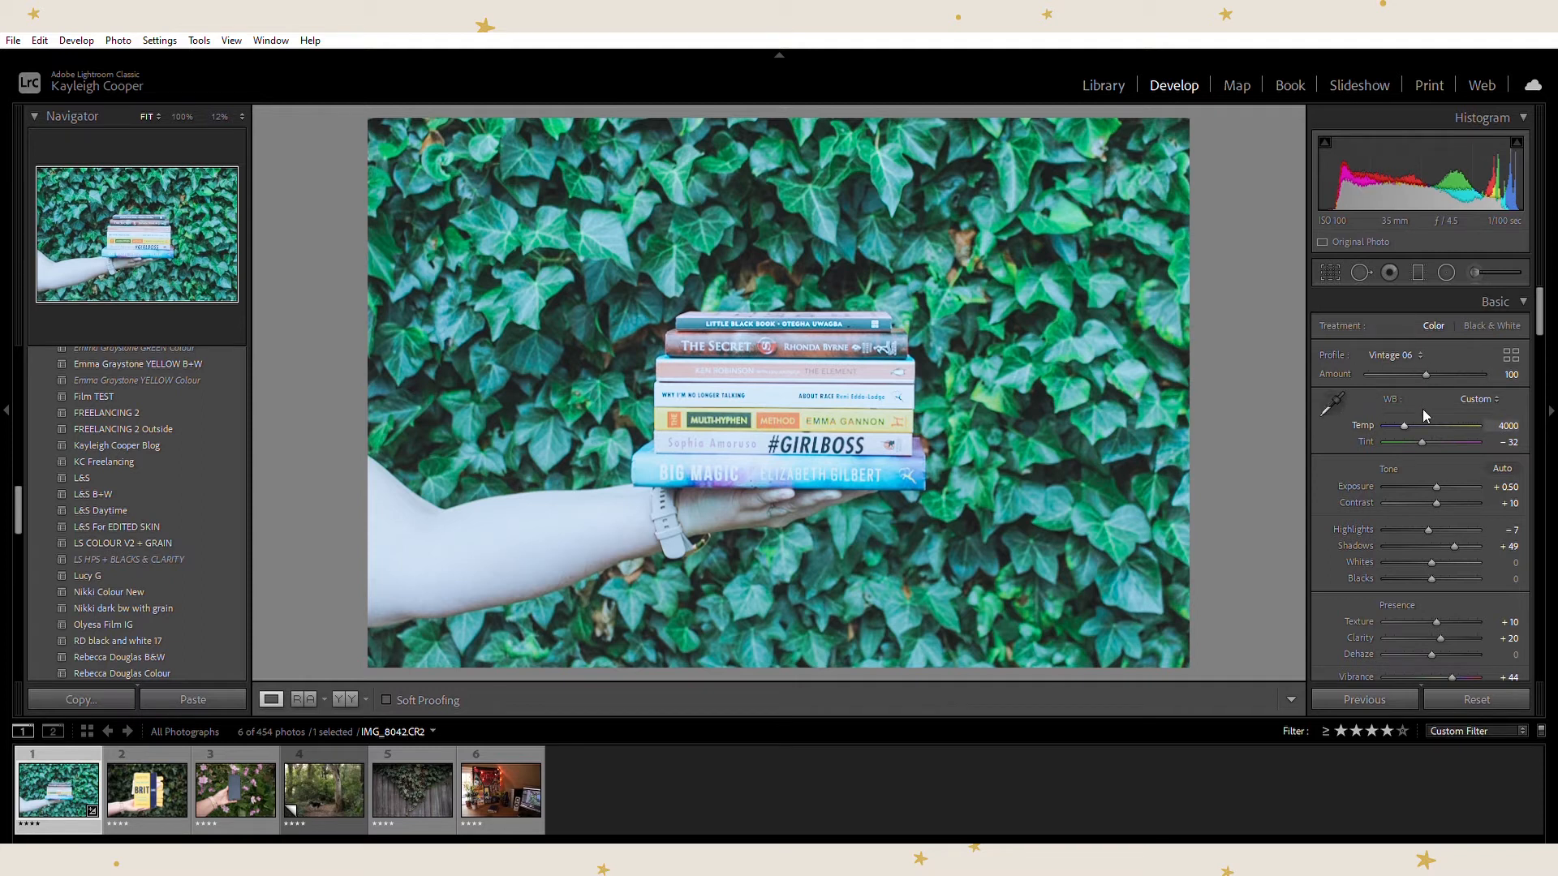
# Warm the book-stack photo by setting its white balance temperature to 4650
pyautogui.click(1504, 424)
pyautogui.press('Up')
pyautogui.press('Up')
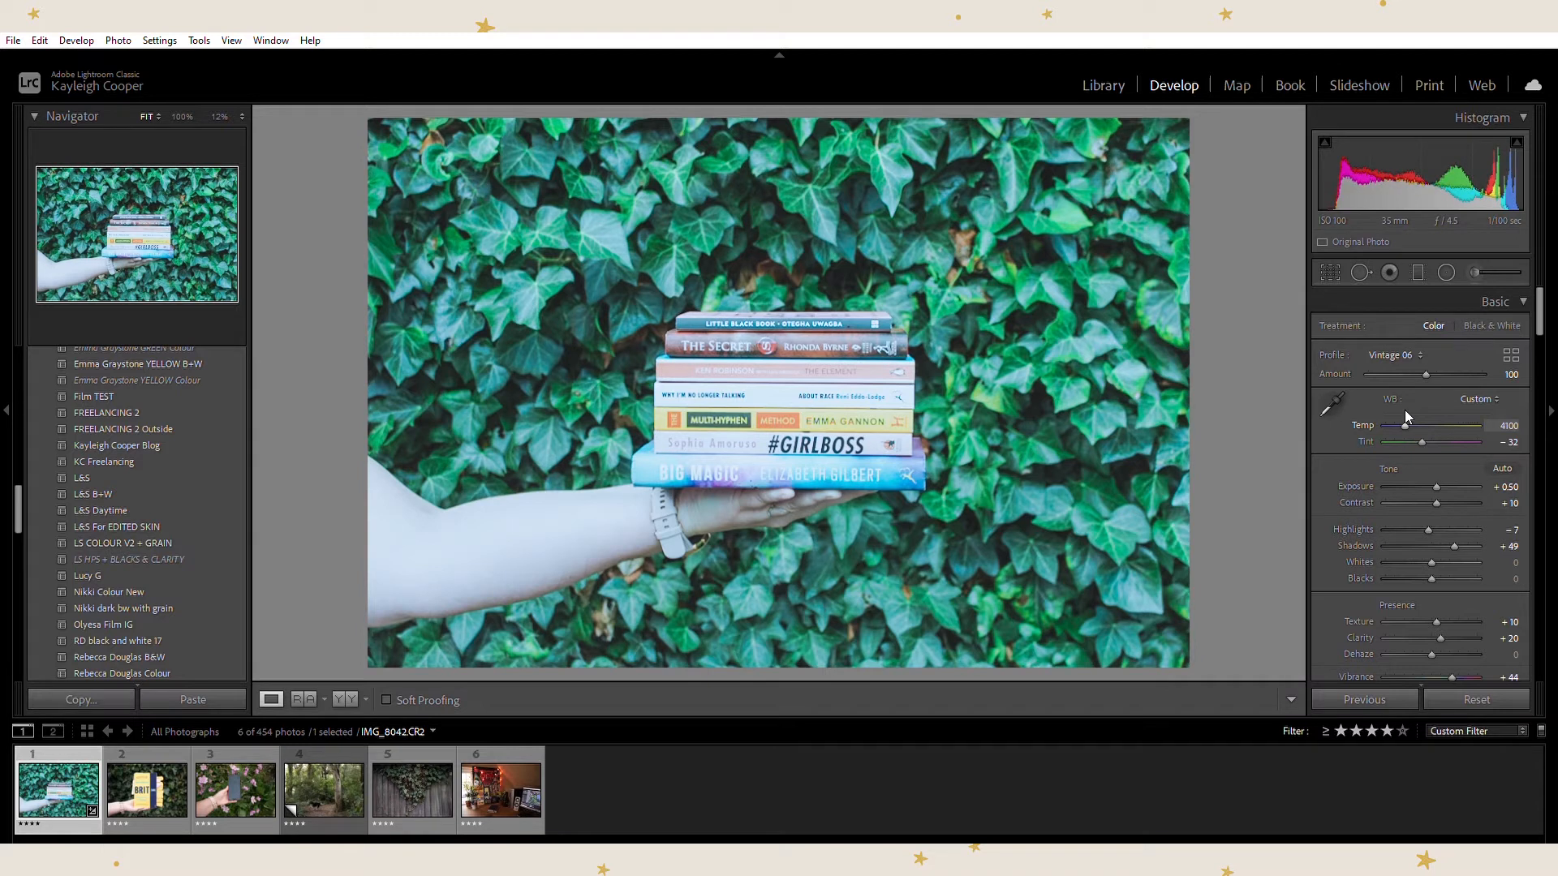
pyautogui.press('Down')
pyautogui.press('Down')
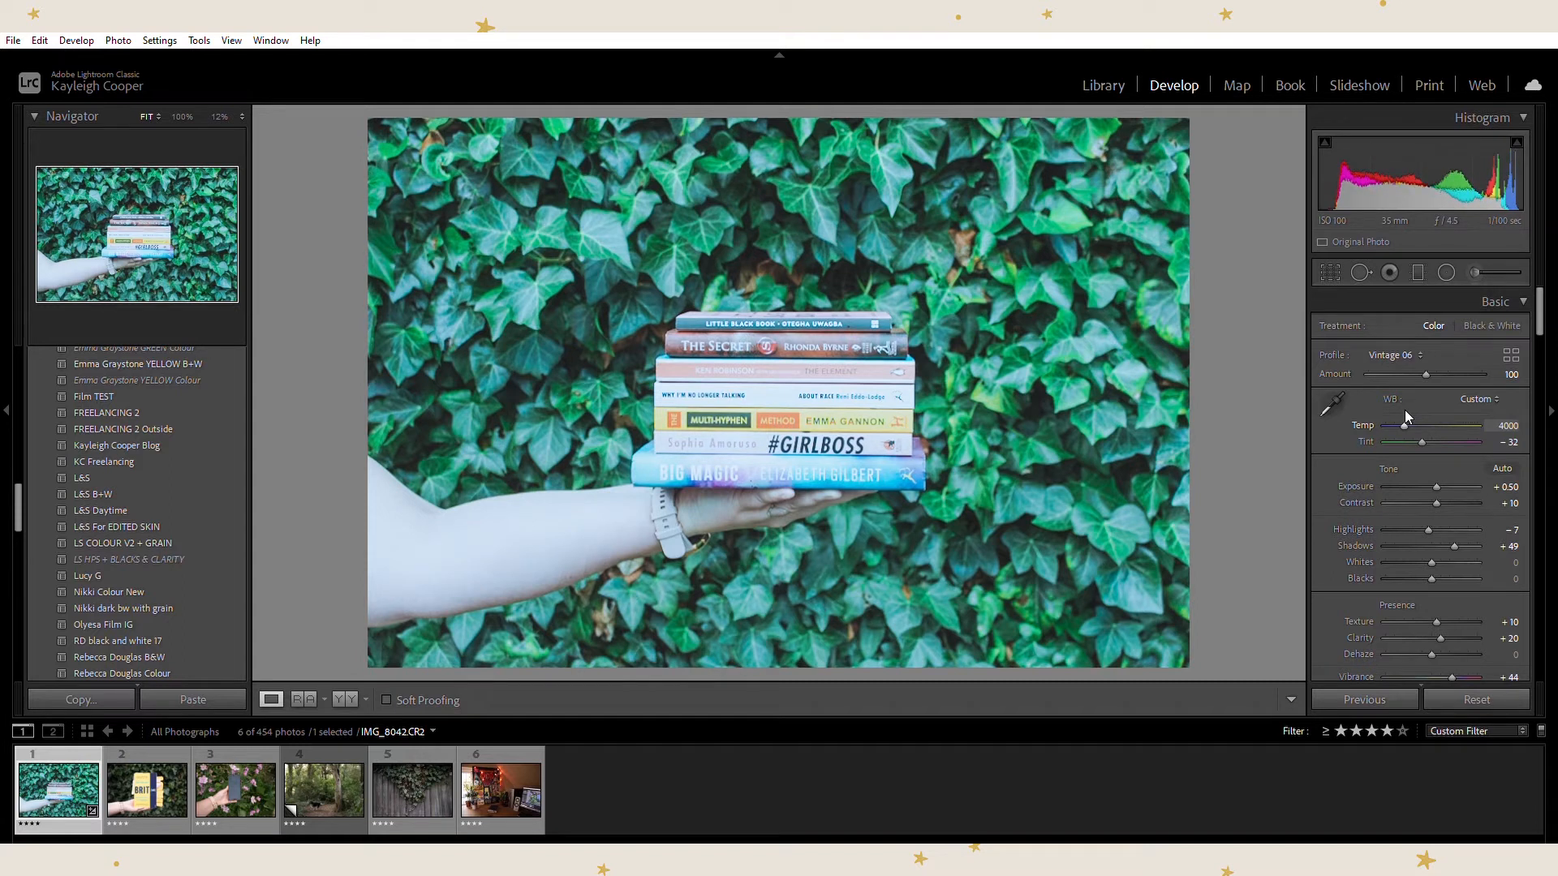
pyautogui.press('Up')
pyautogui.press('Up')
pyautogui.press('Up')
pyautogui.press('Up')
pyautogui.press('Up')
pyautogui.press('Up')
pyautogui.press('Up')
pyautogui.press('Up')
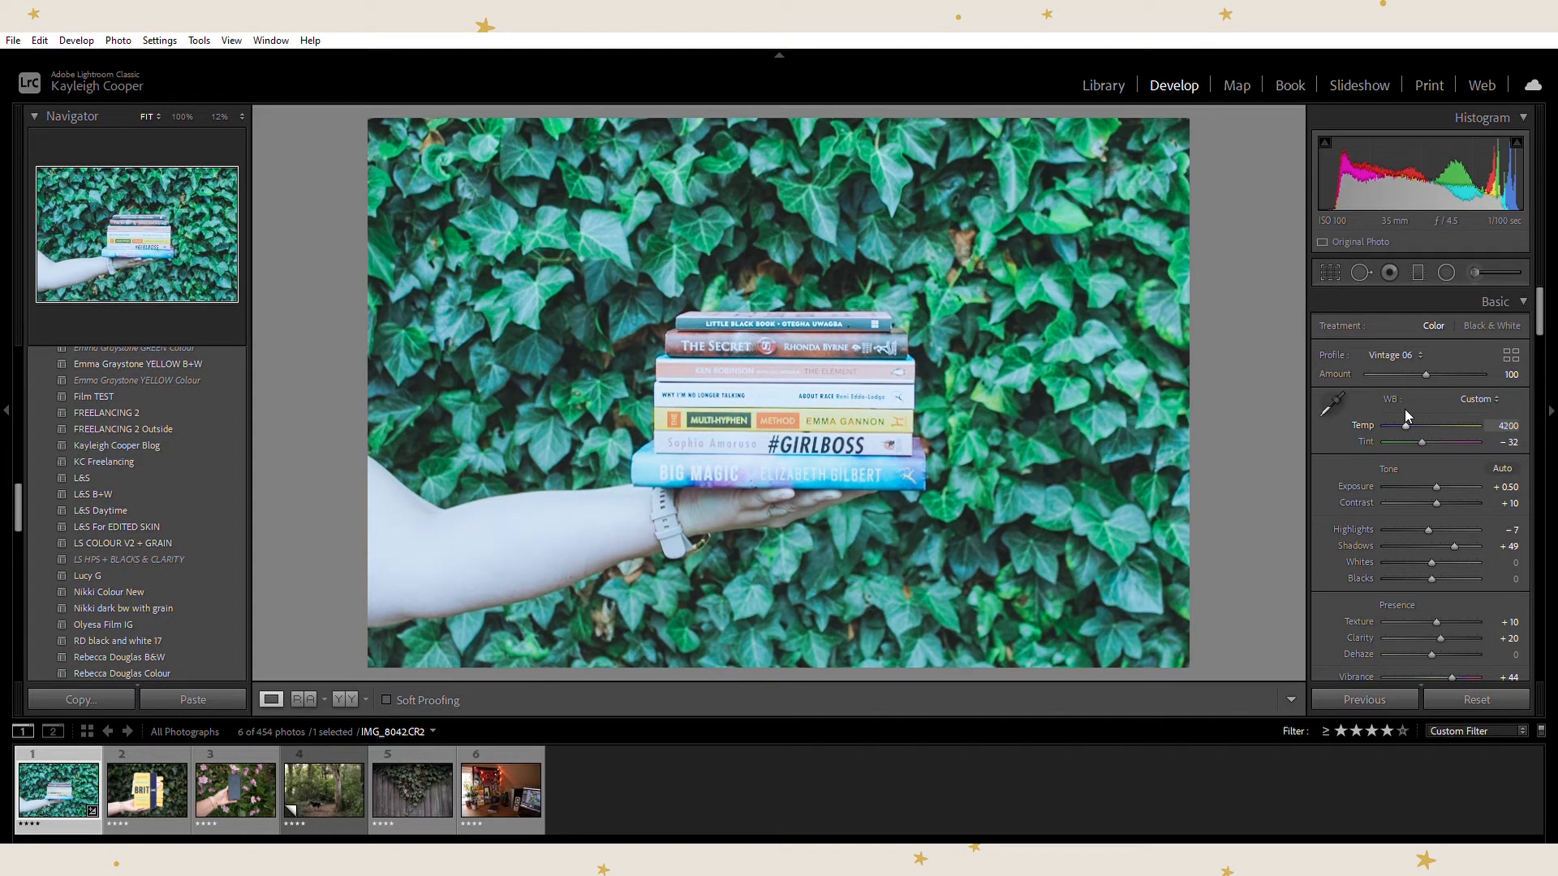
pyautogui.press('Up')
pyautogui.press('Up')
pyautogui.press('Up')
pyautogui.press('Up')
pyautogui.press('Up')
pyautogui.press('Up')
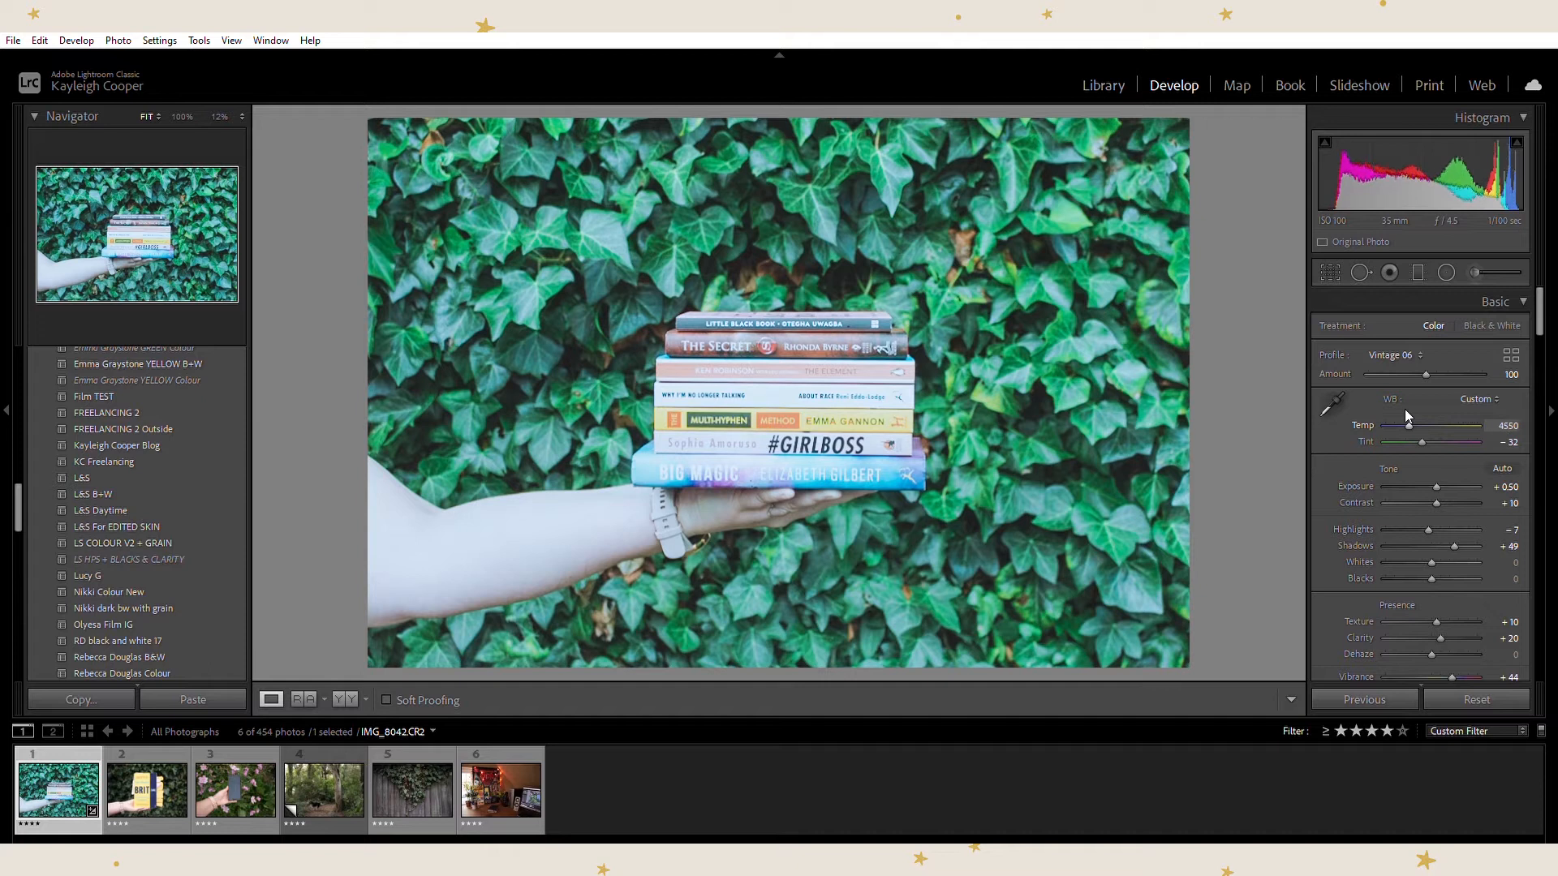
pyautogui.press('Down')
pyautogui.press('Up')
pyautogui.press('Up')
pyautogui.press('Up')
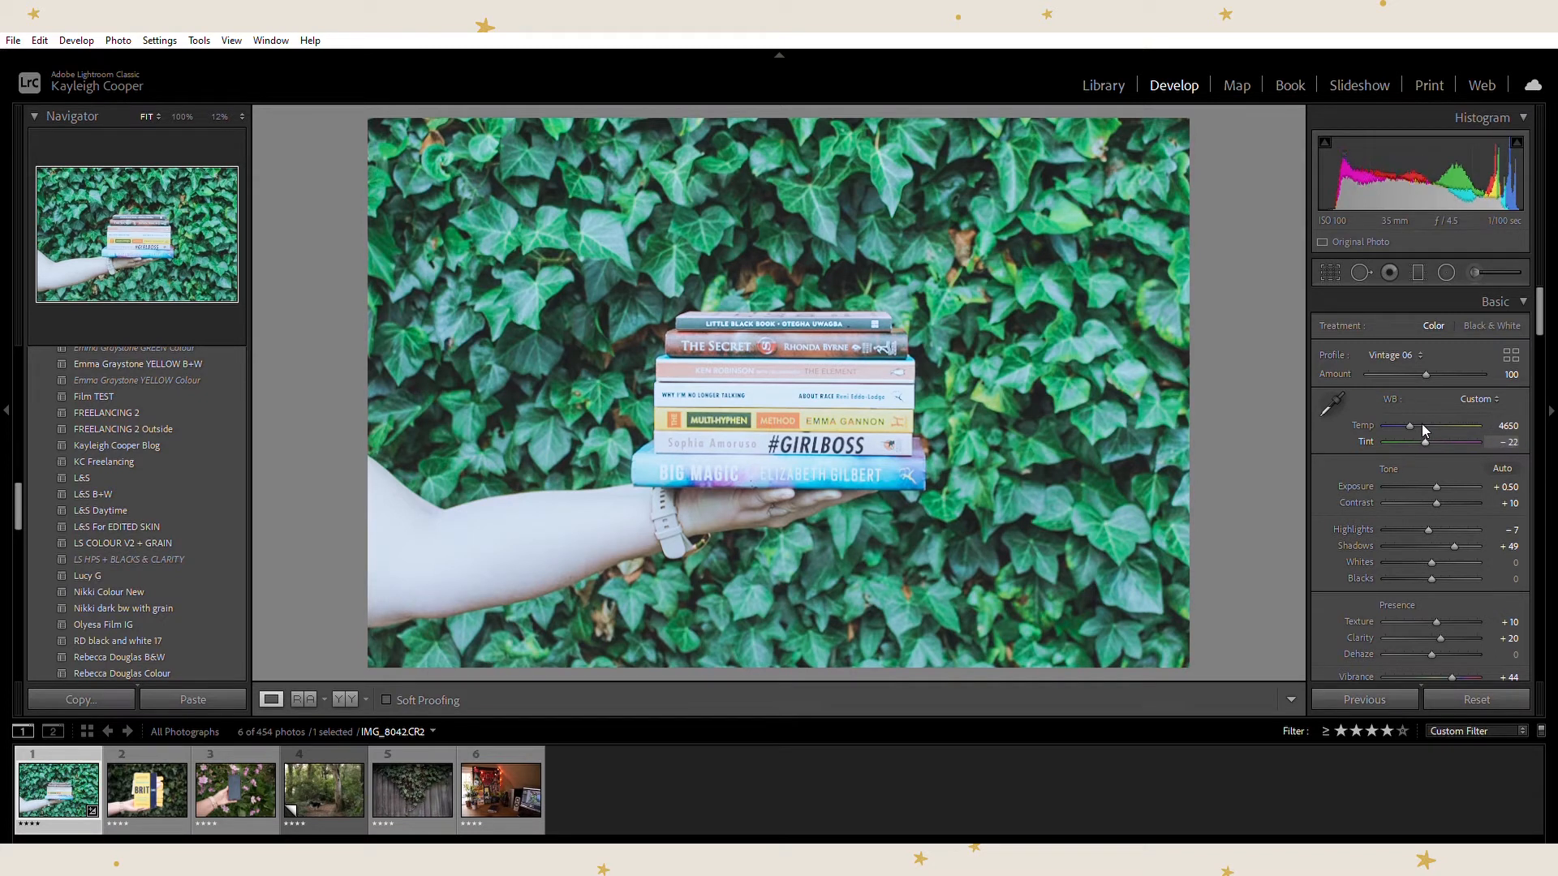
# Shift the book-stack photo's tint towards magenta, to +28
pyautogui.press('Up')
pyautogui.press('Up')
pyautogui.press('Up')
pyautogui.press('Up')
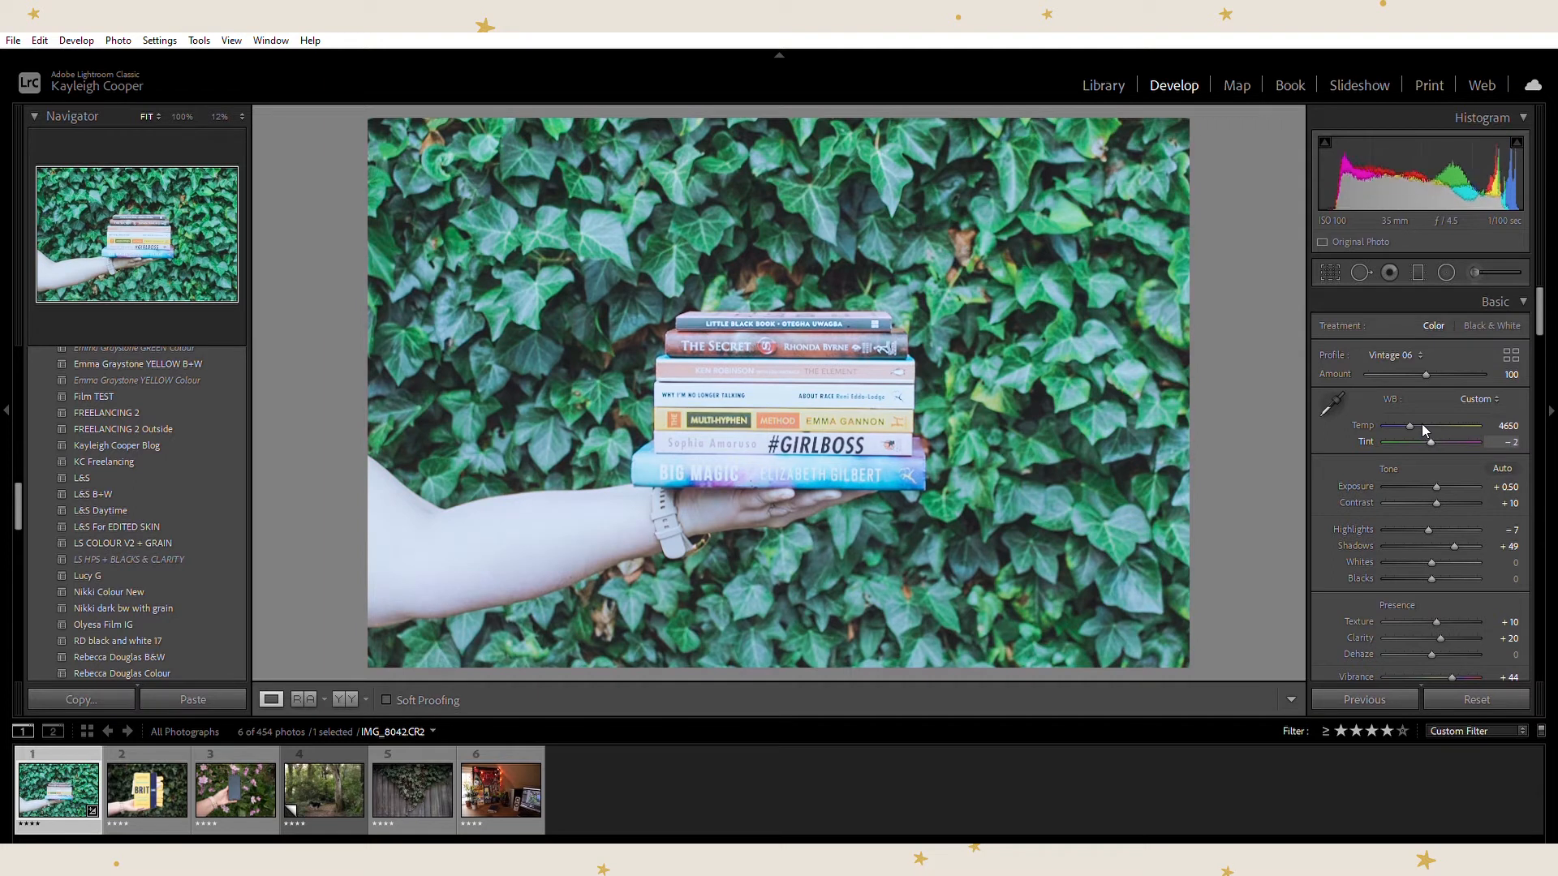
pyautogui.press('Up')
pyautogui.press('Up')
pyautogui.press('Up')
pyautogui.press('Up')
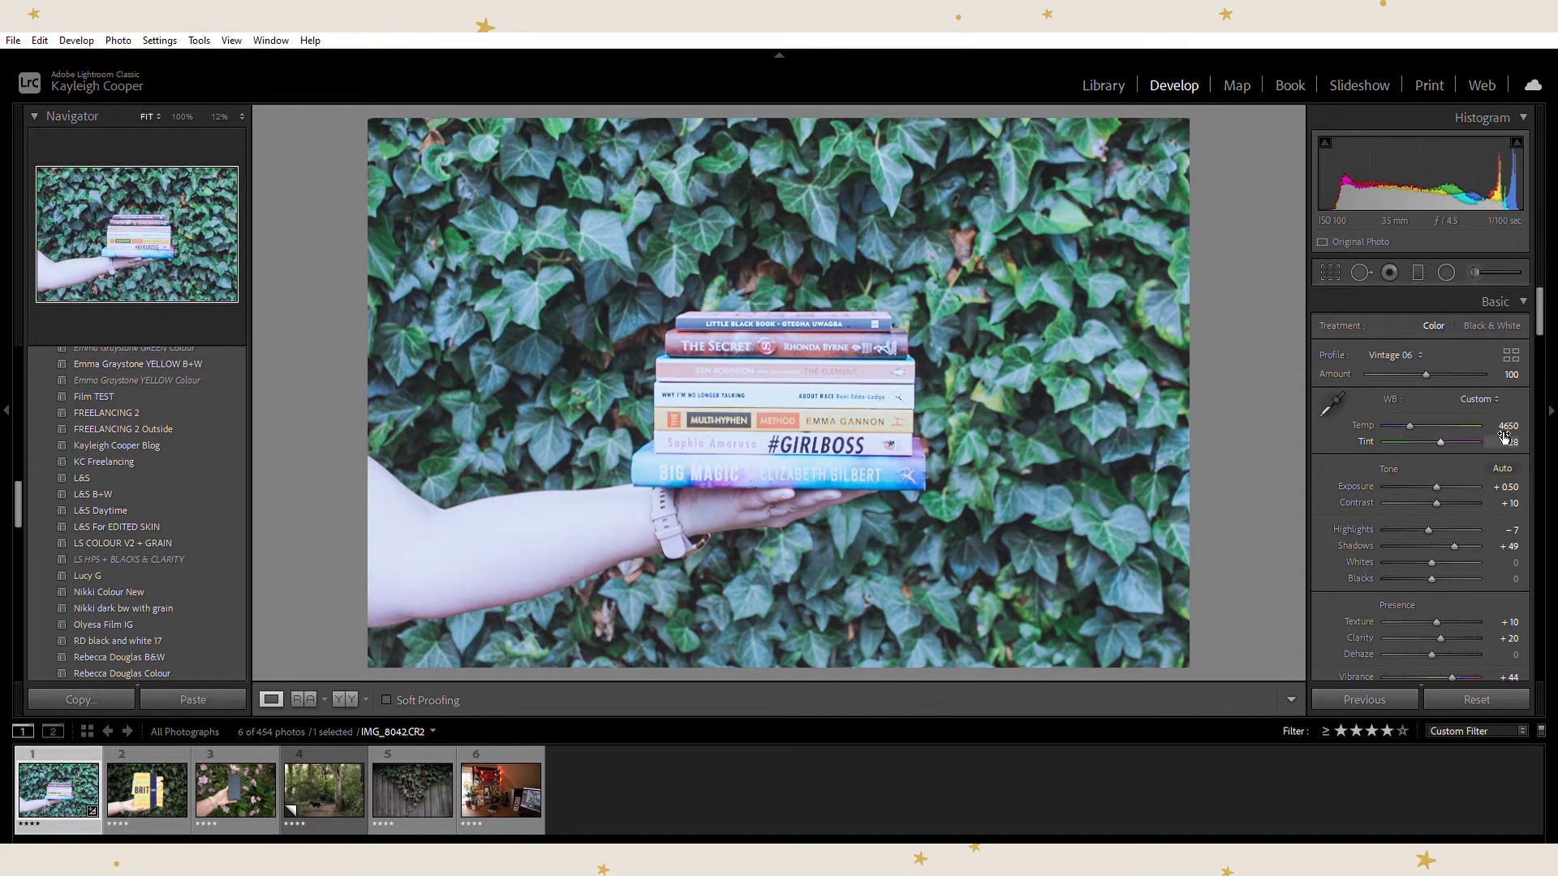
# Warm the book-stack photo further by setting its temperature to 5150
pyautogui.press('Up')
pyautogui.press('Up')
pyautogui.press('Up')
pyautogui.press('Up')
pyautogui.press('Up')
pyautogui.press('Up')
pyautogui.press('Up')
pyautogui.press('Down')
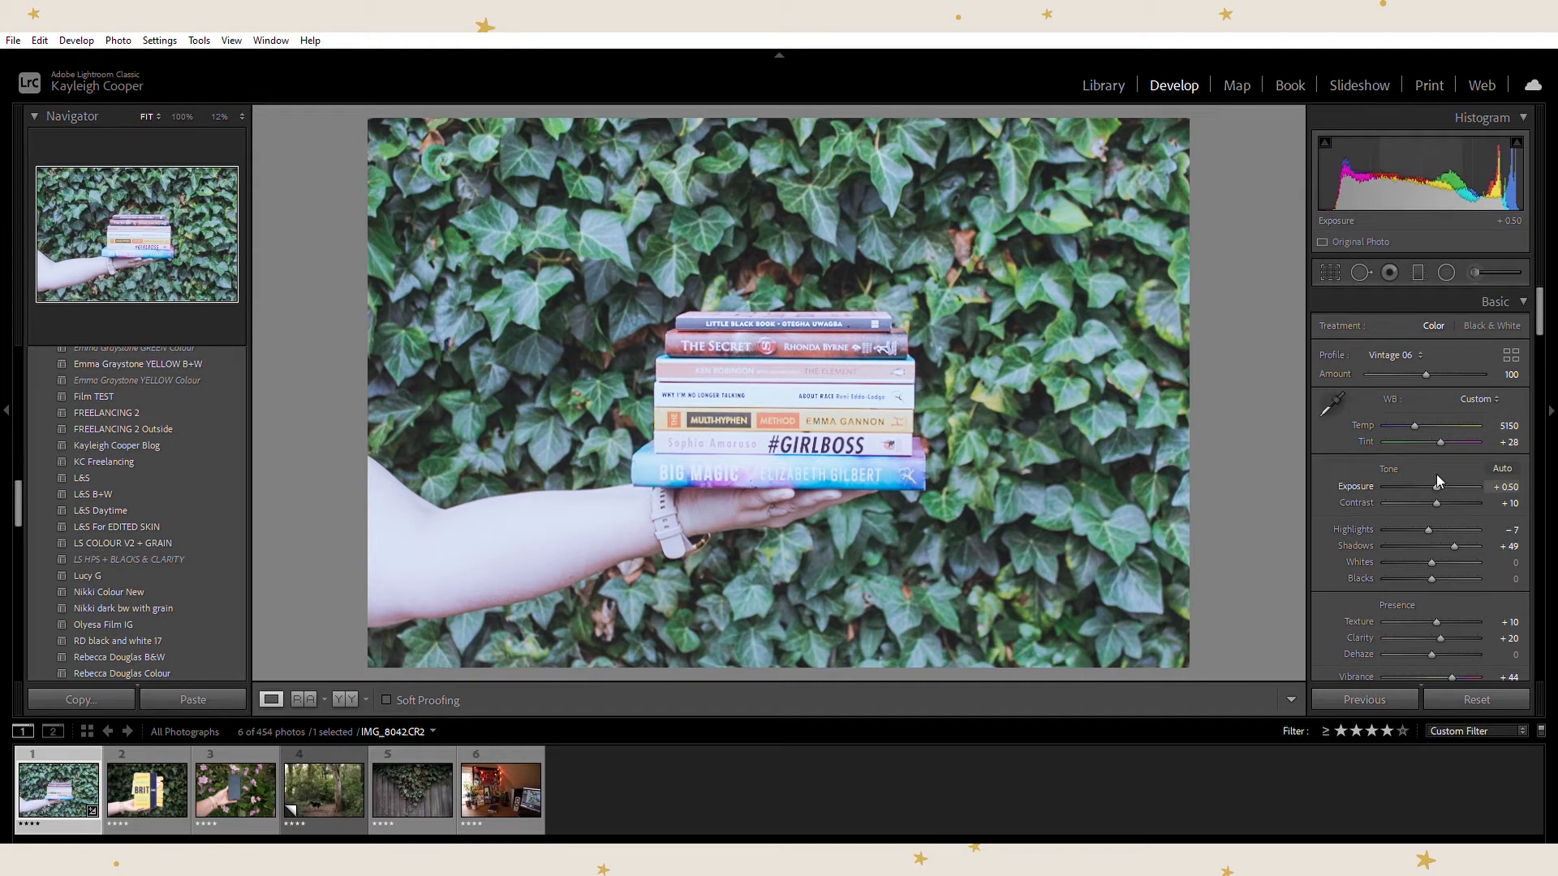
# Lower the book-stack photo's exposure to −0.10 and its highlights to −42
pyautogui.scroll(-6, 1437, 477)
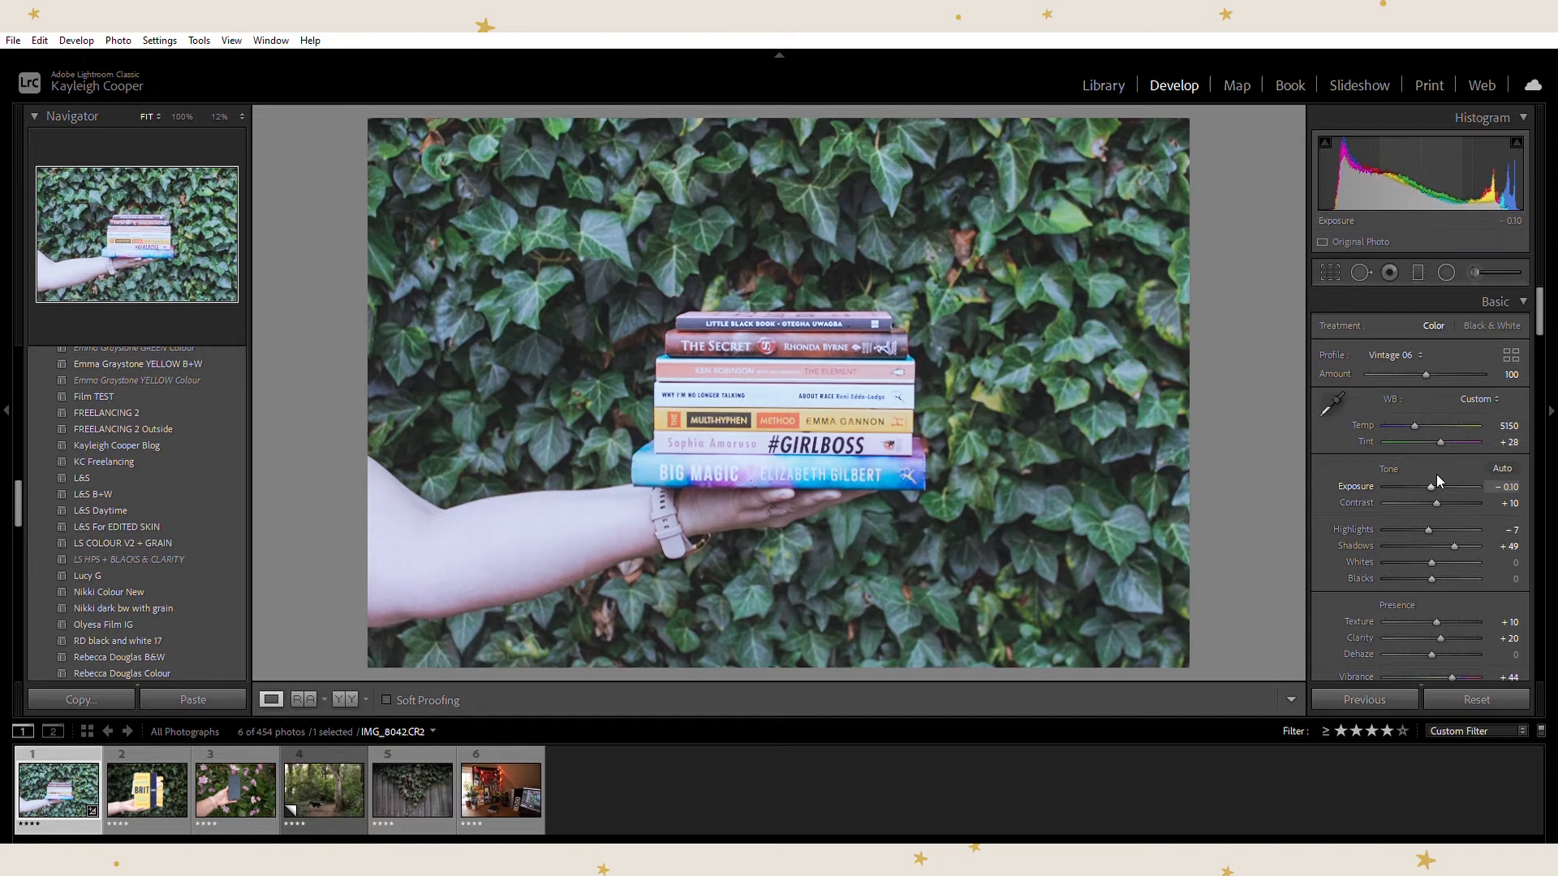
pyautogui.moveTo(1425, 527); pyautogui.dragTo(1415, 522)
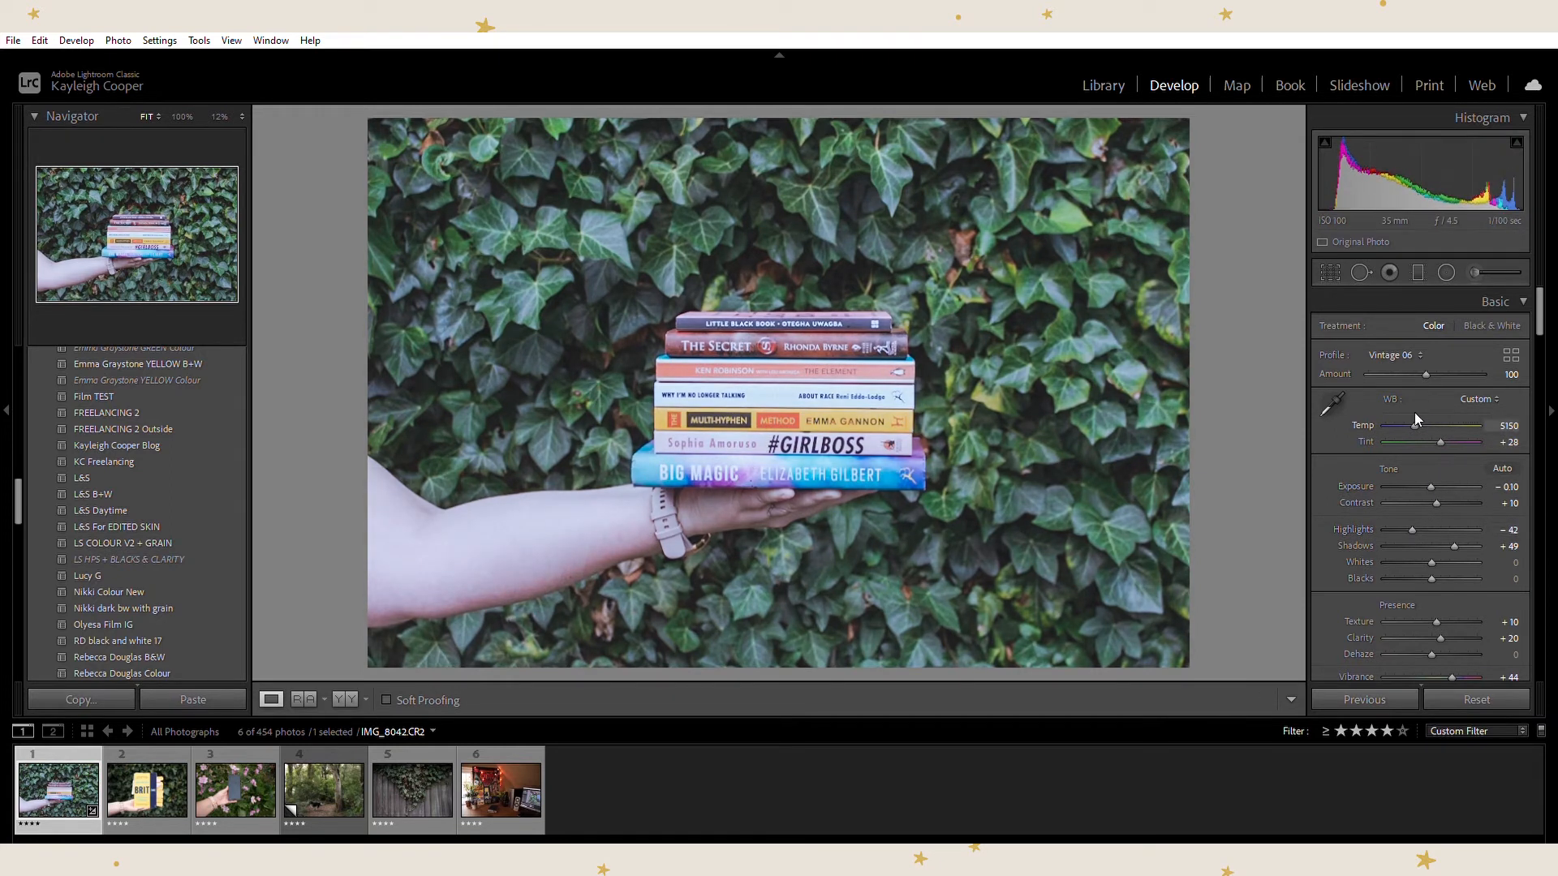
# Set the book-stack photo's exposure to 0.00 and its temperature to 5400
pyautogui.press('Up')
pyautogui.press('Up')
pyautogui.press('Up')
pyautogui.press('Up')
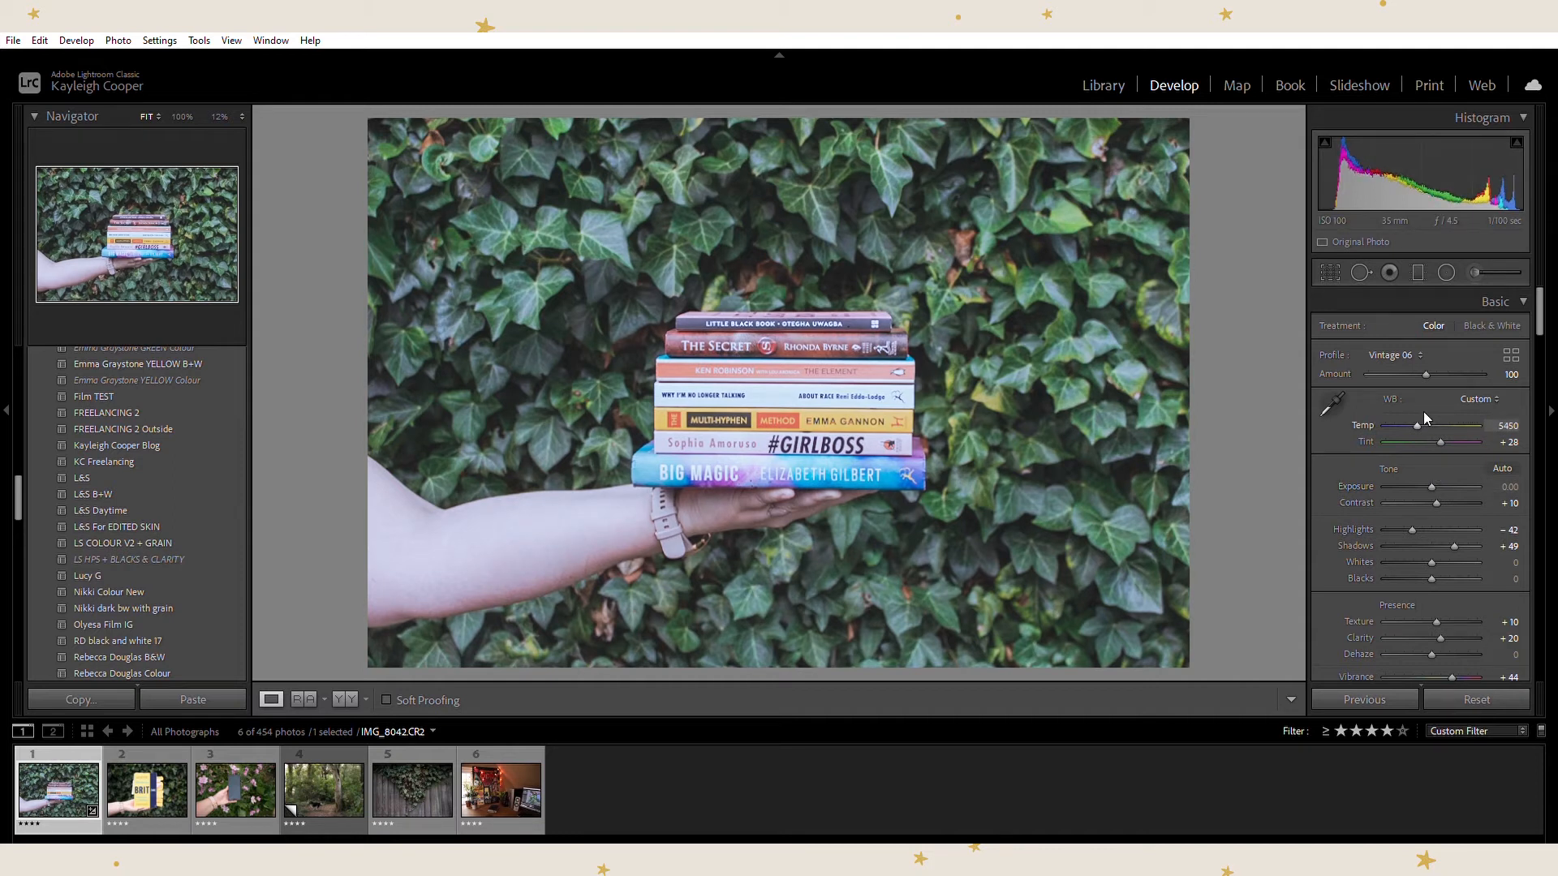
pyautogui.press('Down')
# Open the photo of the yellow BRIT(ish) book, IMG_8058.CR2, and apply the L&S preset to it
pyautogui.click(131, 783)
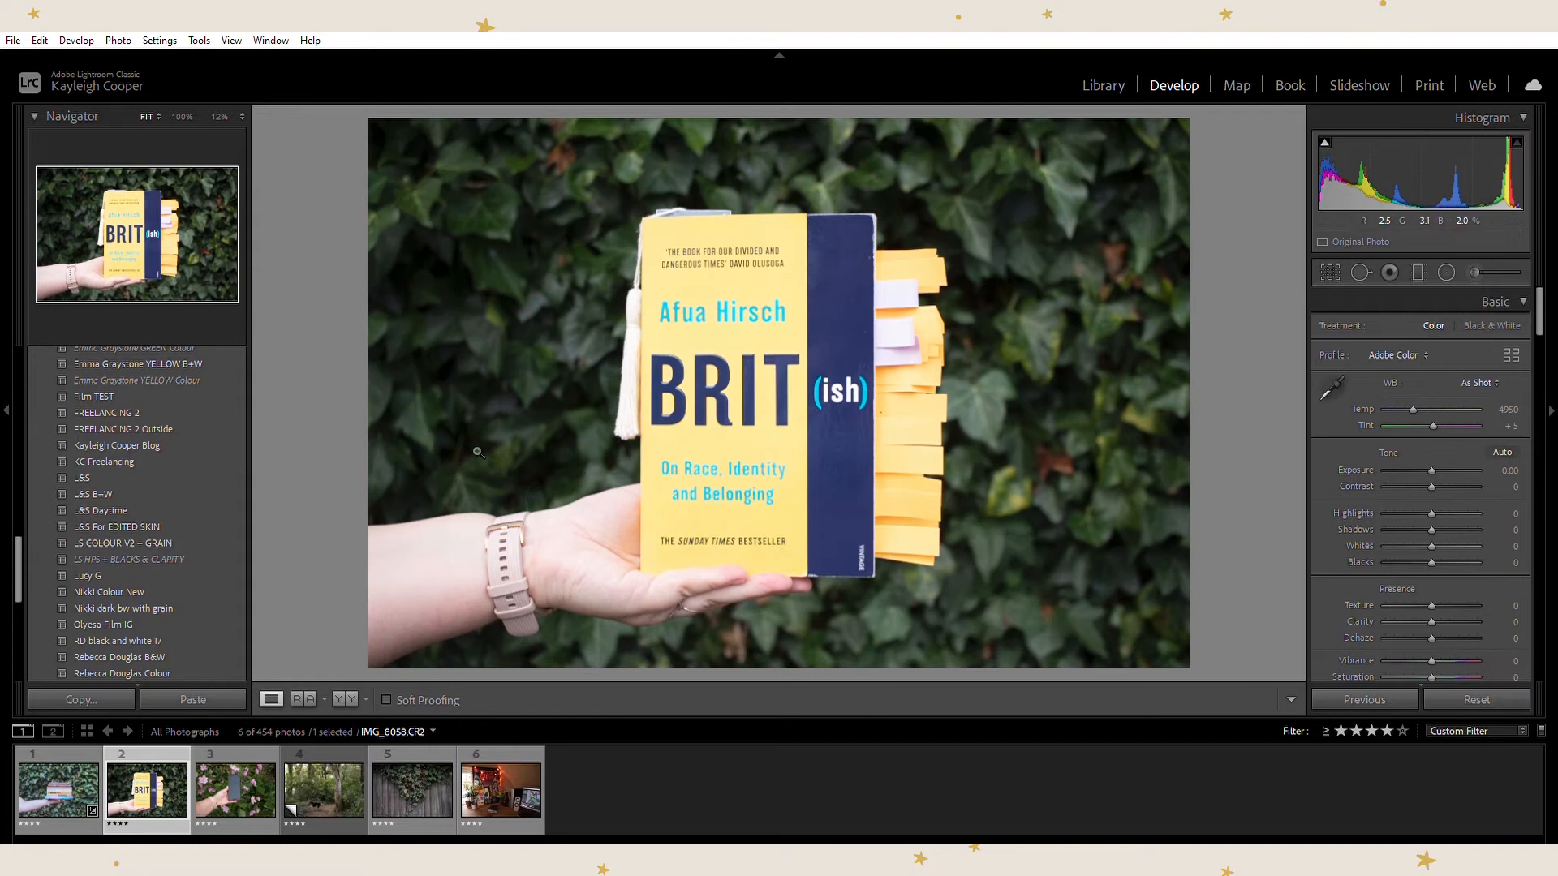
pyautogui.click(90, 471)
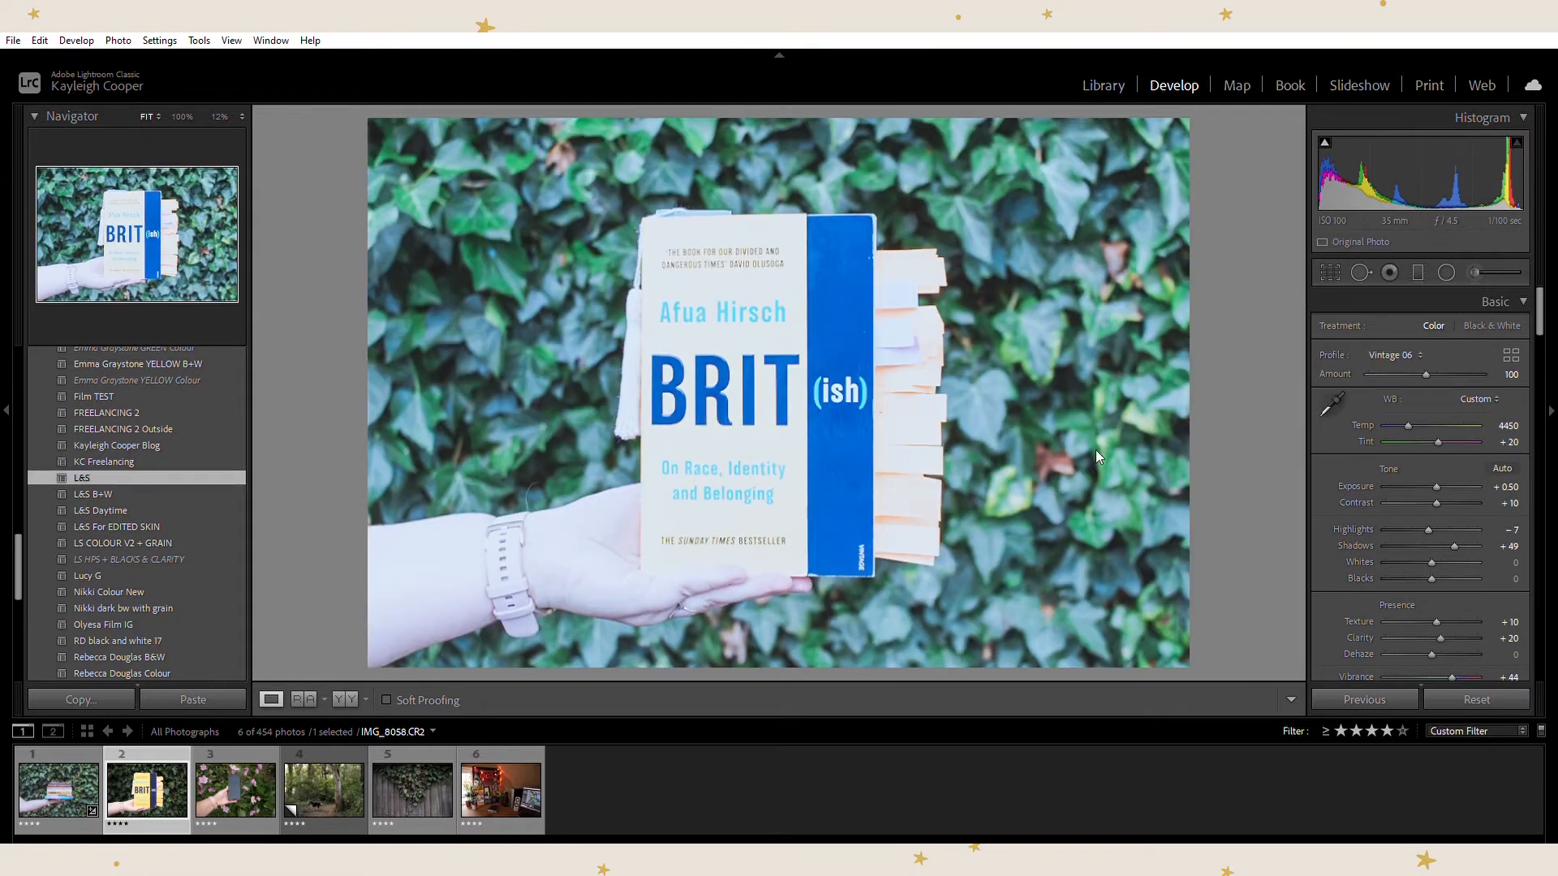
# Reset the red, orange and yellow luminance of the BRIT(ish) book photo to 0
pyautogui.scroll(-8, 1331, 467)
pyautogui.scroll(-5, 1331, 465)
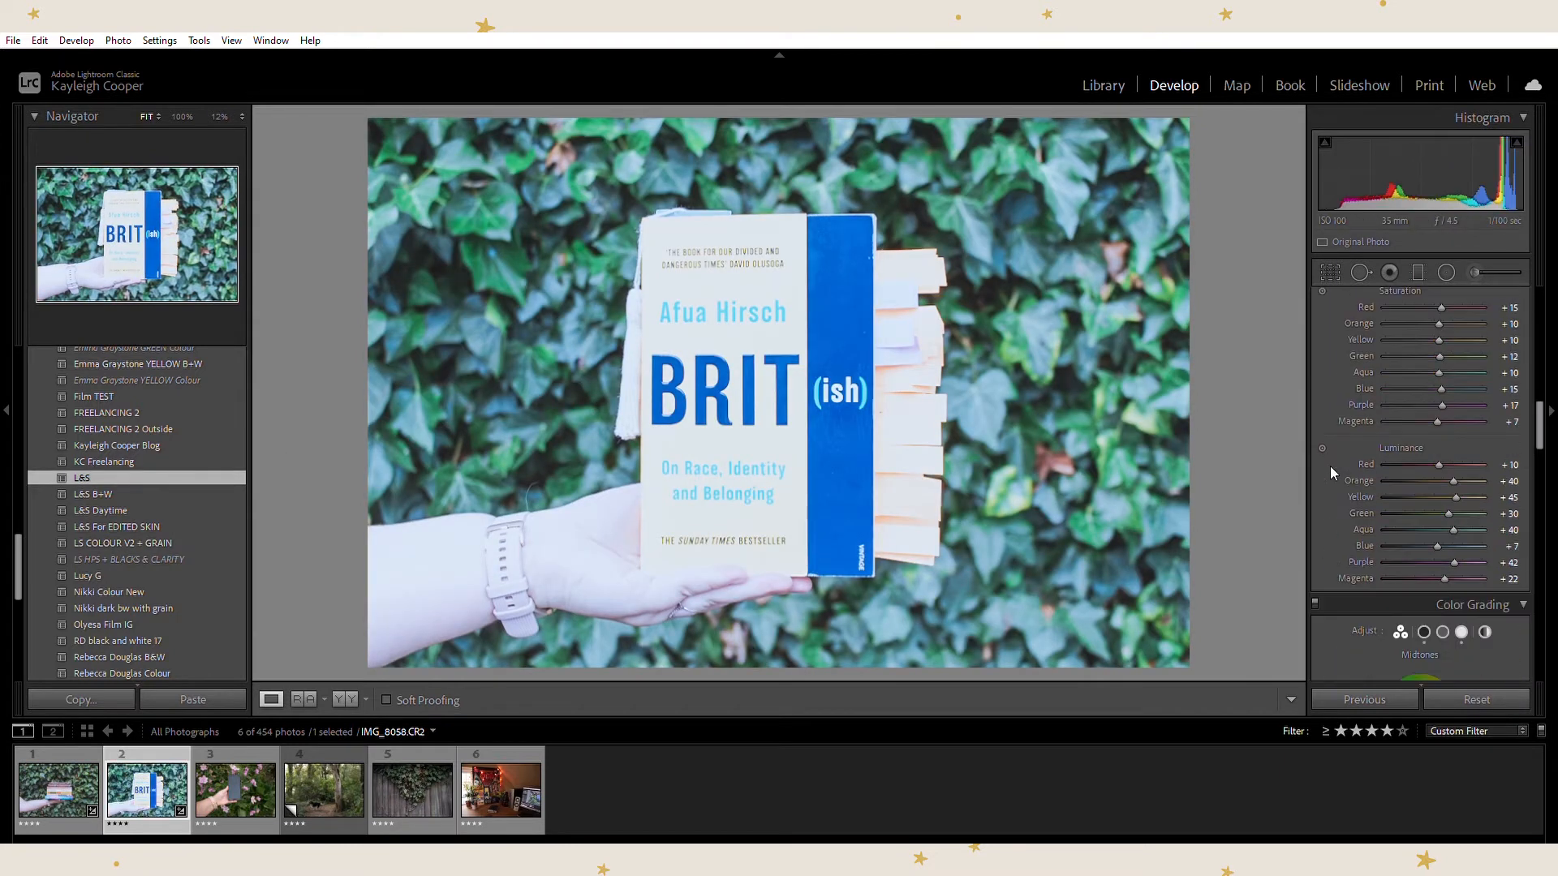
pyautogui.doubleClick(1366, 465)
pyautogui.doubleClick(1362, 480)
pyautogui.doubleClick(1365, 495)
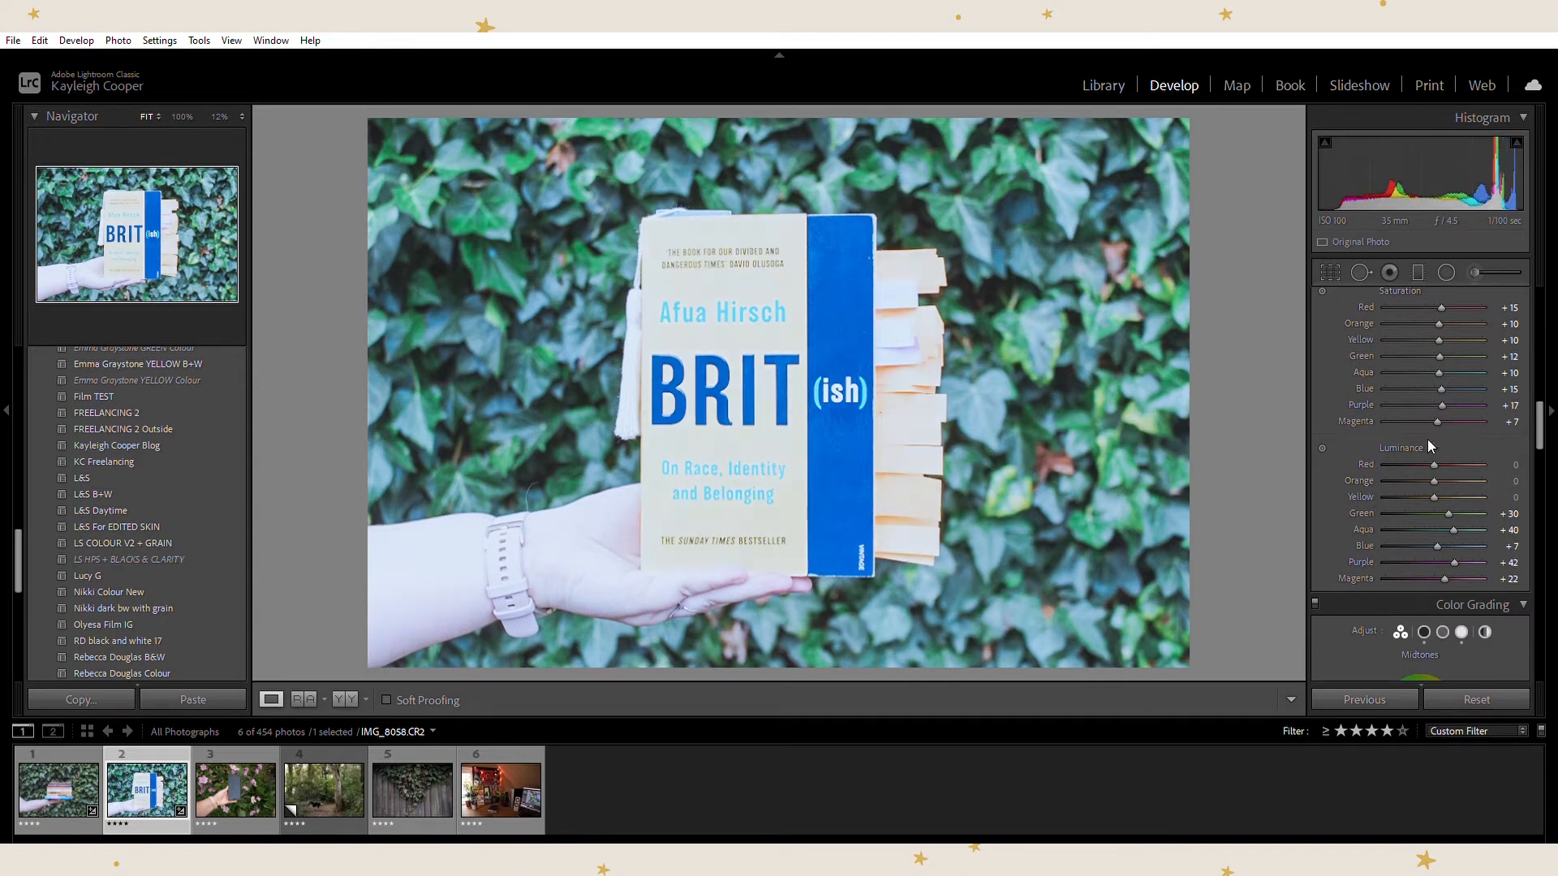
# Darken the BRIT(ish) book photo by setting its exposure to −0.40
pyautogui.scroll(10, 1342, 430)
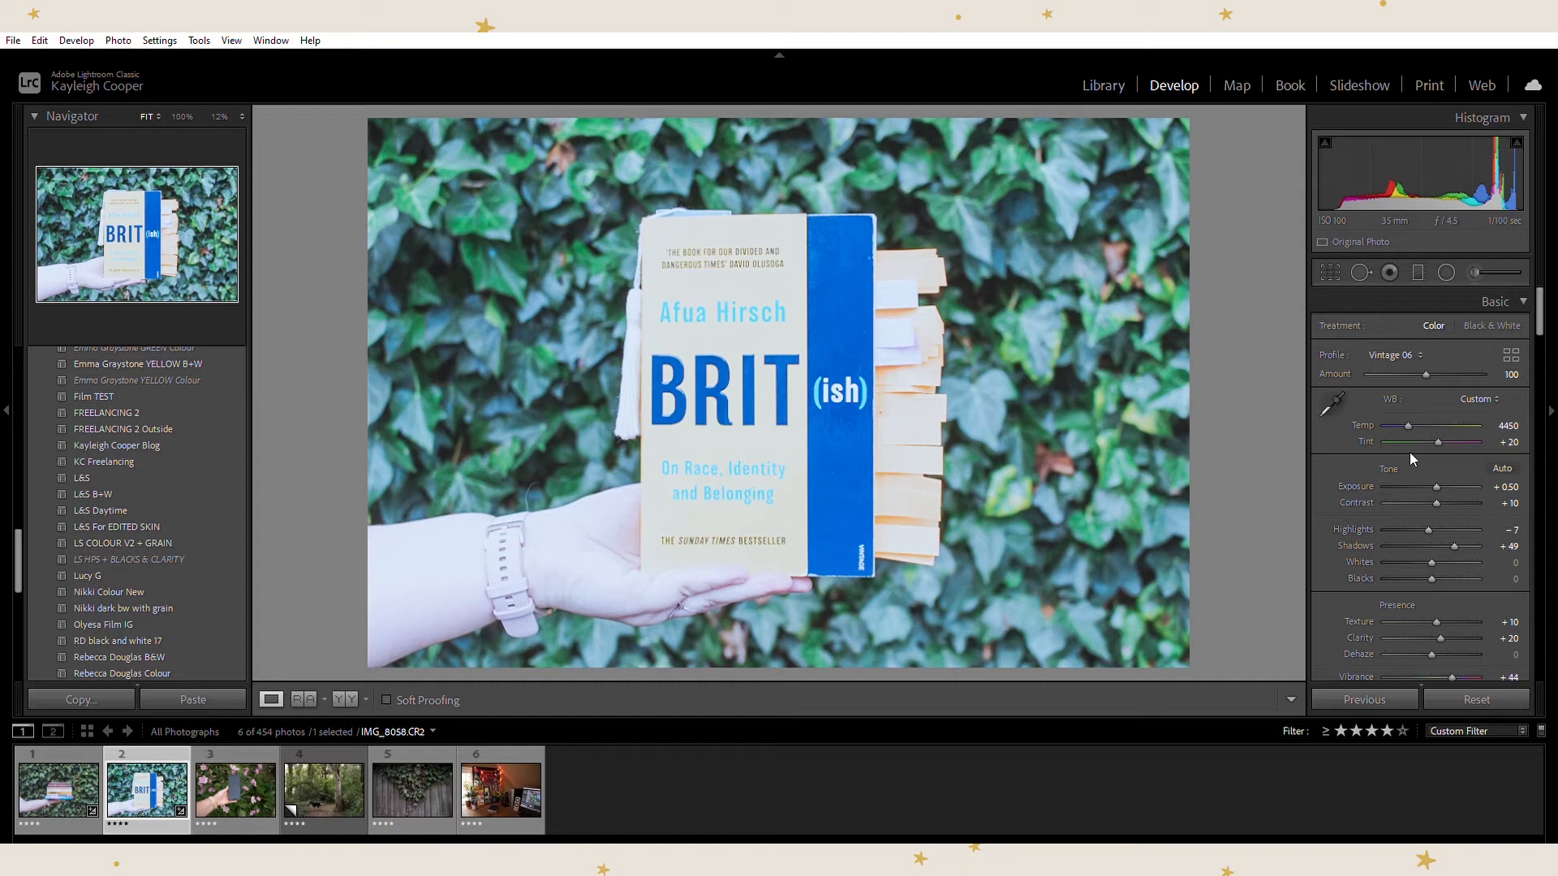
pyautogui.scroll(-10, 1409, 453)
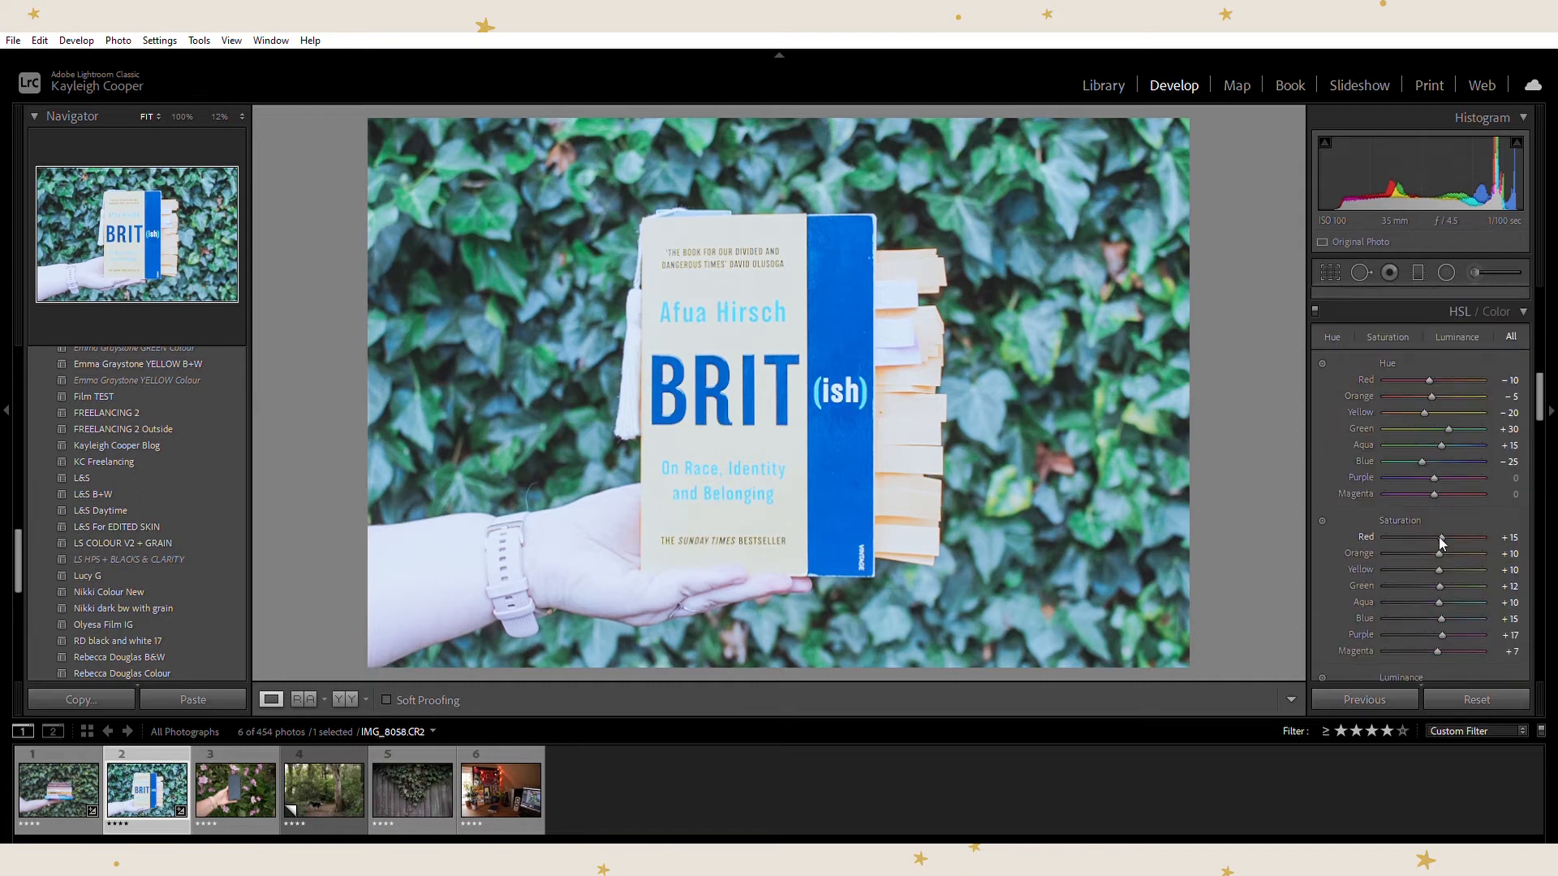
pyautogui.scroll(-4, 1399, 528)
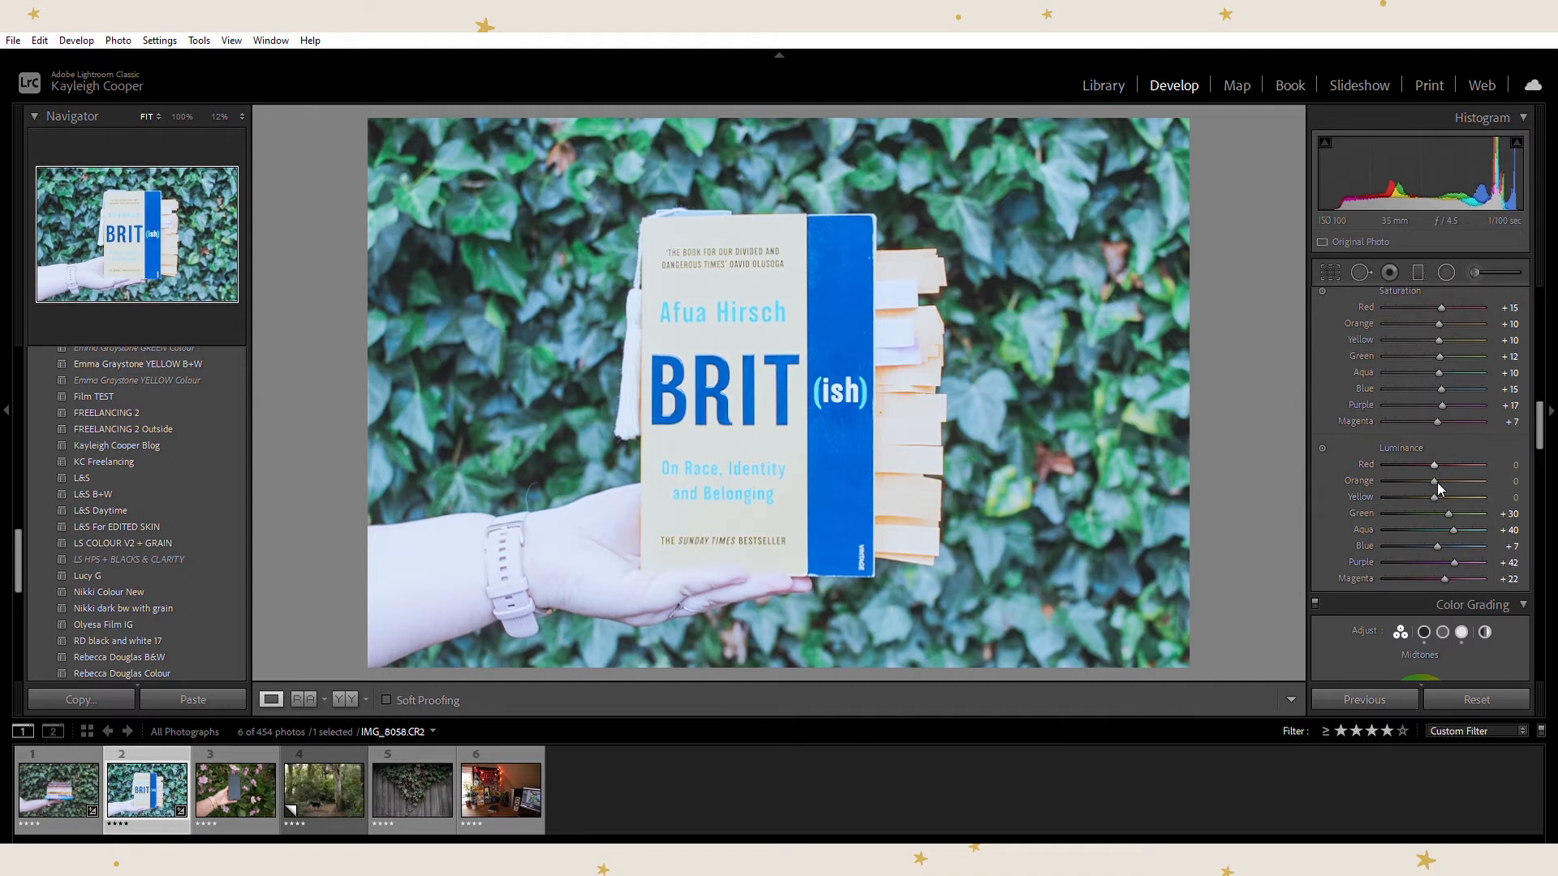
pyautogui.scroll(12, 1333, 430)
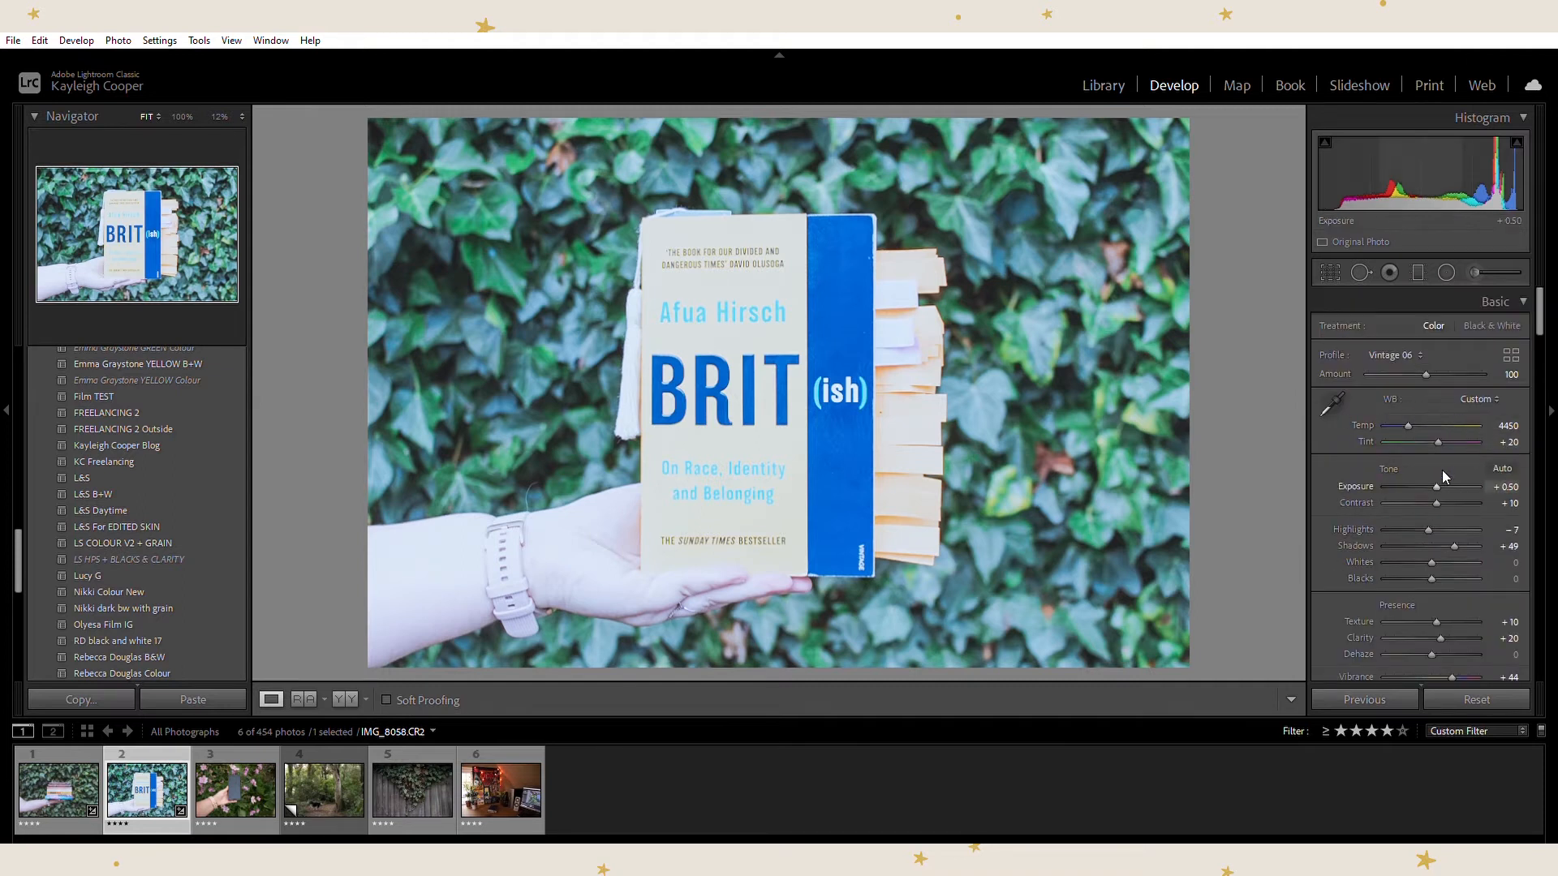
pyautogui.scroll(-8, 1438, 470)
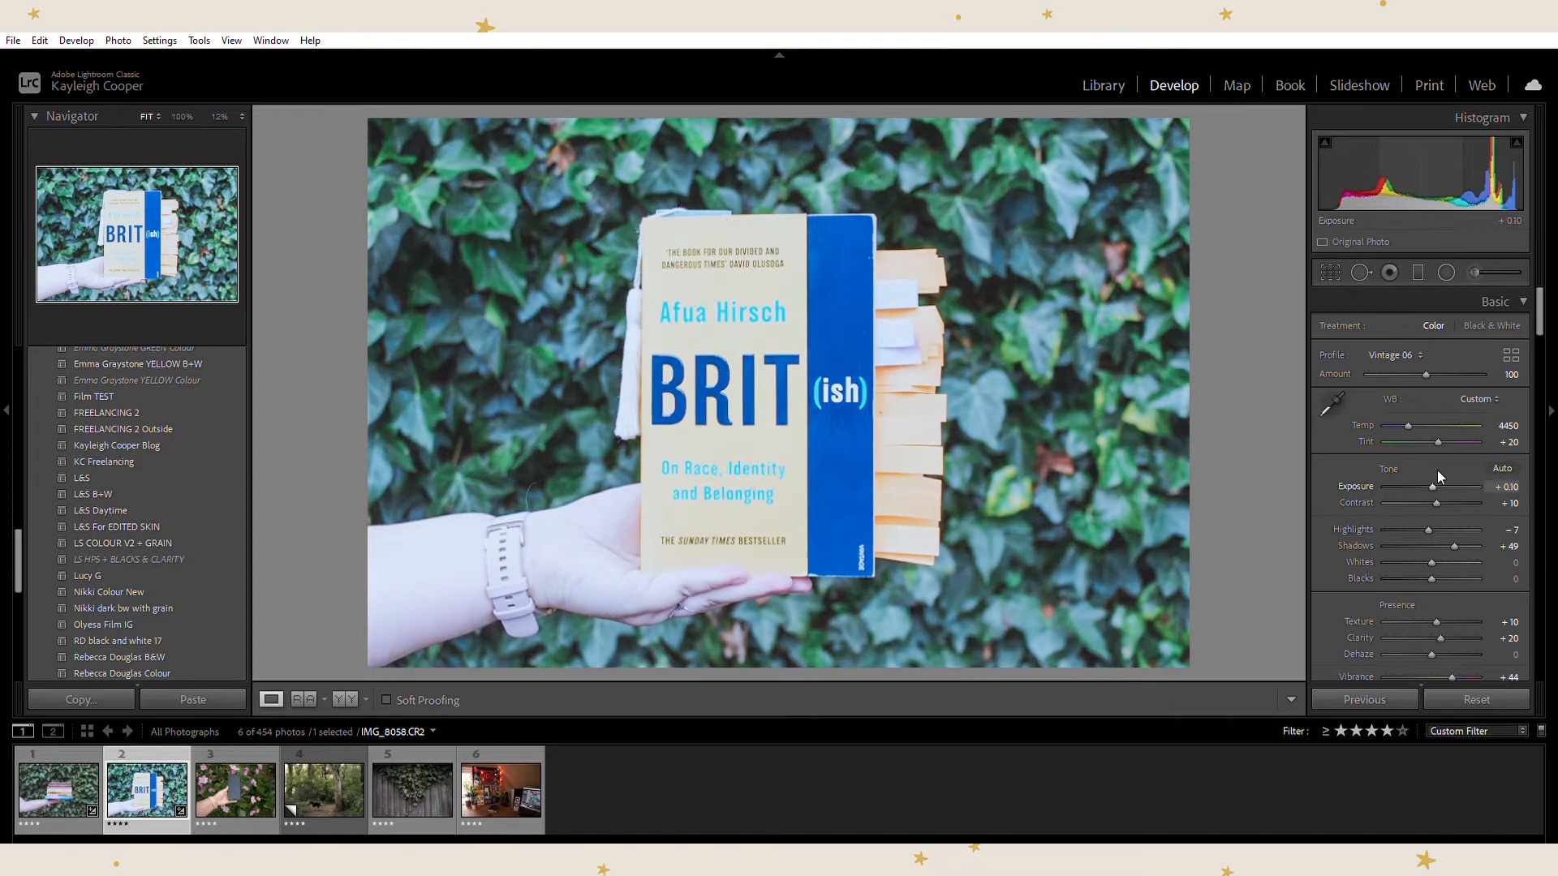
pyautogui.scroll(-1, 1438, 476)
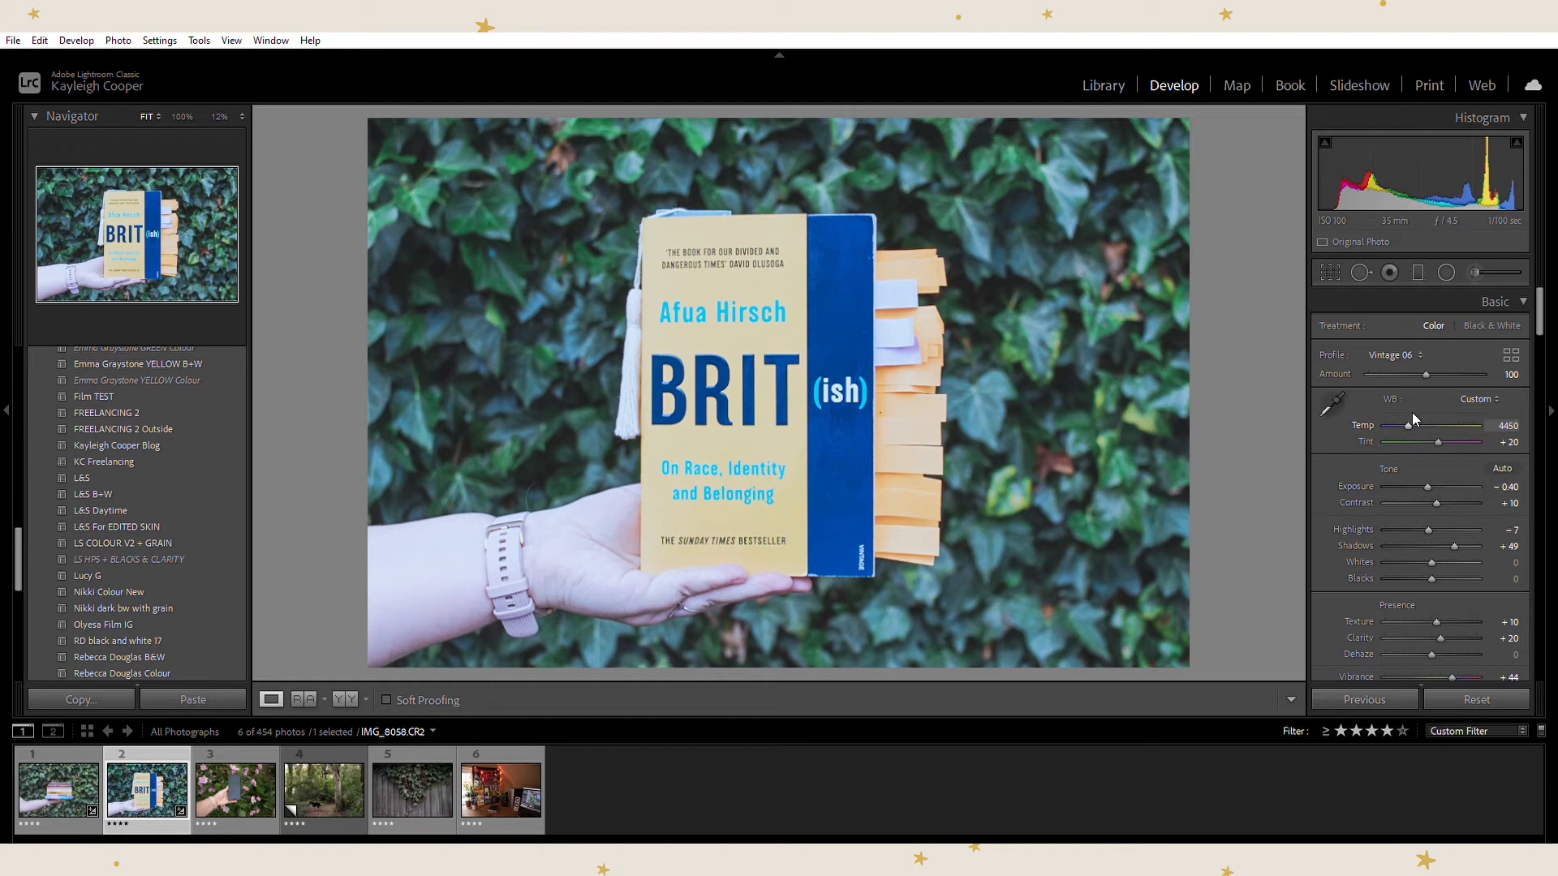
# Set the BRIT(ish) book photo's temperature to 4950, checking it against the edited book-stack photo
pyautogui.scroll(5, 1412, 419)
pyautogui.scroll(6, 1412, 414)
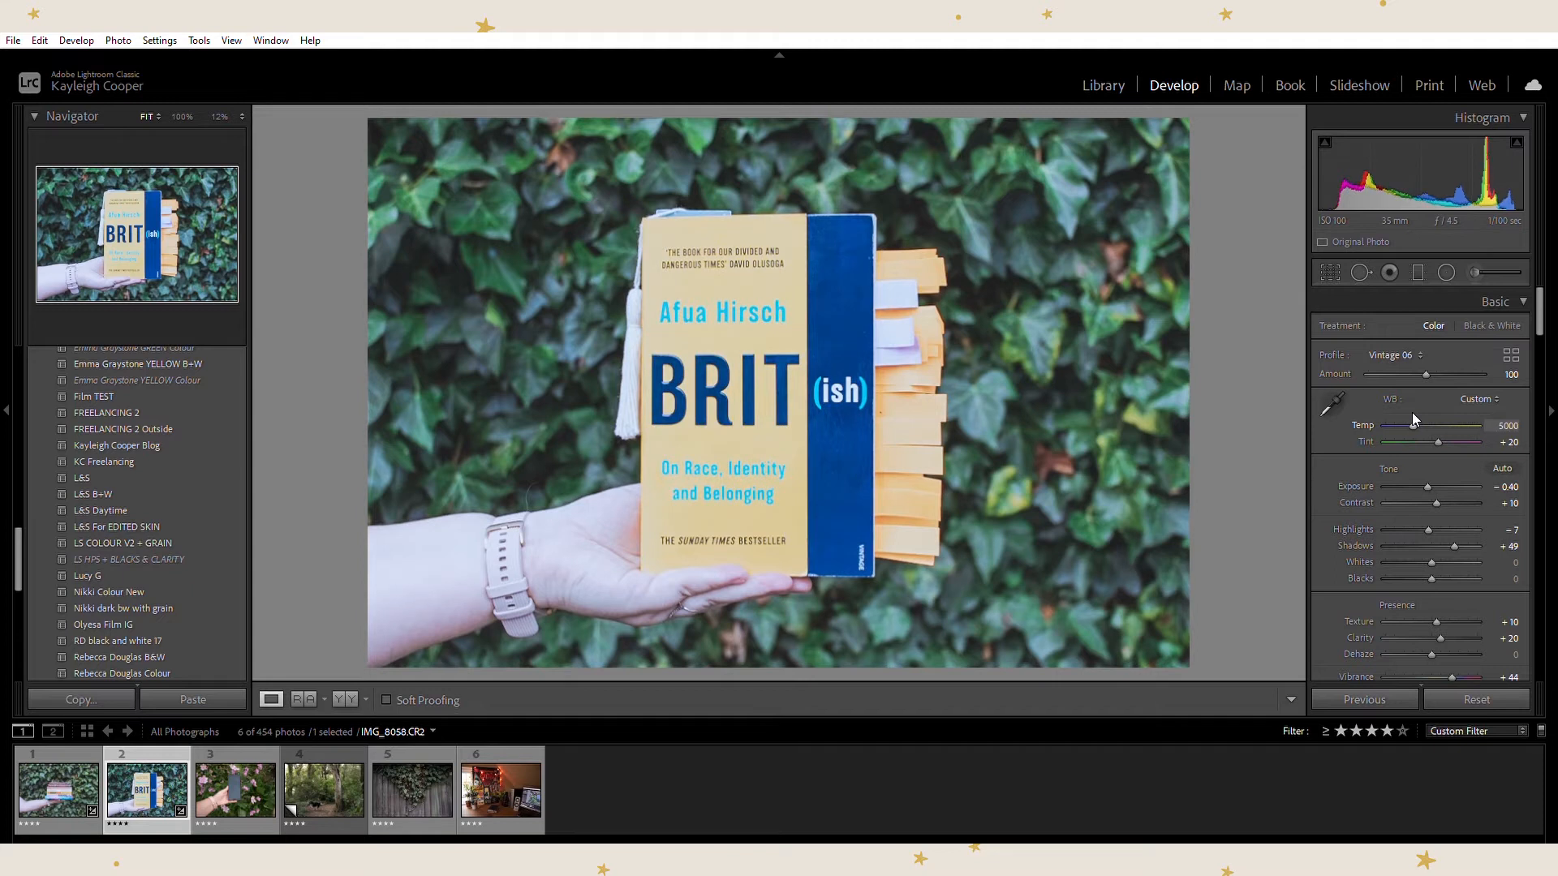
pyautogui.scroll(1, 1412, 417)
pyautogui.click(77, 787)
pyautogui.click(134, 765)
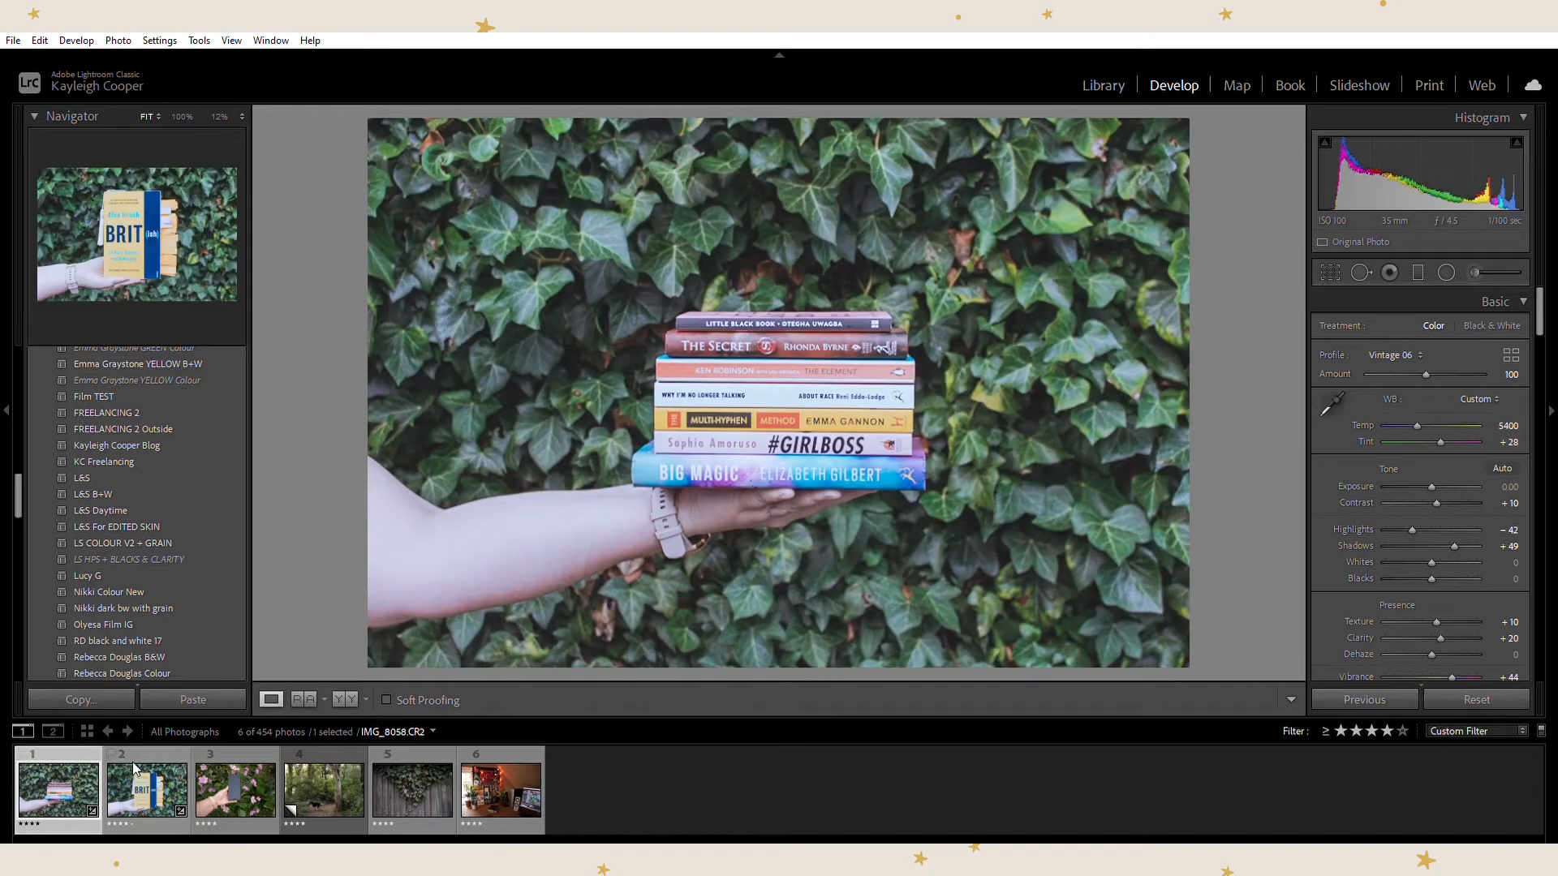
pyautogui.doubleClick(1412, 425)
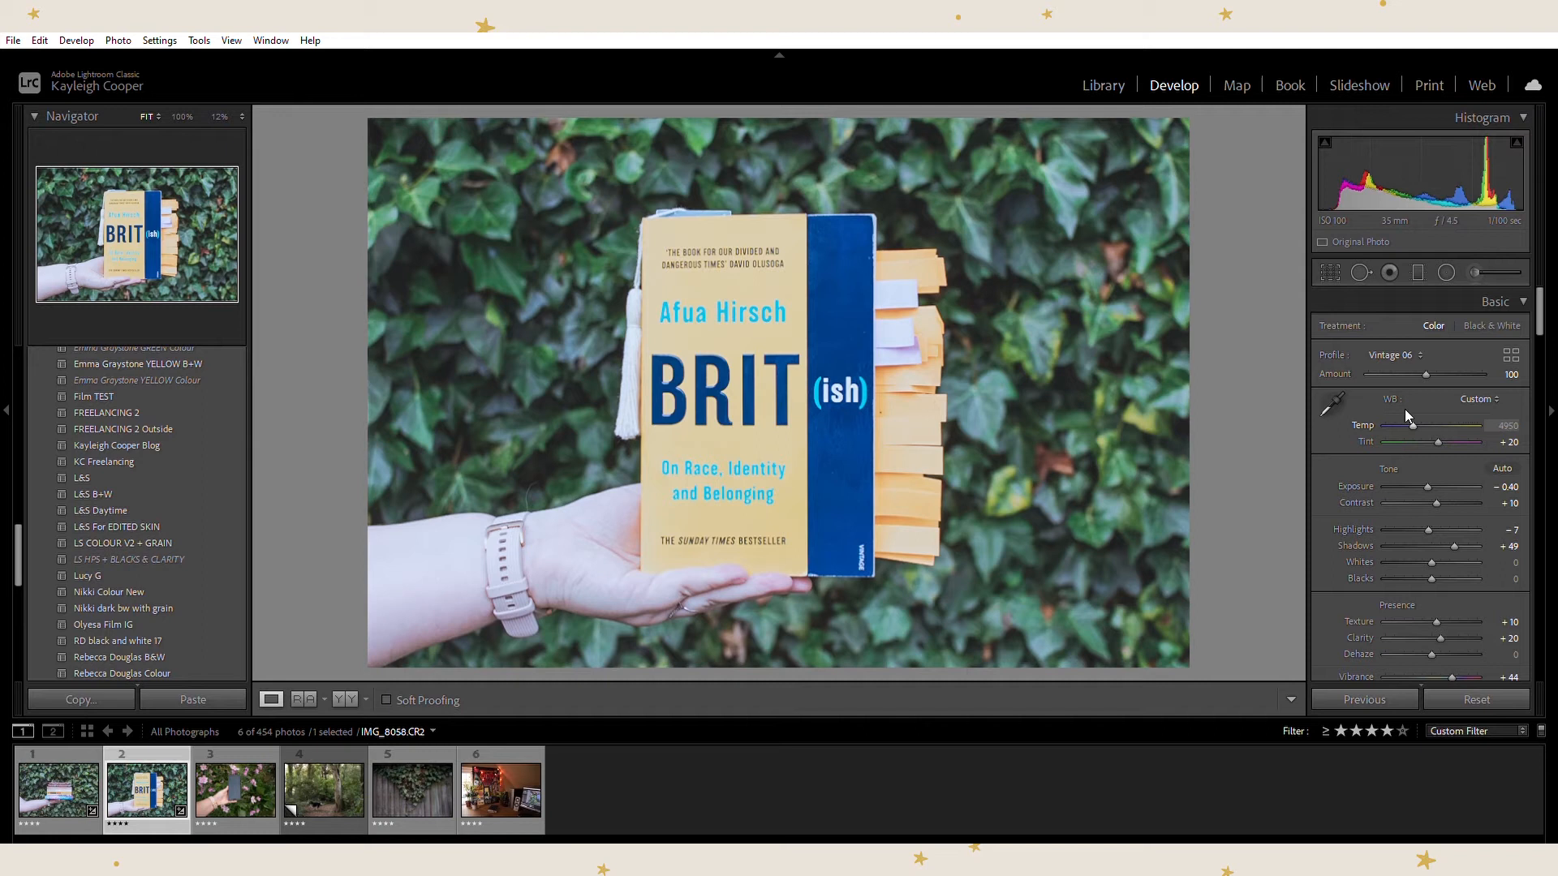
# Switch between the BRIT(ish) book photo and the book-stack photo to compare their colours and brightness
pyautogui.press('Left')
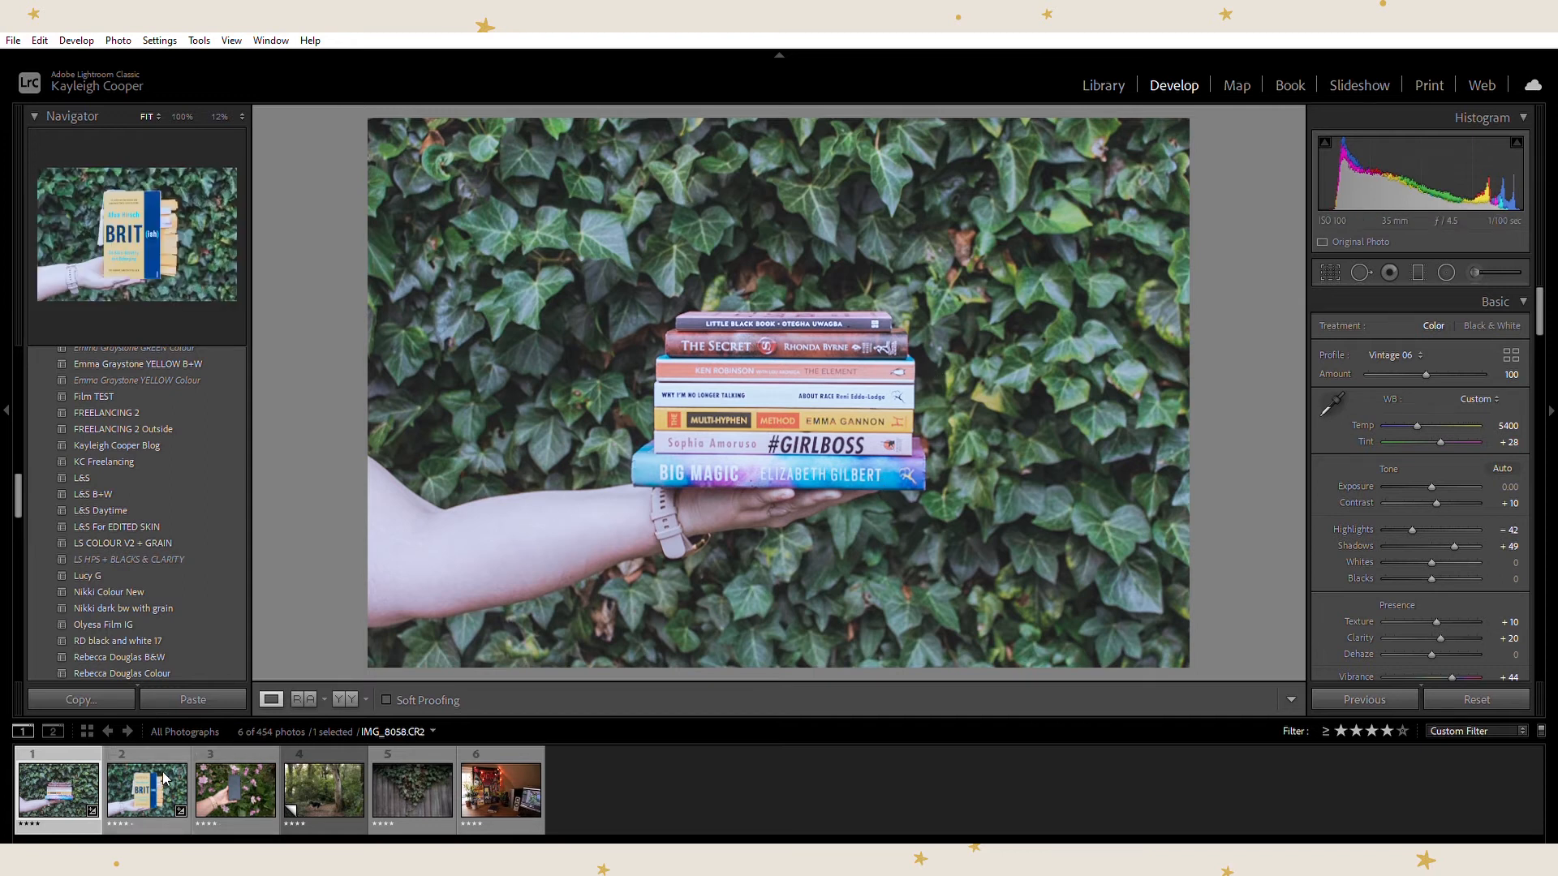
pyautogui.click(116, 783)
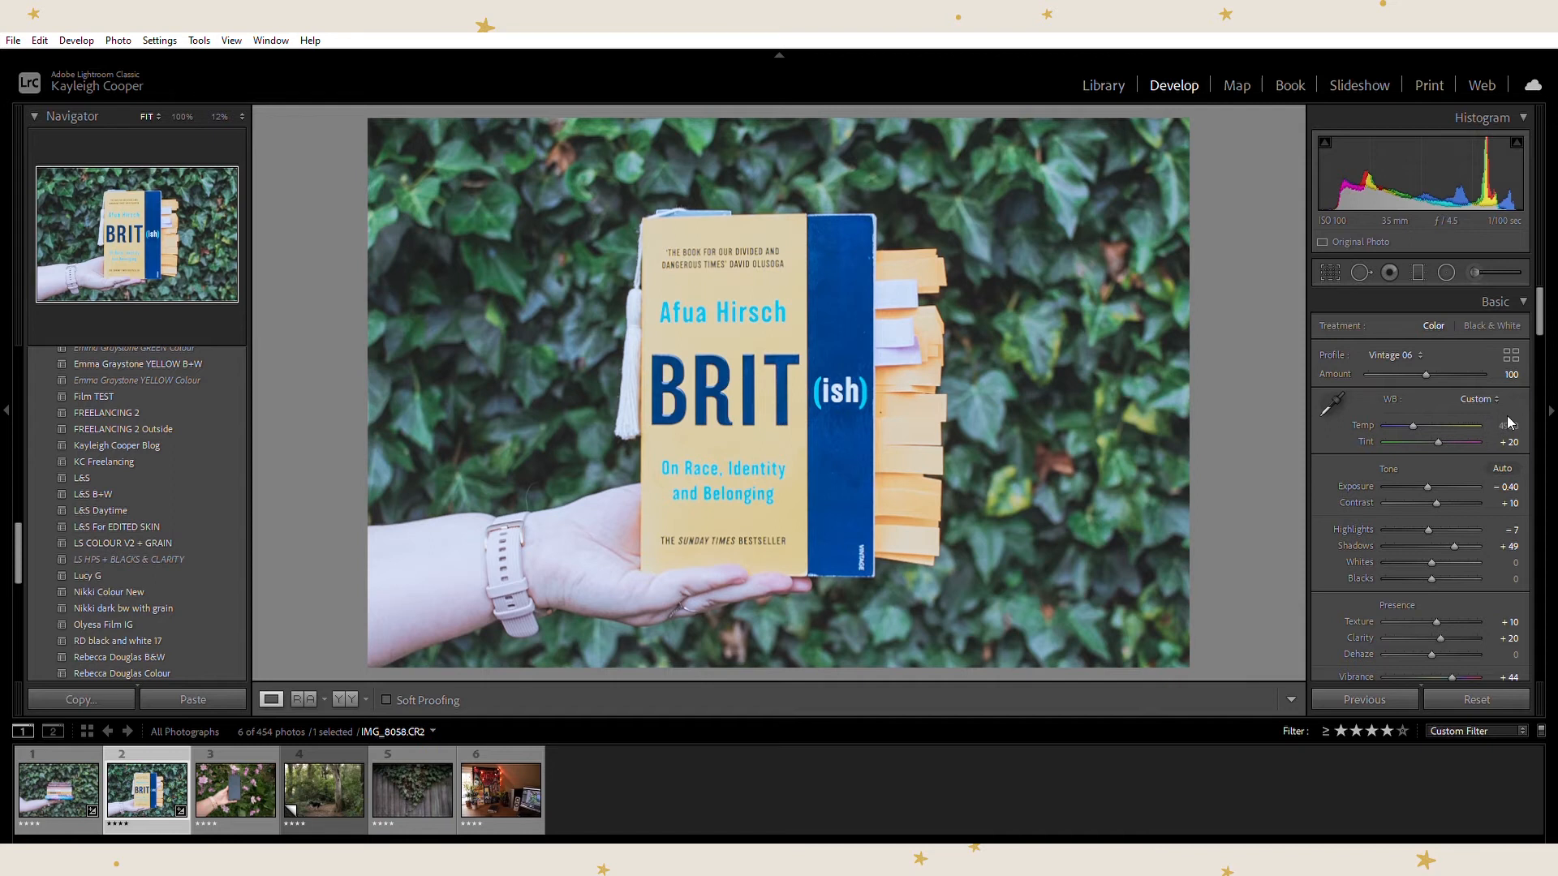
pyautogui.press('Left')
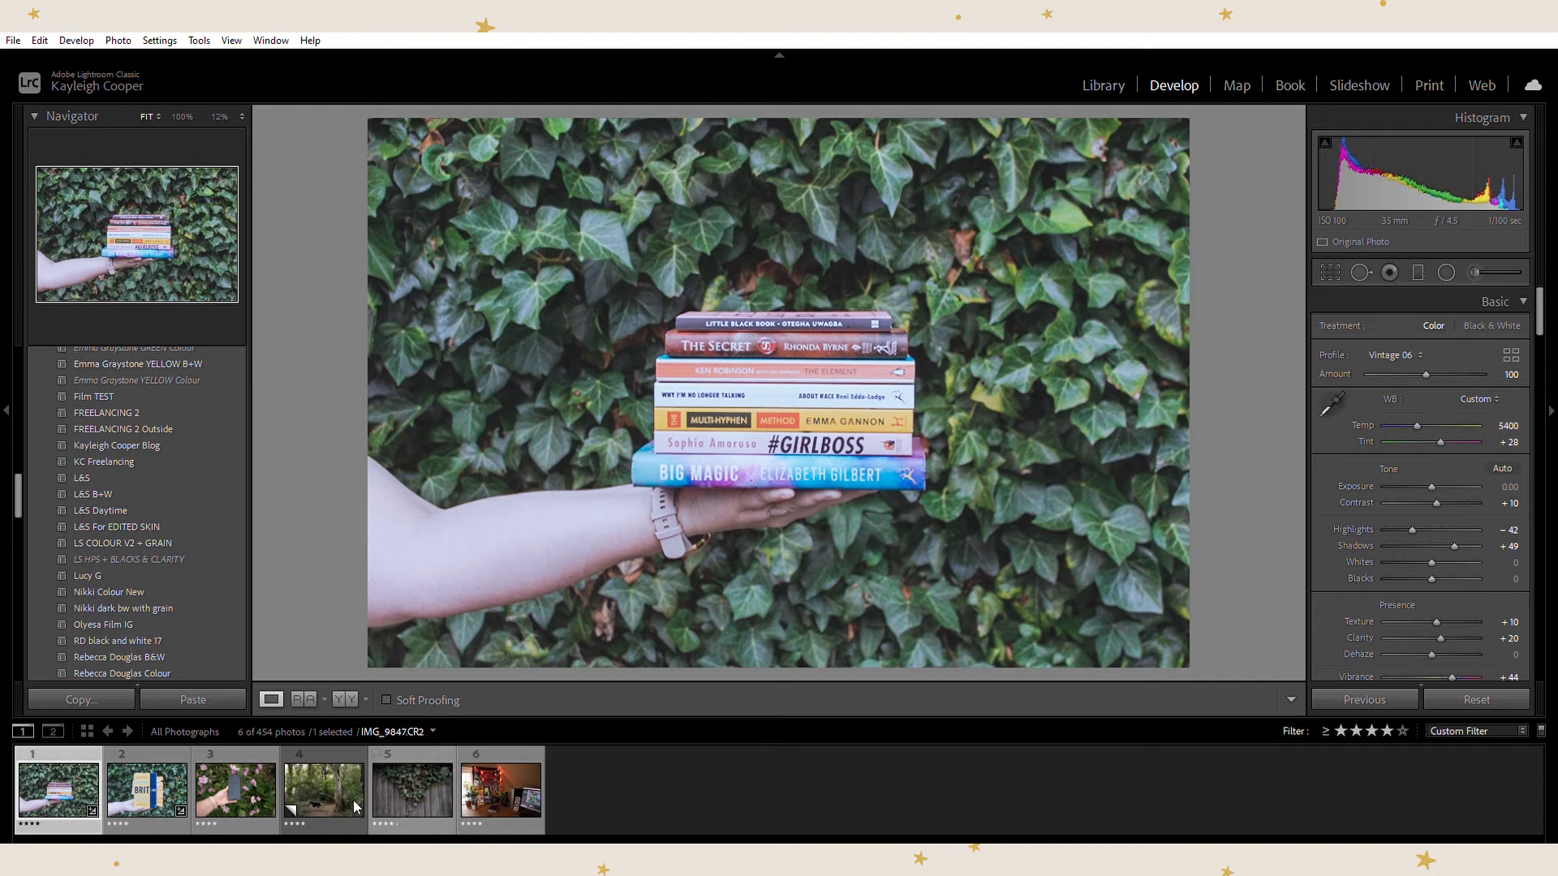
# Warm the BRIT(ish) book photo by setting its temperature to 5250
pyautogui.click(149, 793)
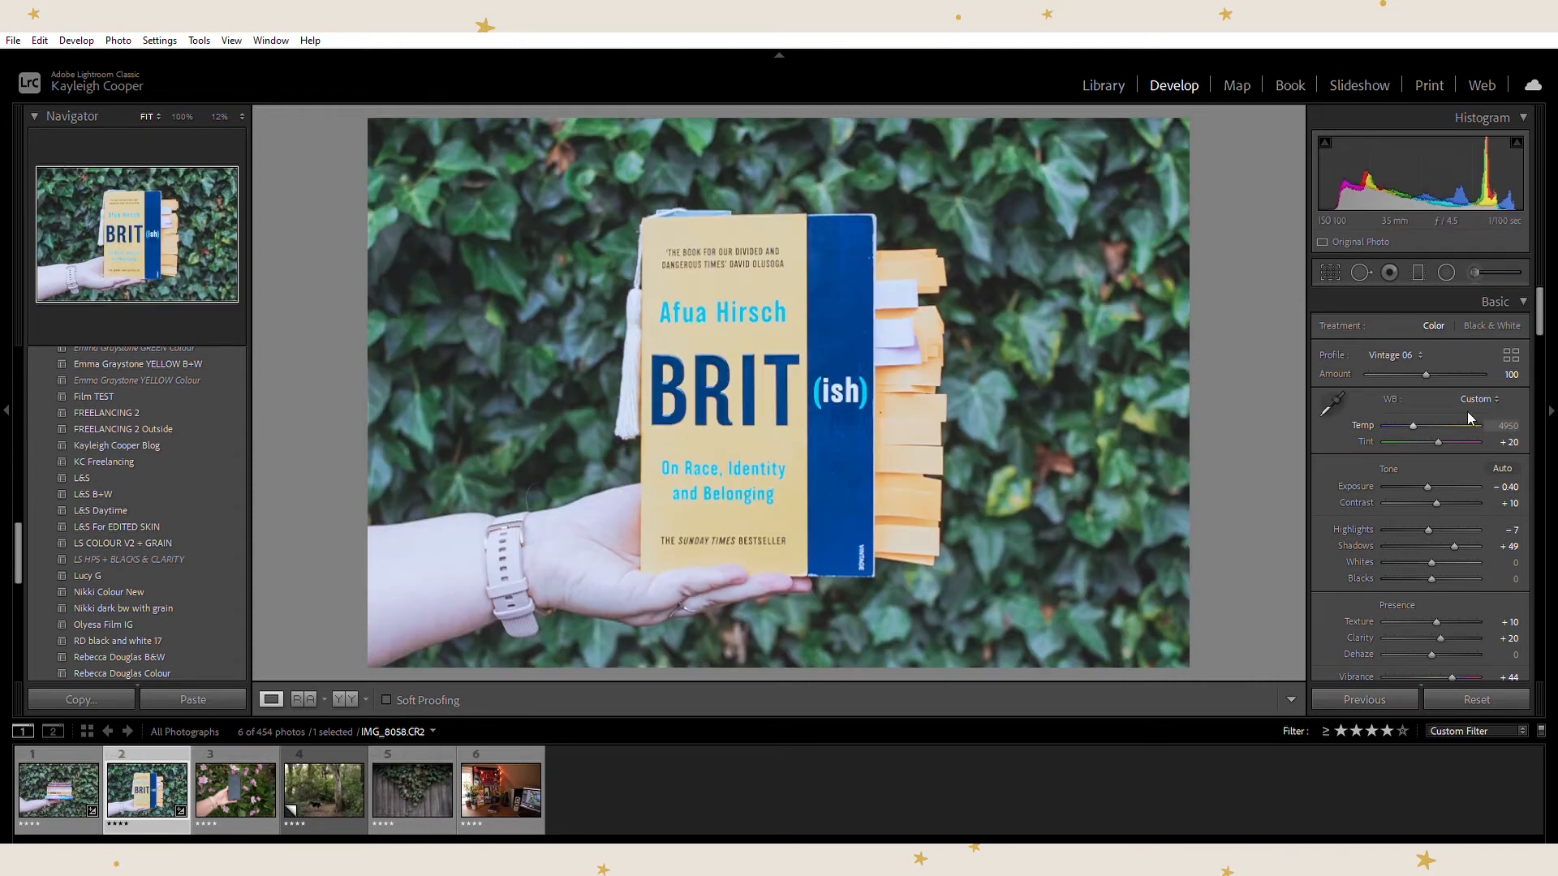
pyautogui.press('Up')
pyautogui.press('Up')
pyautogui.press('Up')
pyautogui.press('Up')
pyautogui.press('Up')
pyautogui.press('Up')
# Compare the BRIT(ish) book photo with the book-stack photo and lower the BRIT(ish) photo's highlights to −33
pyautogui.click(68, 788)
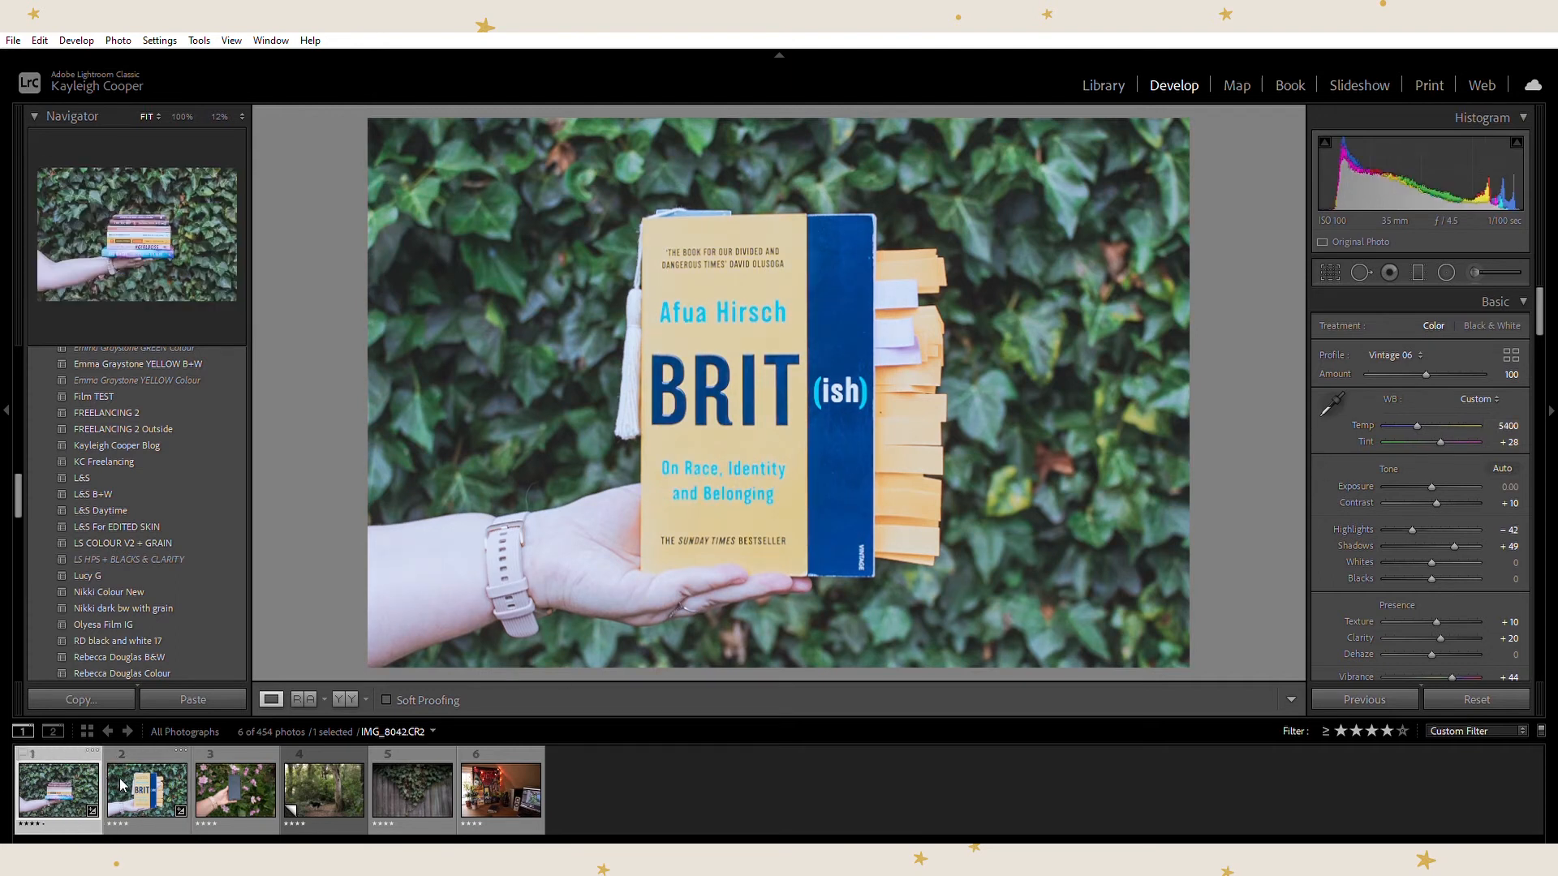
pyautogui.click(136, 785)
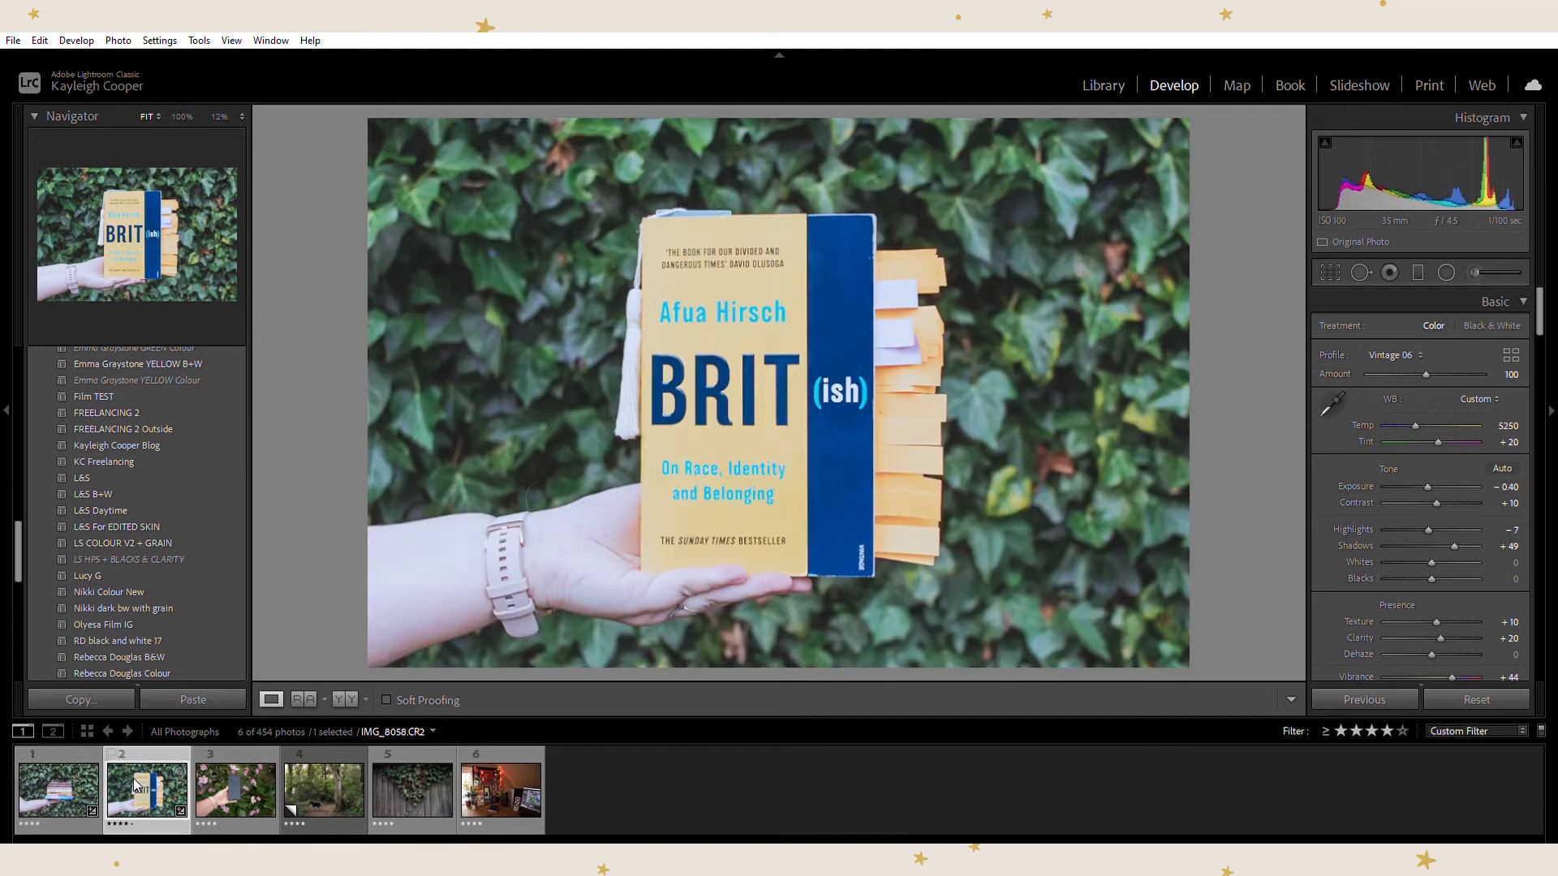
pyautogui.click(77, 787)
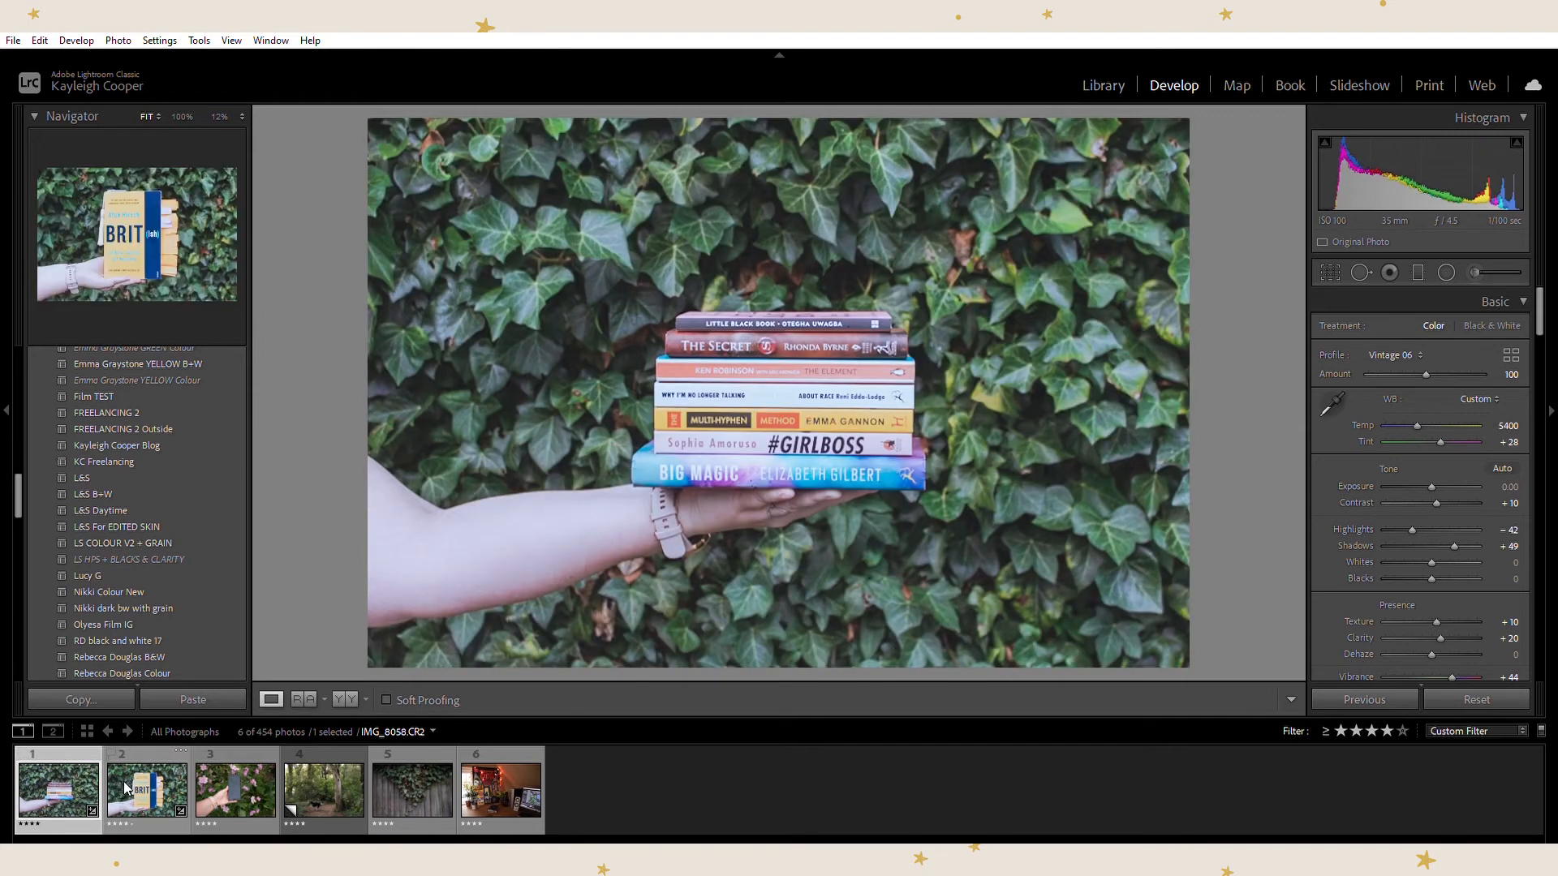
pyautogui.click(126, 787)
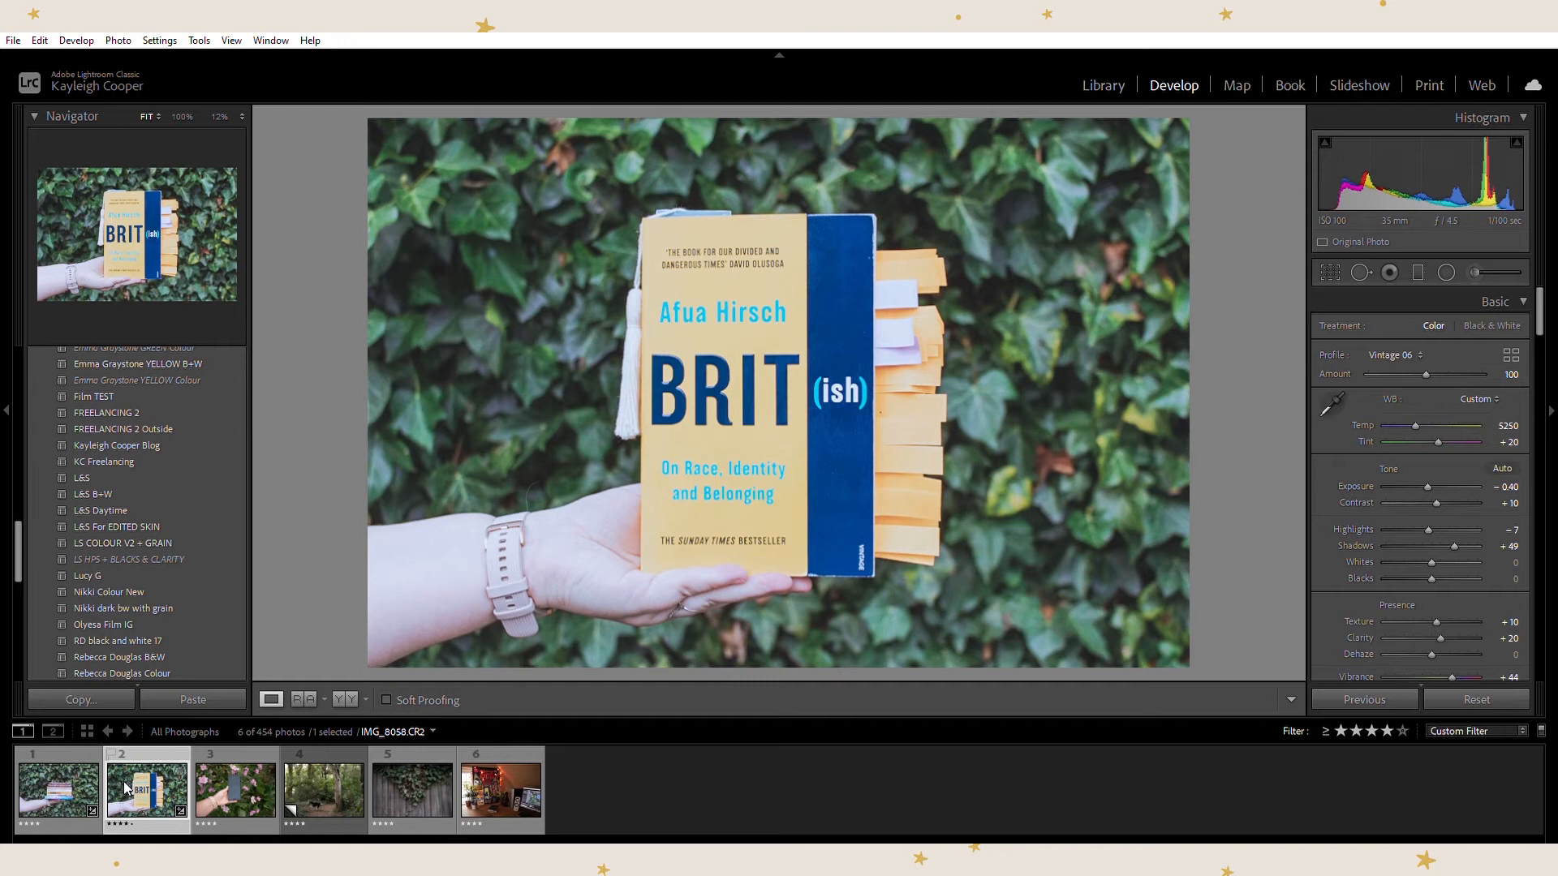
pyautogui.click(75, 789)
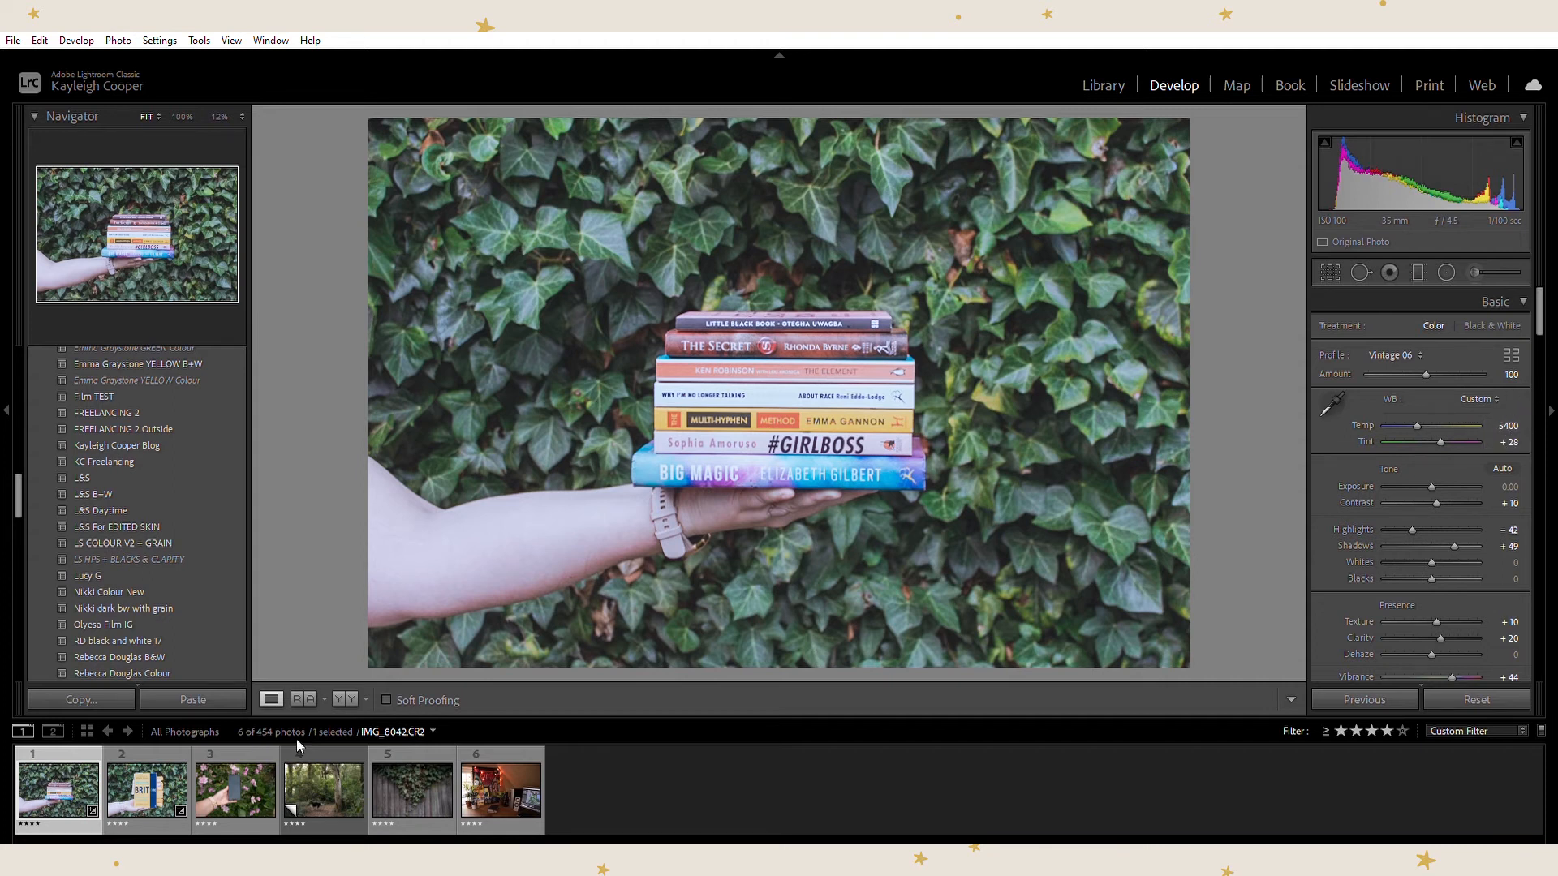
pyautogui.click(159, 774)
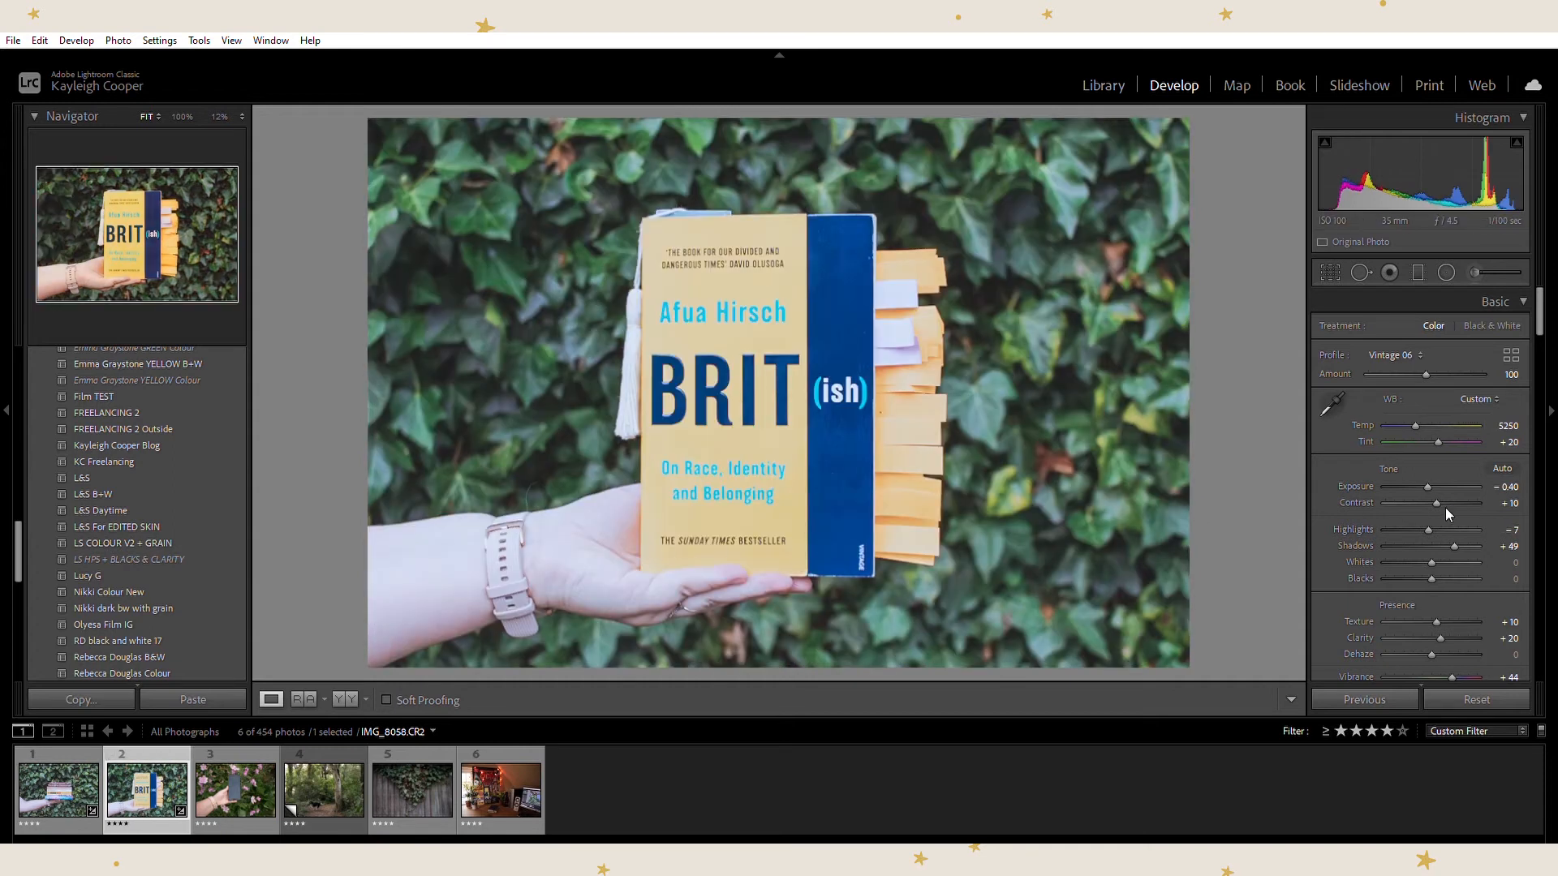
pyautogui.moveTo(1428, 529); pyautogui.dragTo(1416, 529)
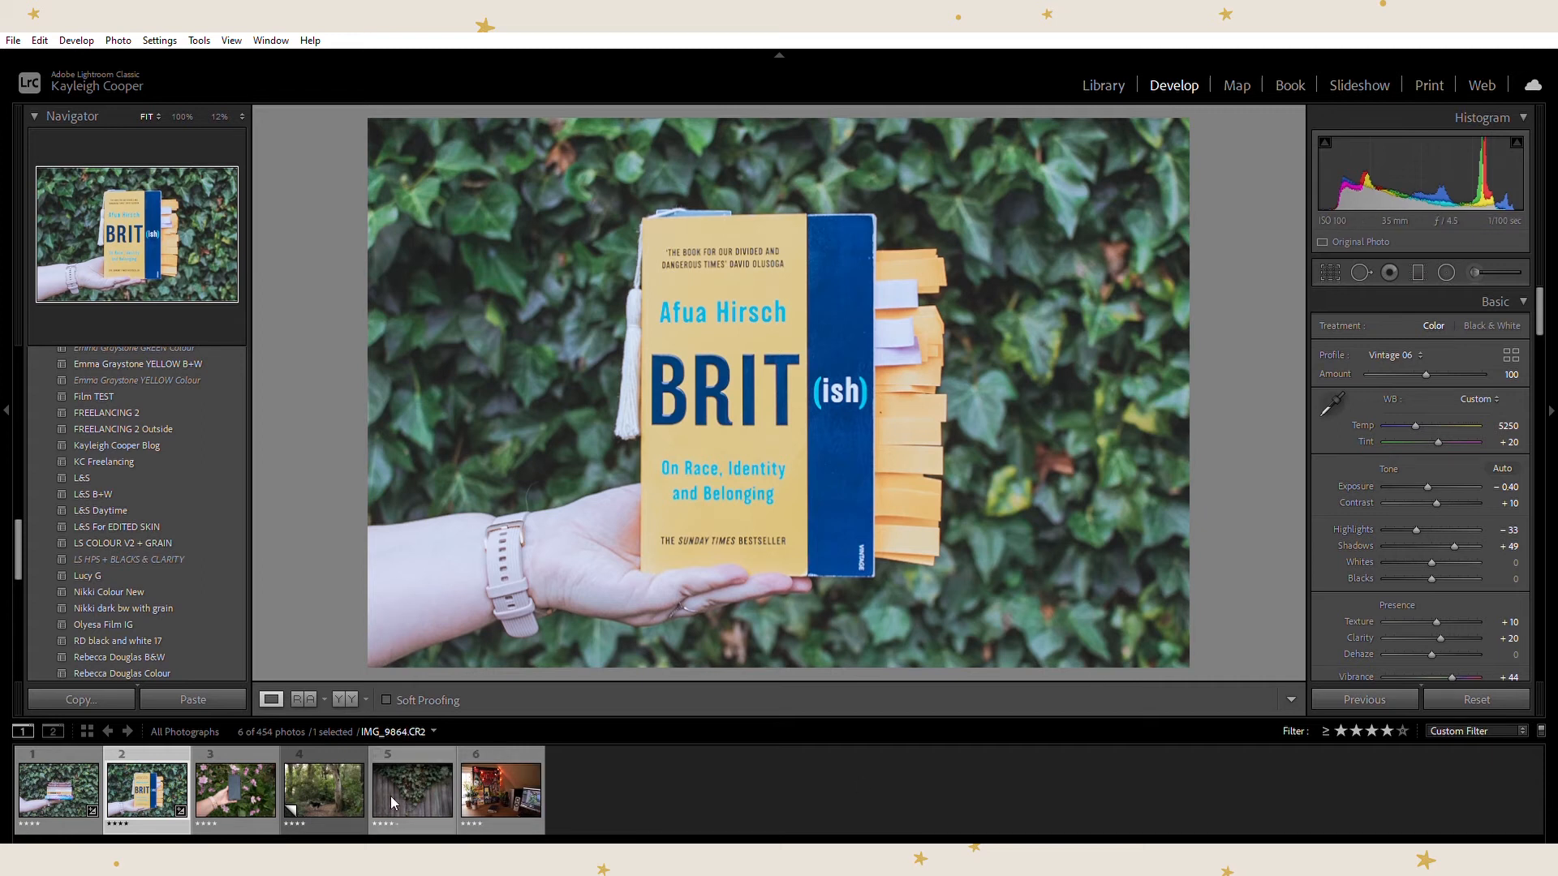
# Apply the L&S preset to the phone-and-flowers photo and reset its red, orange and yellow luminance to 0
pyautogui.click(234, 766)
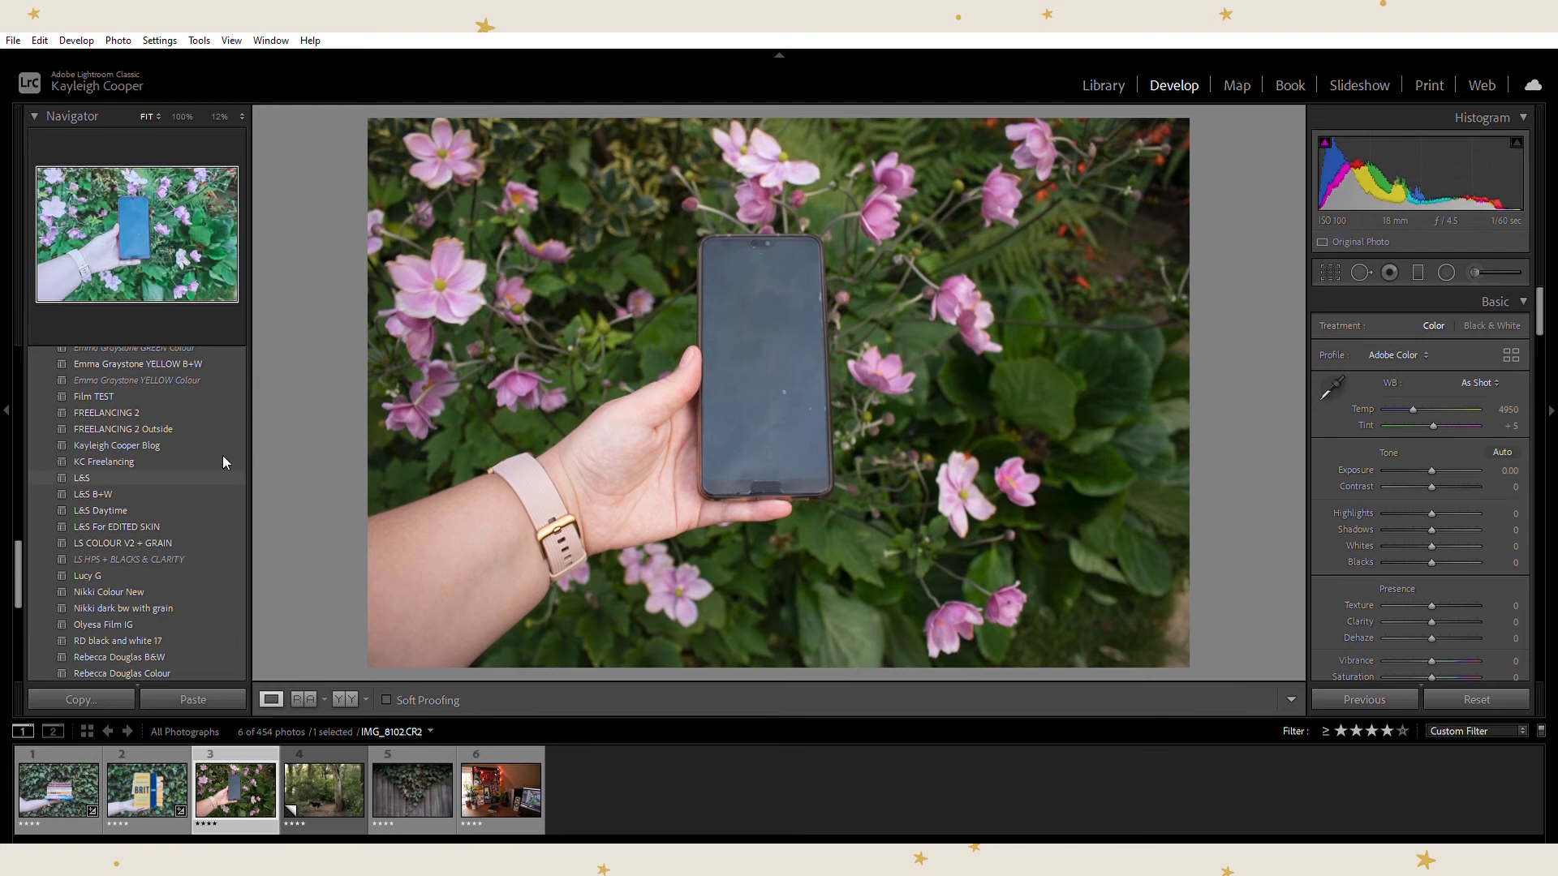
pyautogui.click(218, 475)
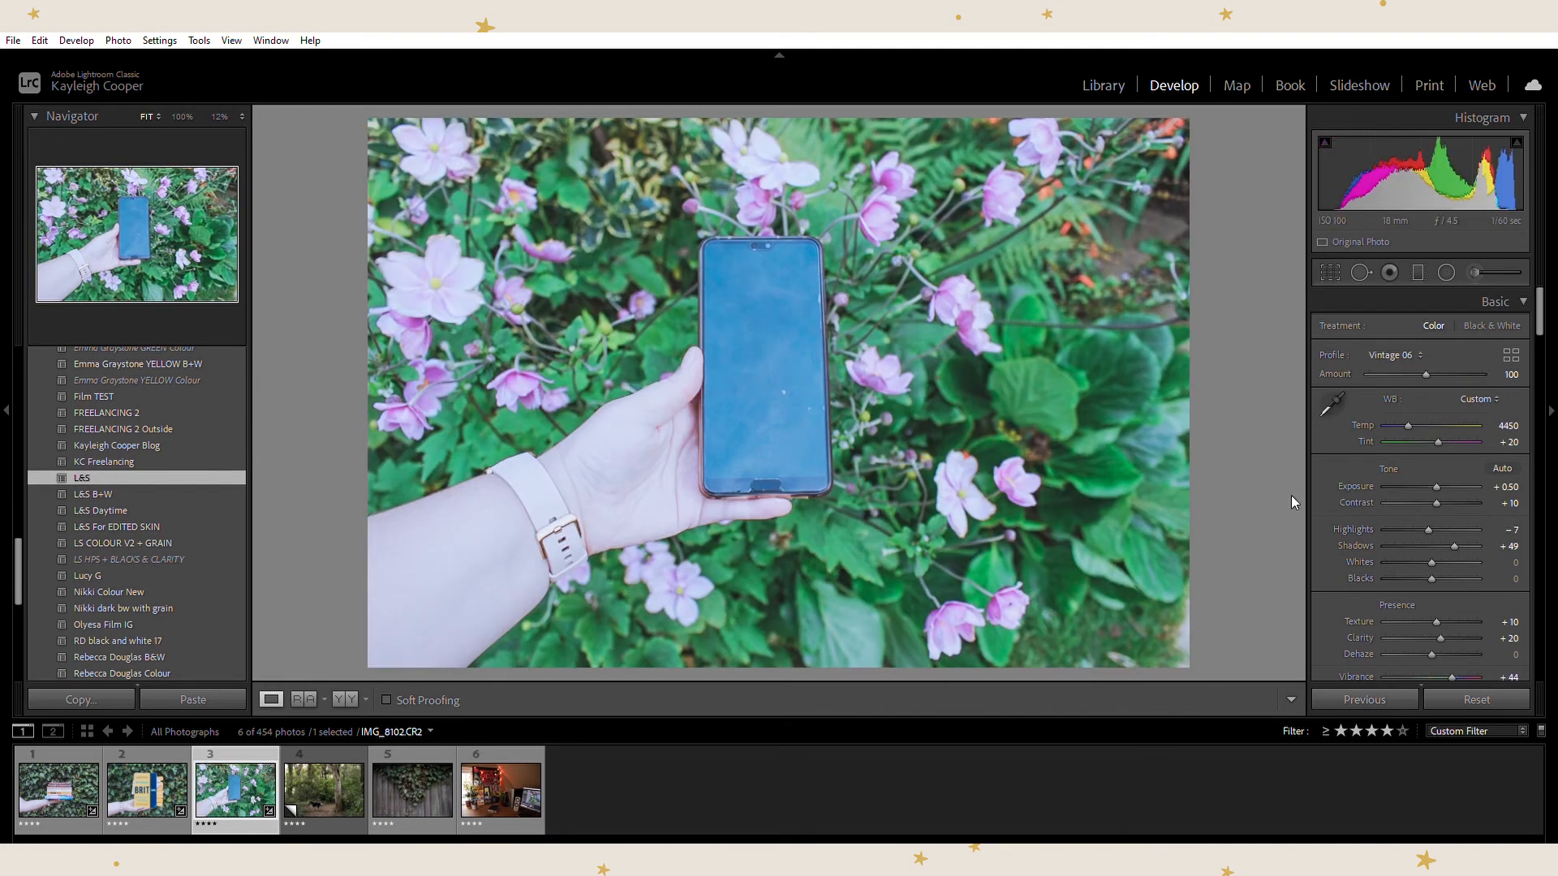
pyautogui.scroll(-10, 1319, 458)
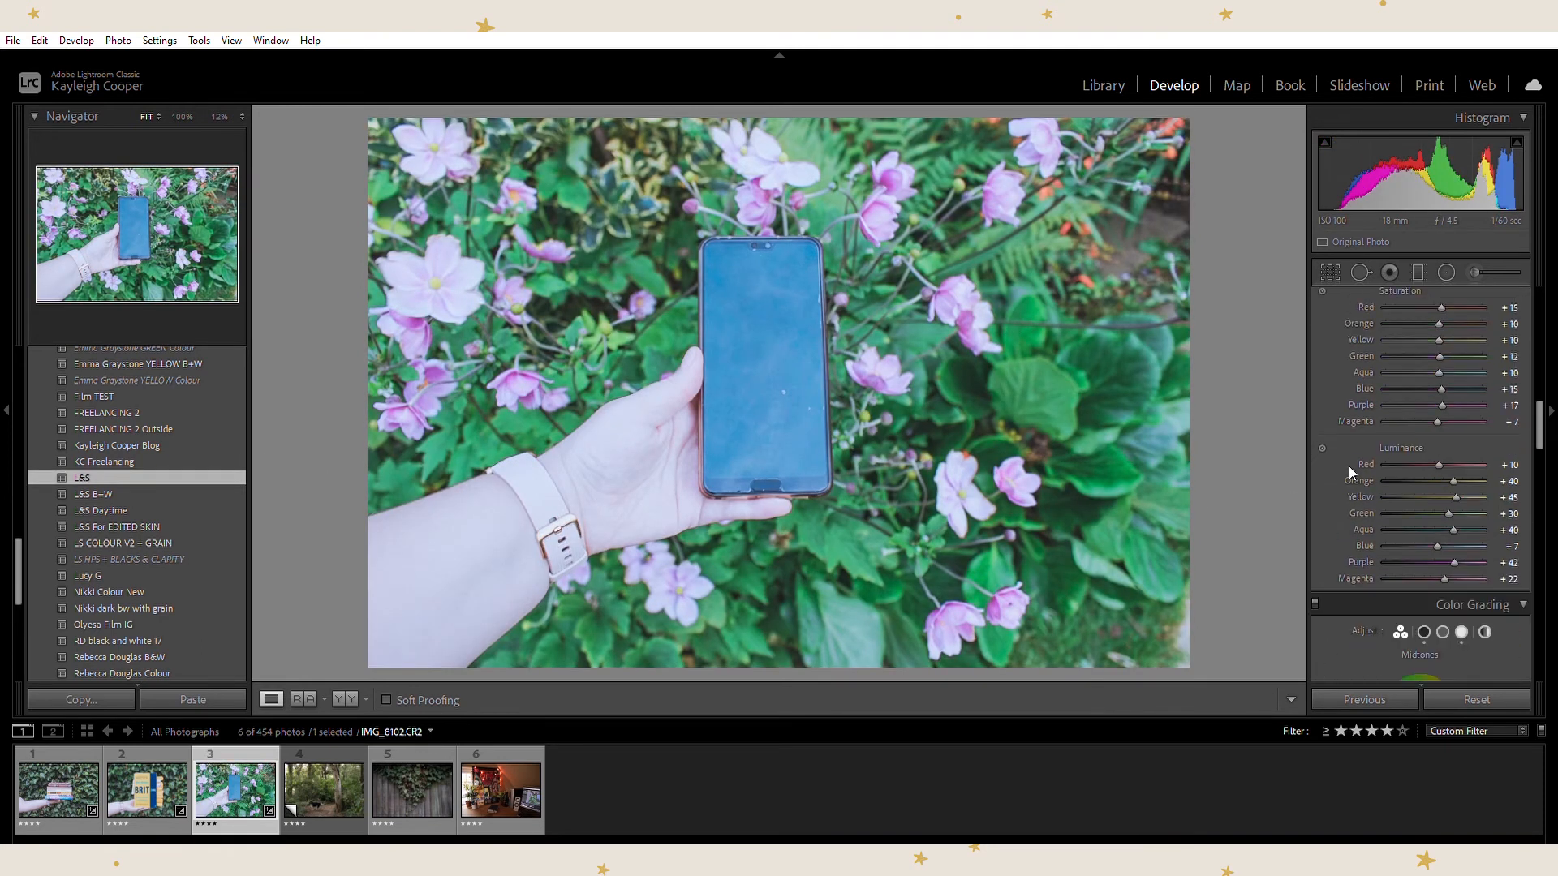
pyautogui.doubleClick(1365, 459)
pyautogui.doubleClick(1366, 472)
pyautogui.doubleClick(1370, 490)
pyautogui.scroll(10, 1334, 437)
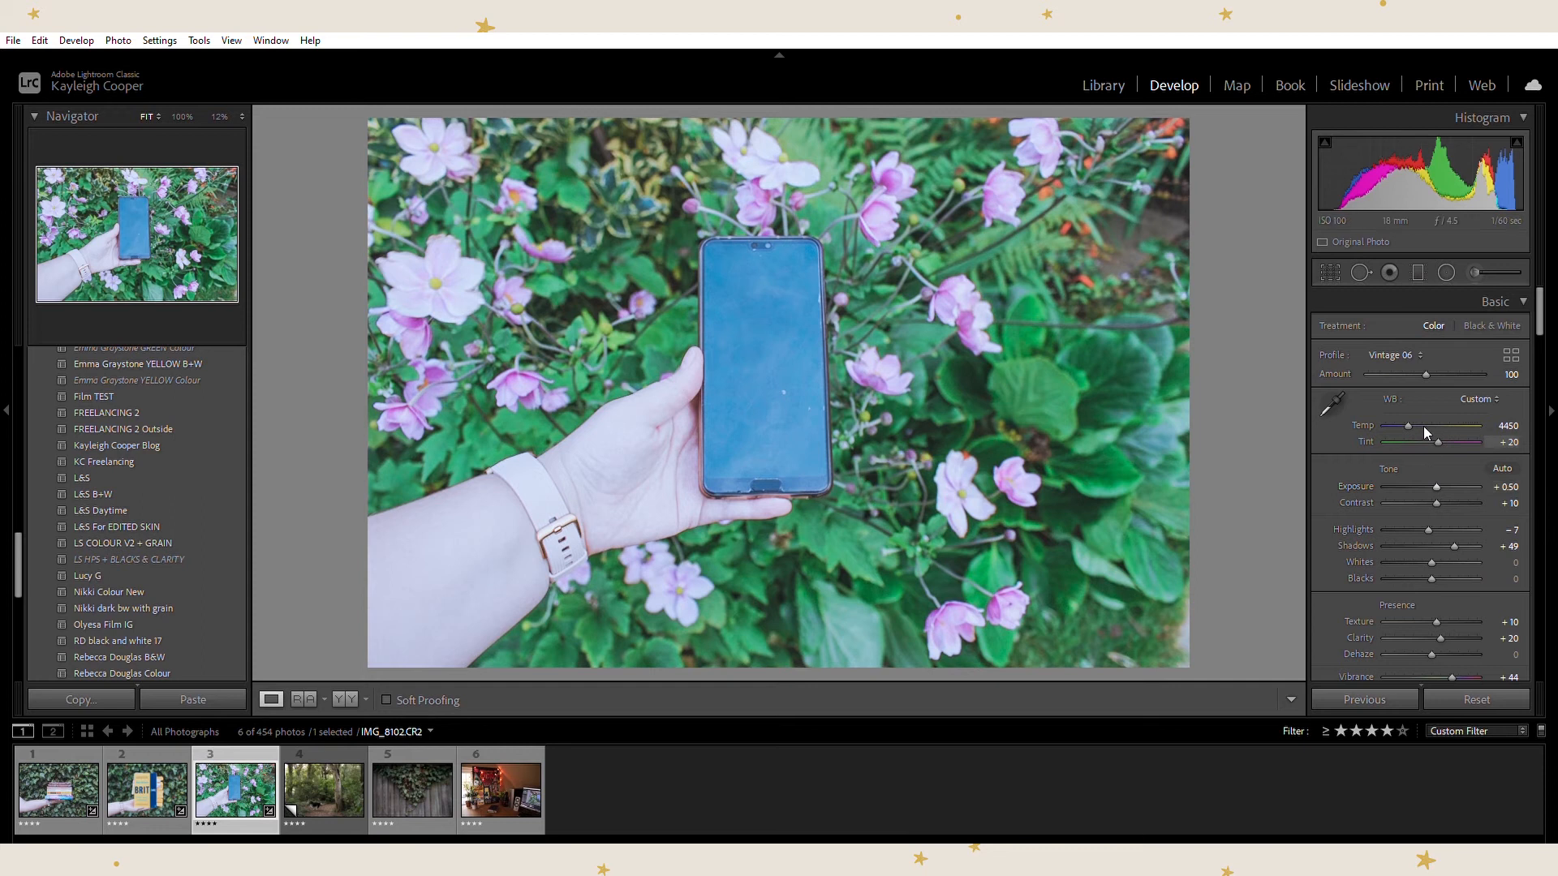
# Set the phone-and-flowers photo's temperature to 5200 and its exposure to +0.10
pyautogui.doubleClick(1438, 471)
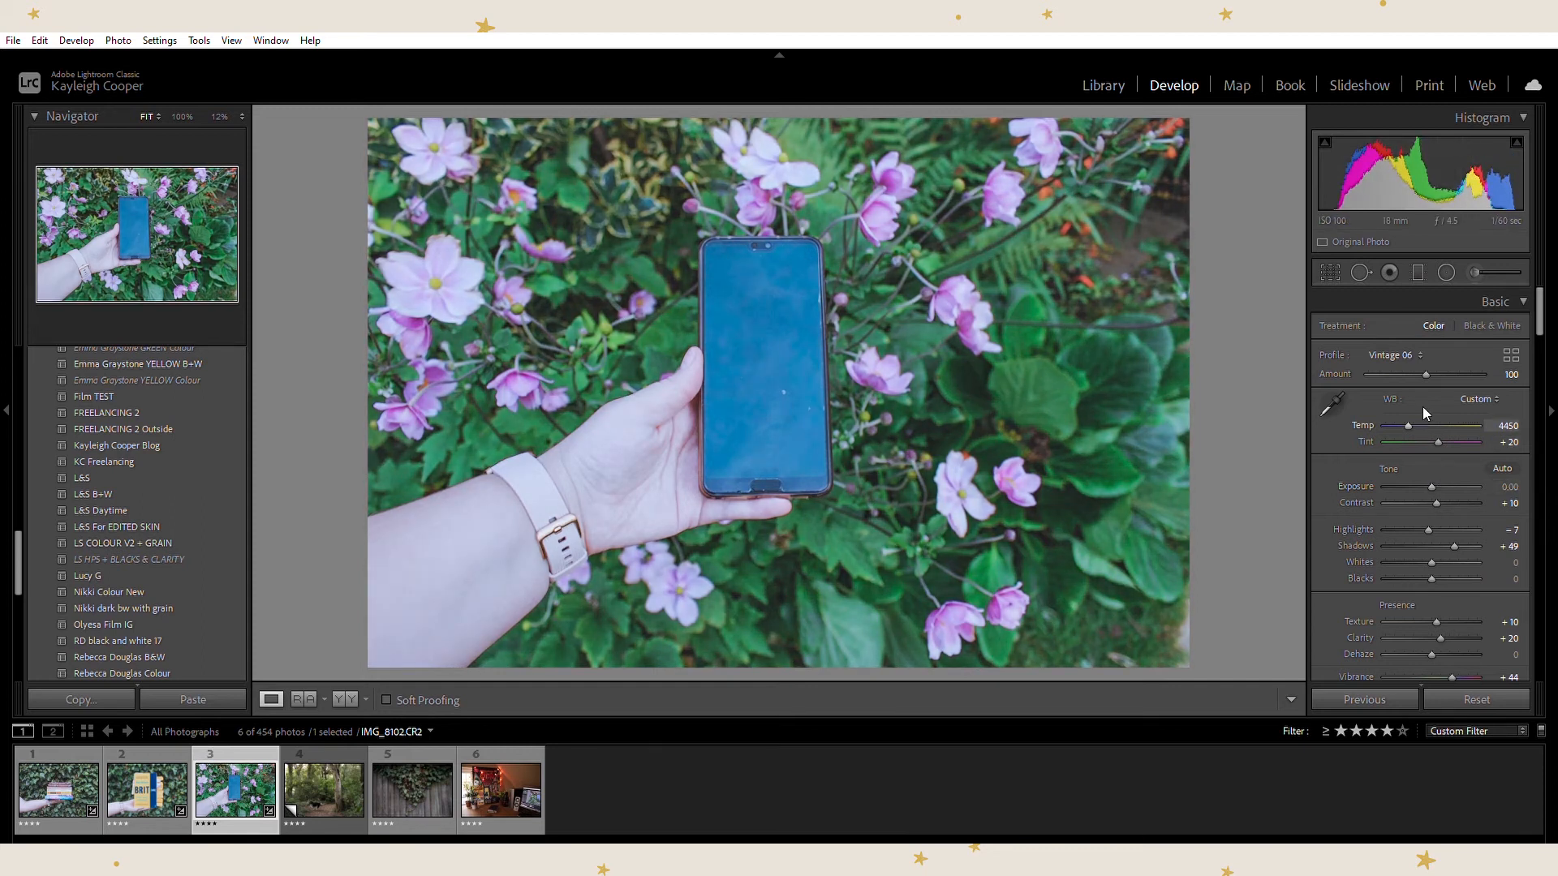
pyautogui.scroll(6, 1423, 409)
pyautogui.scroll(1, 1423, 416)
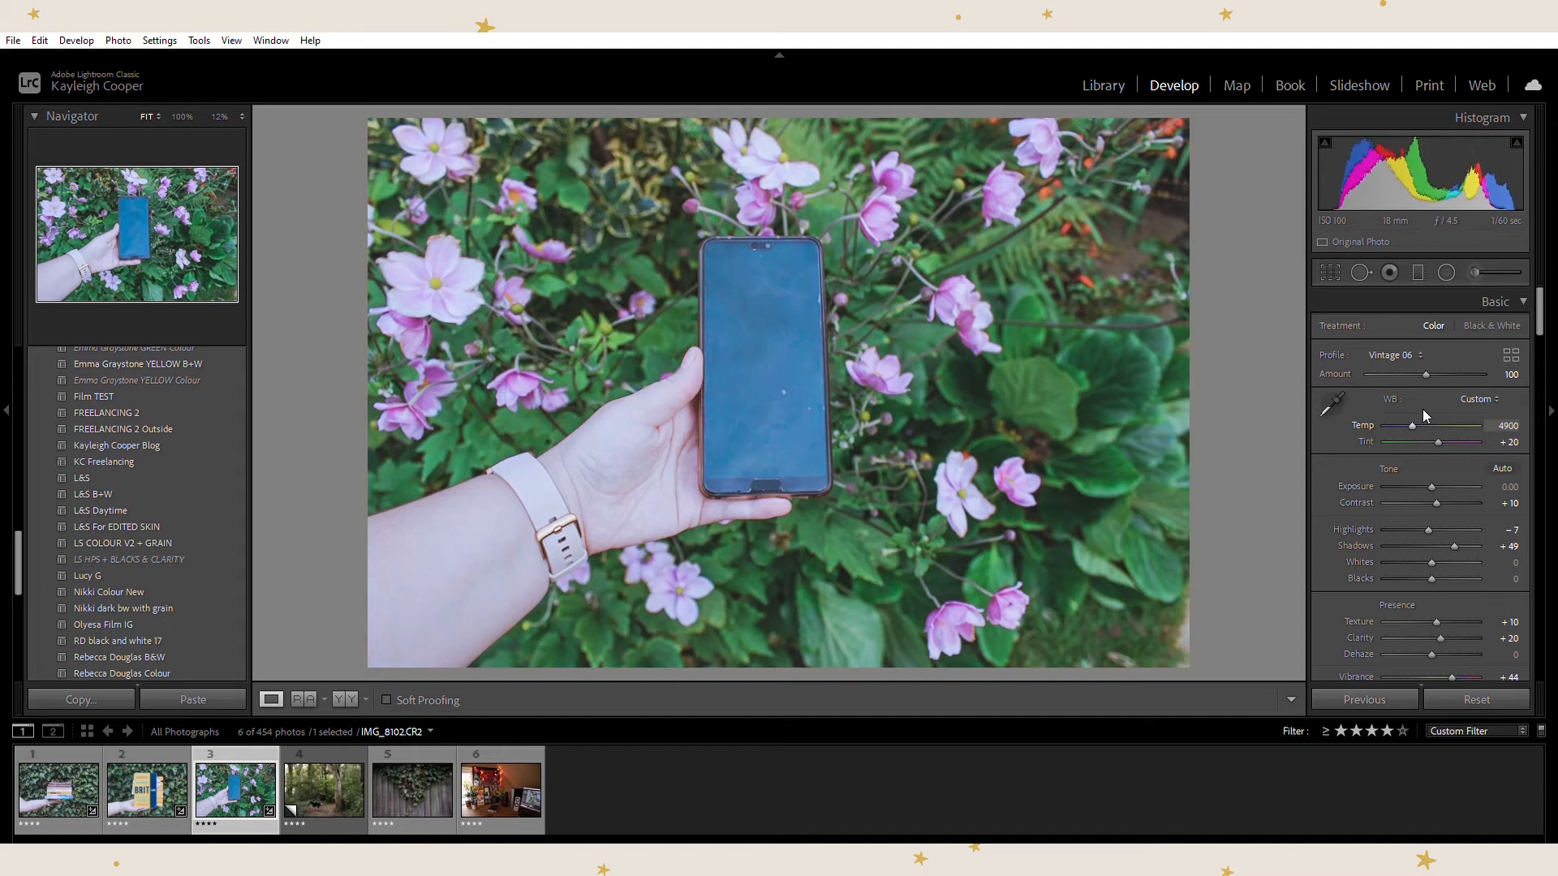
pyautogui.scroll(7, 1423, 410)
pyautogui.scroll(-1, 1423, 409)
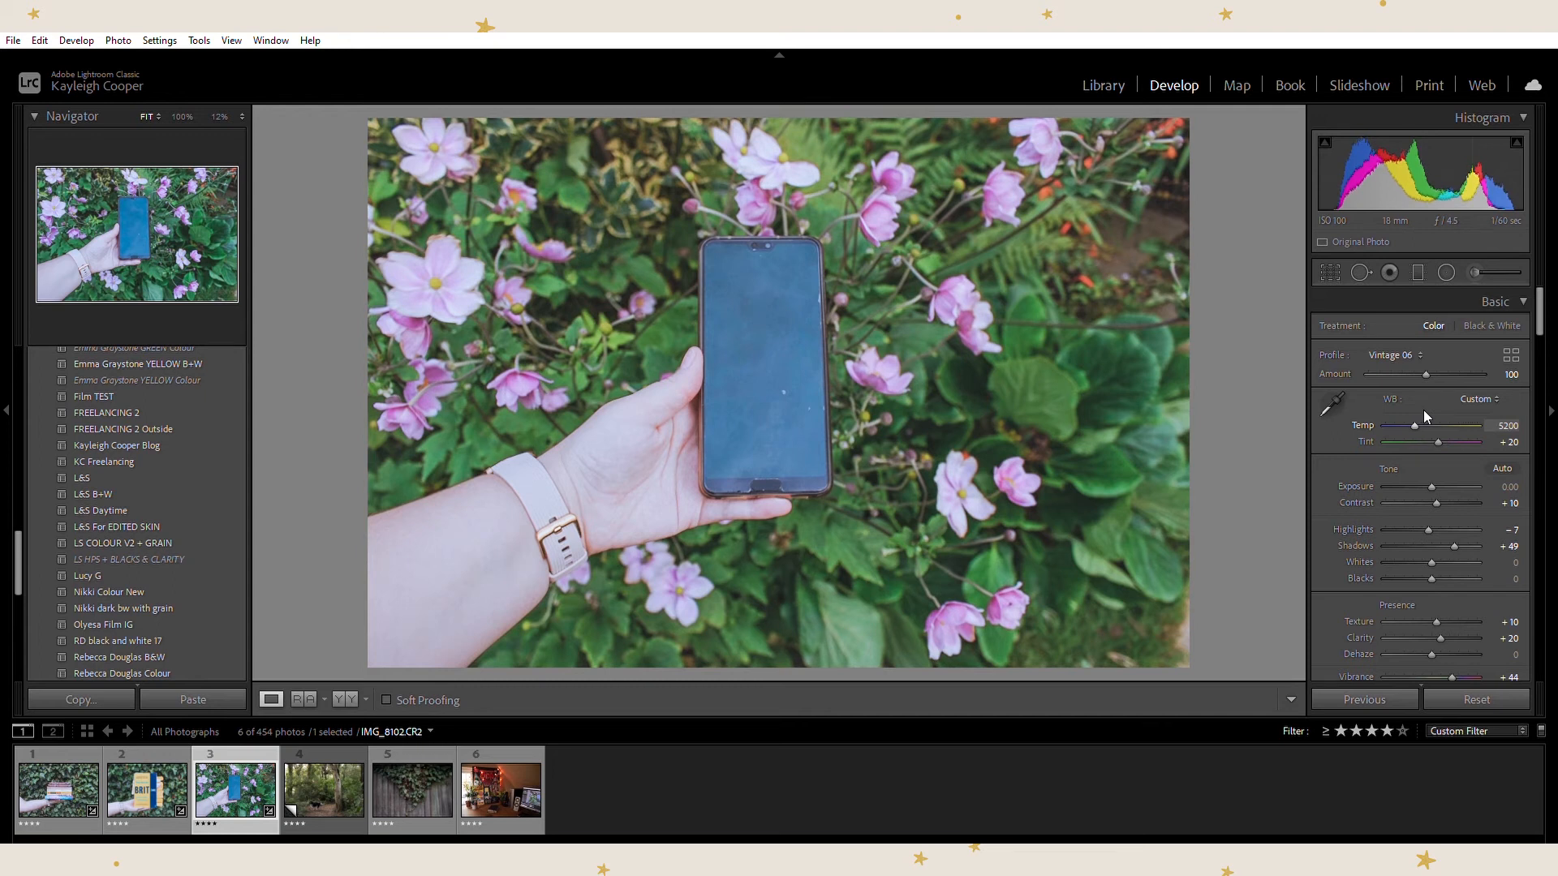
pyautogui.scroll(2, 1434, 473)
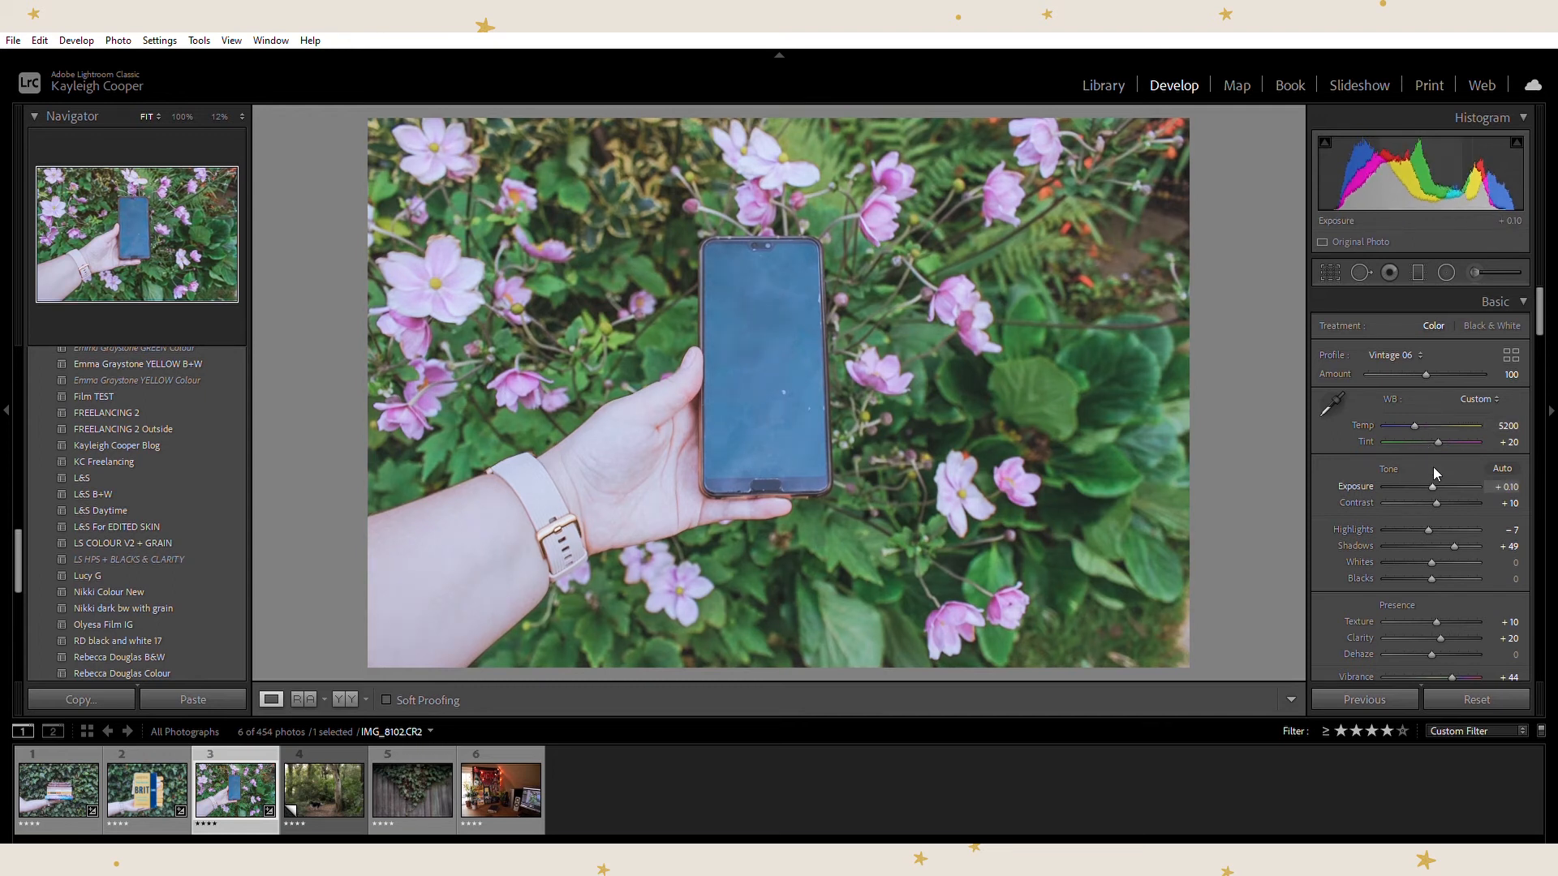
pyautogui.click(1330, 403)
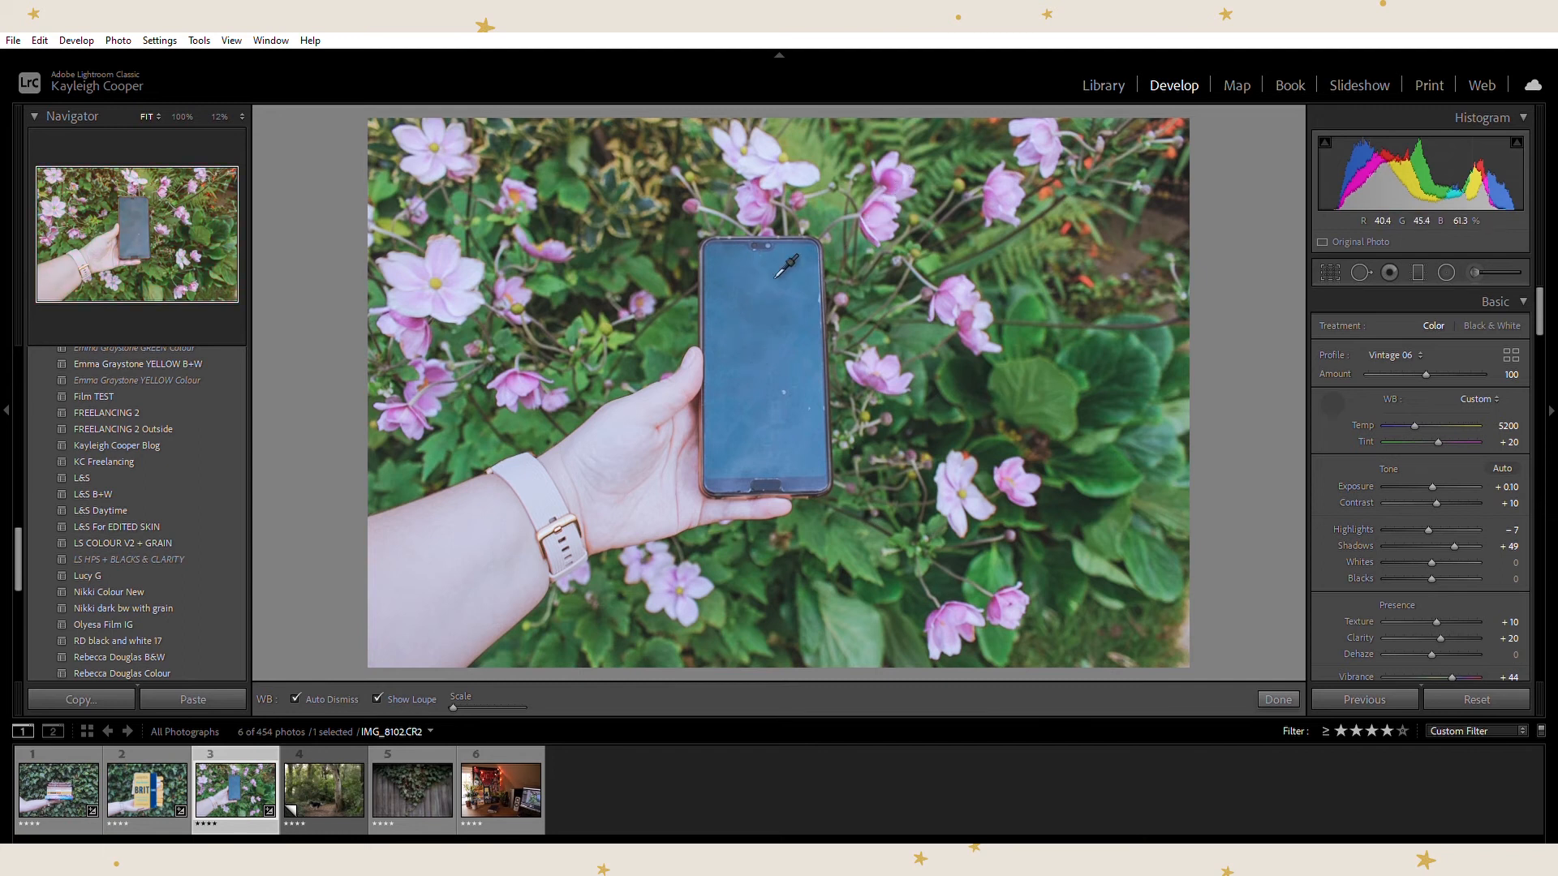
pyautogui.click(1332, 403)
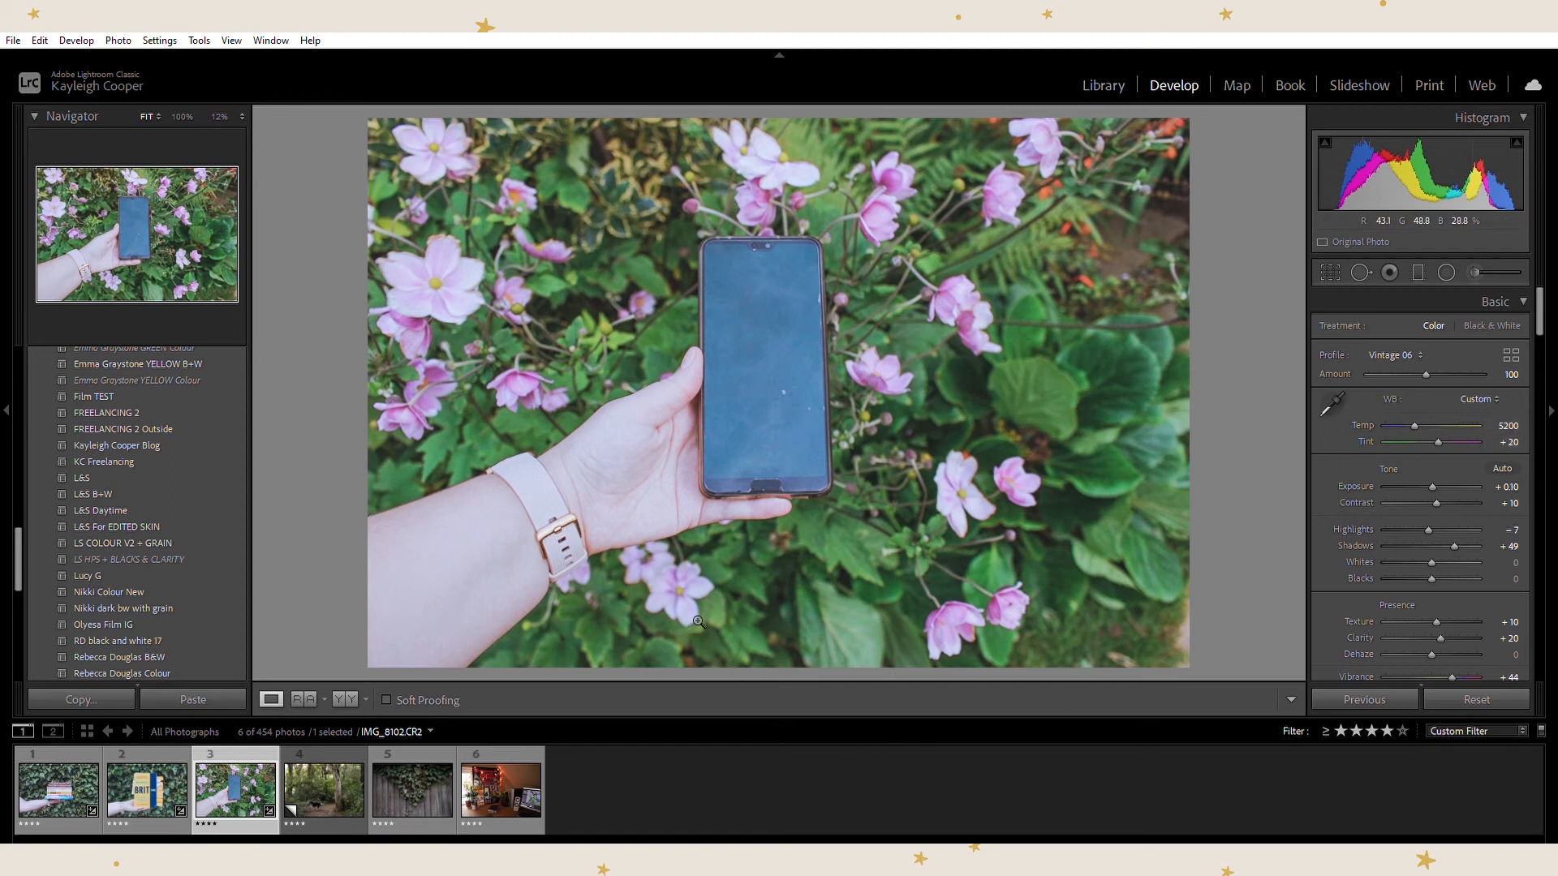
# Apply the L&S preset to the woodland dog photo and set its temperature to 4800
pyautogui.click(338, 787)
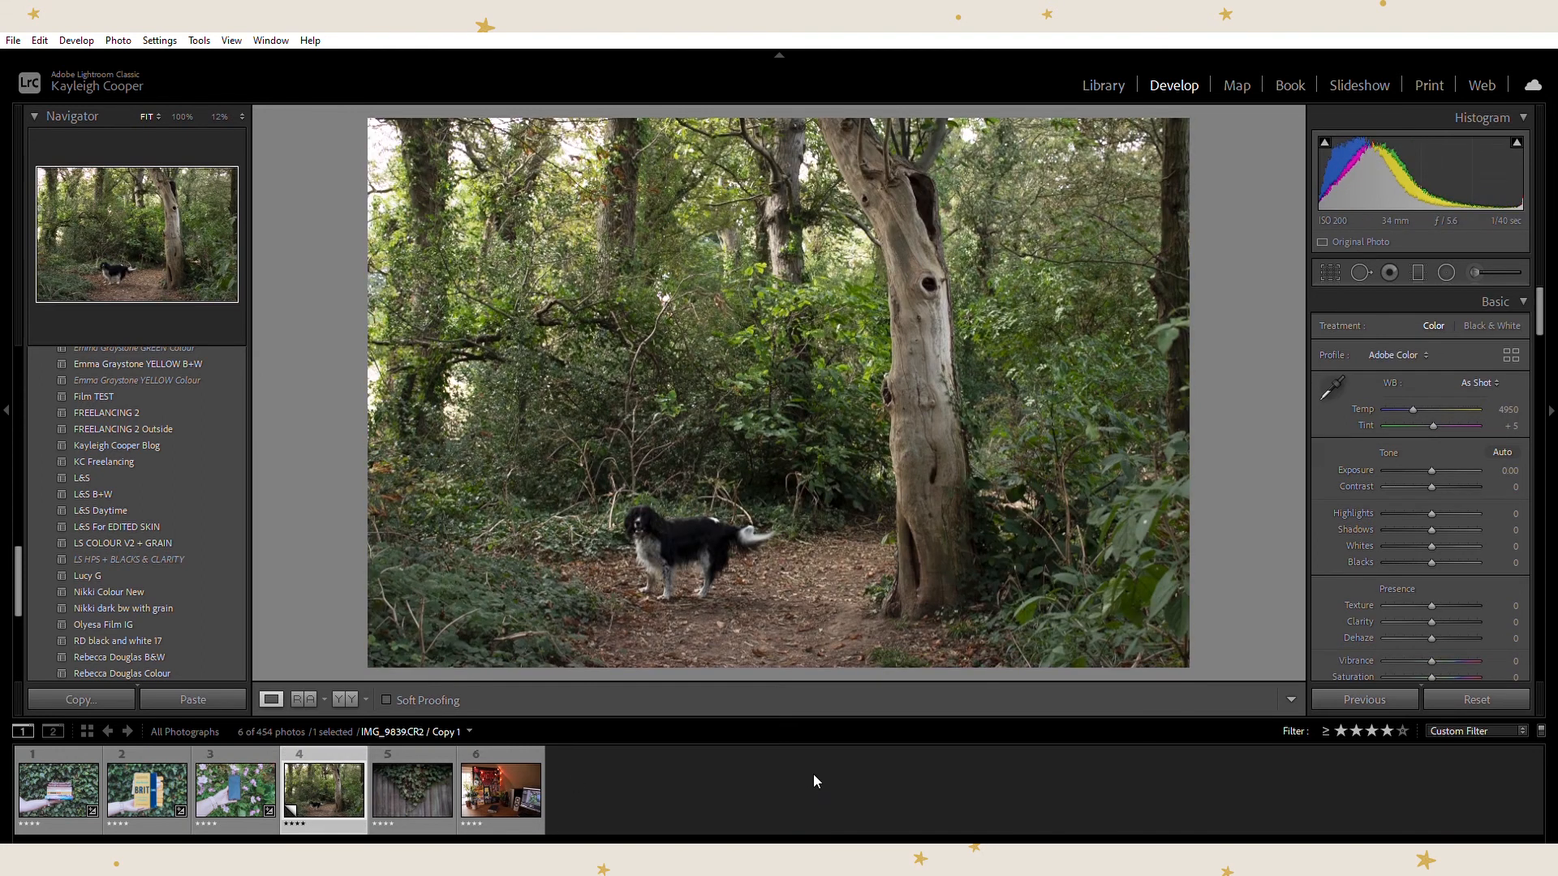
pyautogui.click(202, 469)
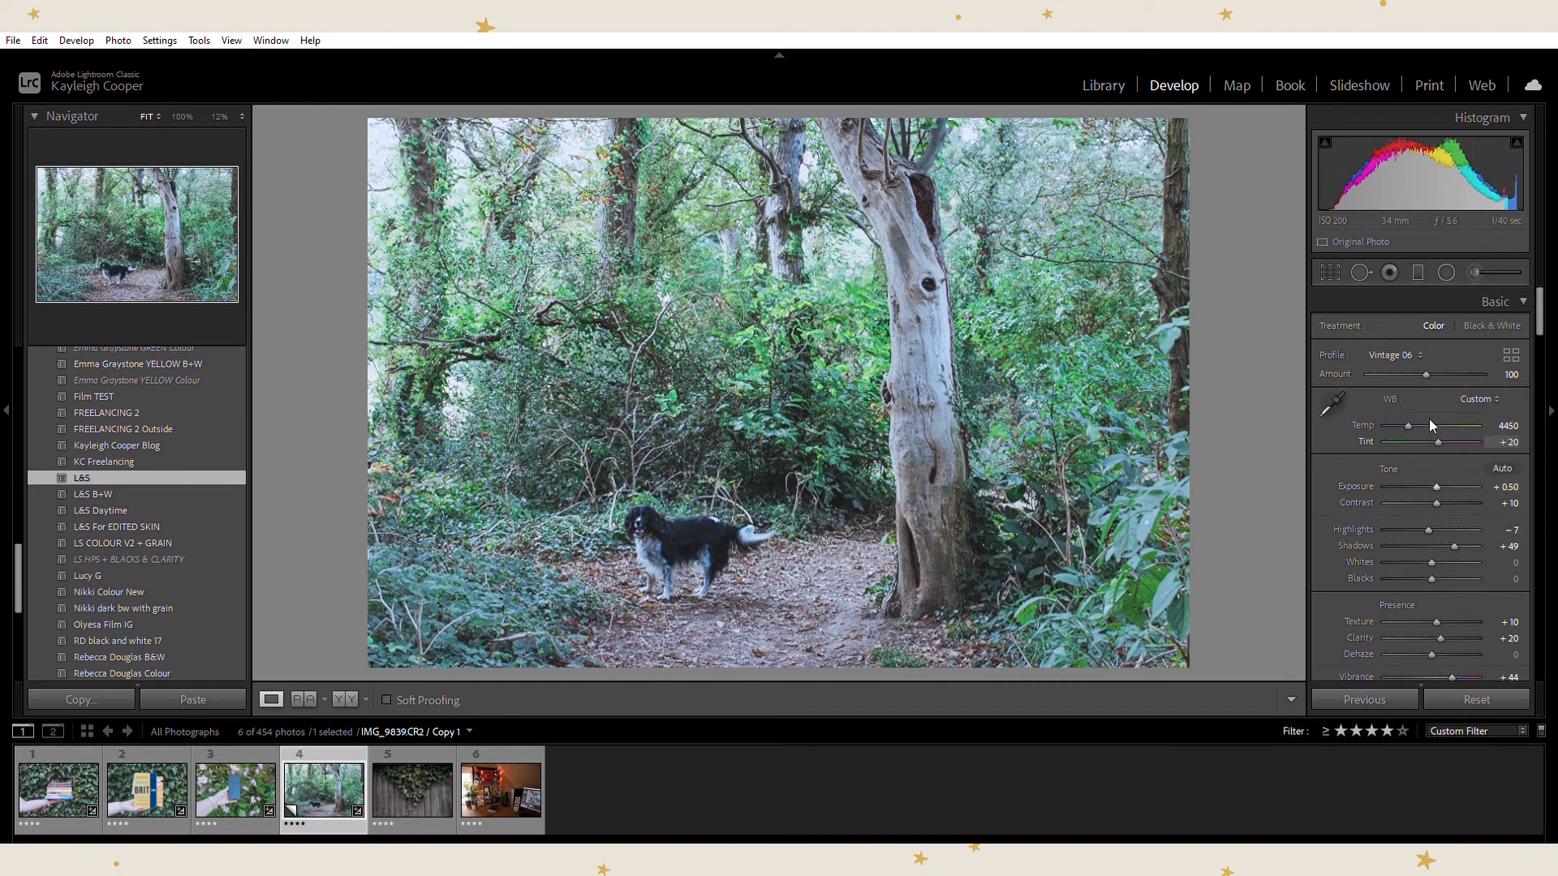
pyautogui.scroll(1, 1429, 410)
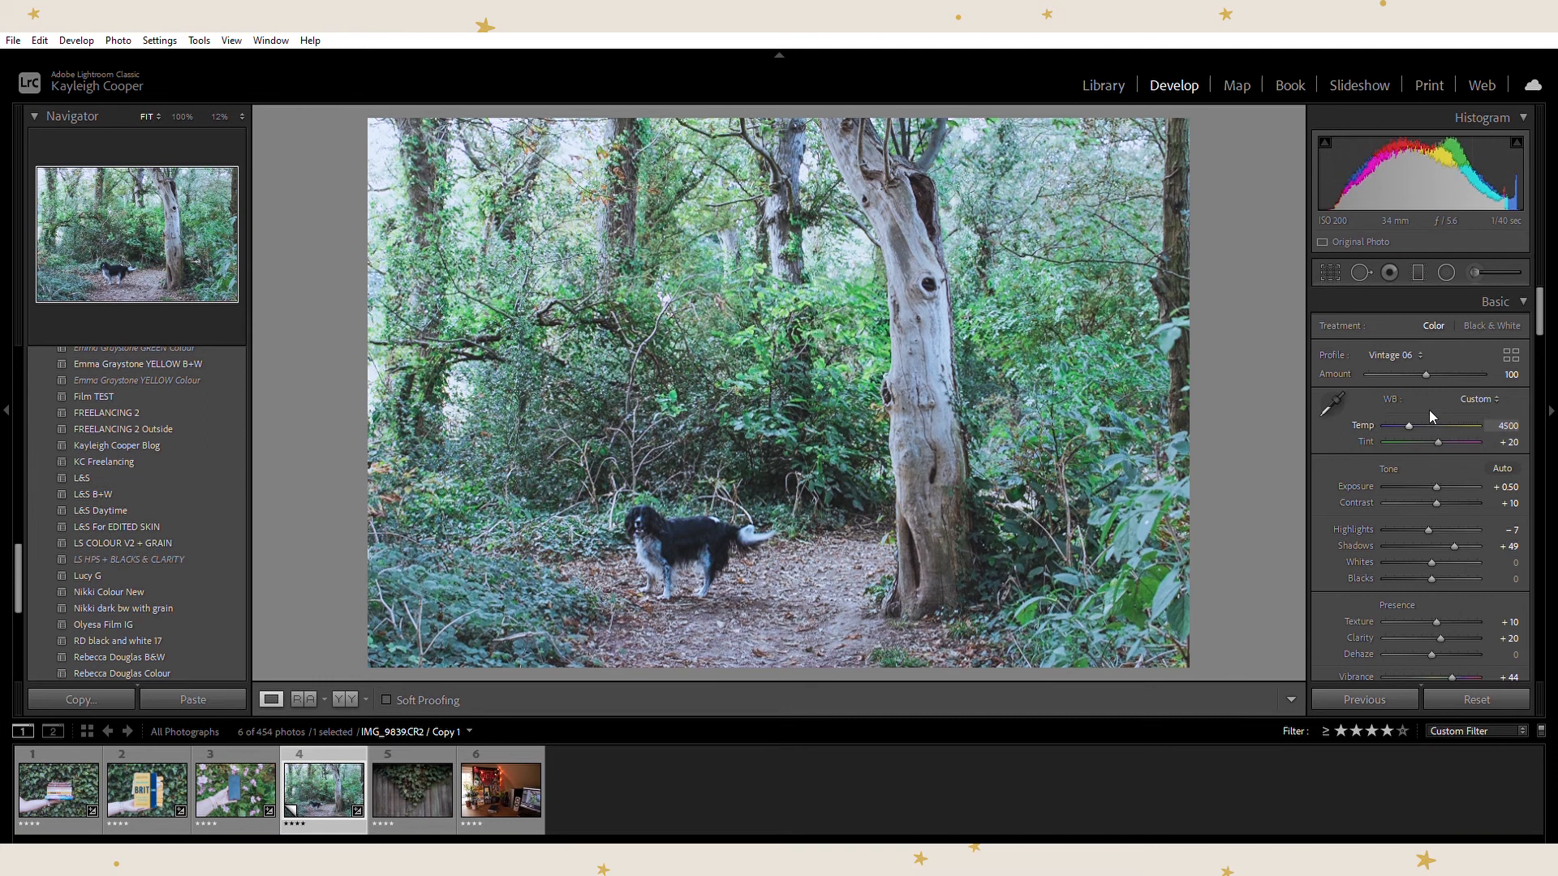
pyautogui.scroll(1, 1429, 410)
pyautogui.scroll(1, 1429, 411)
pyautogui.scroll(3, 1429, 411)
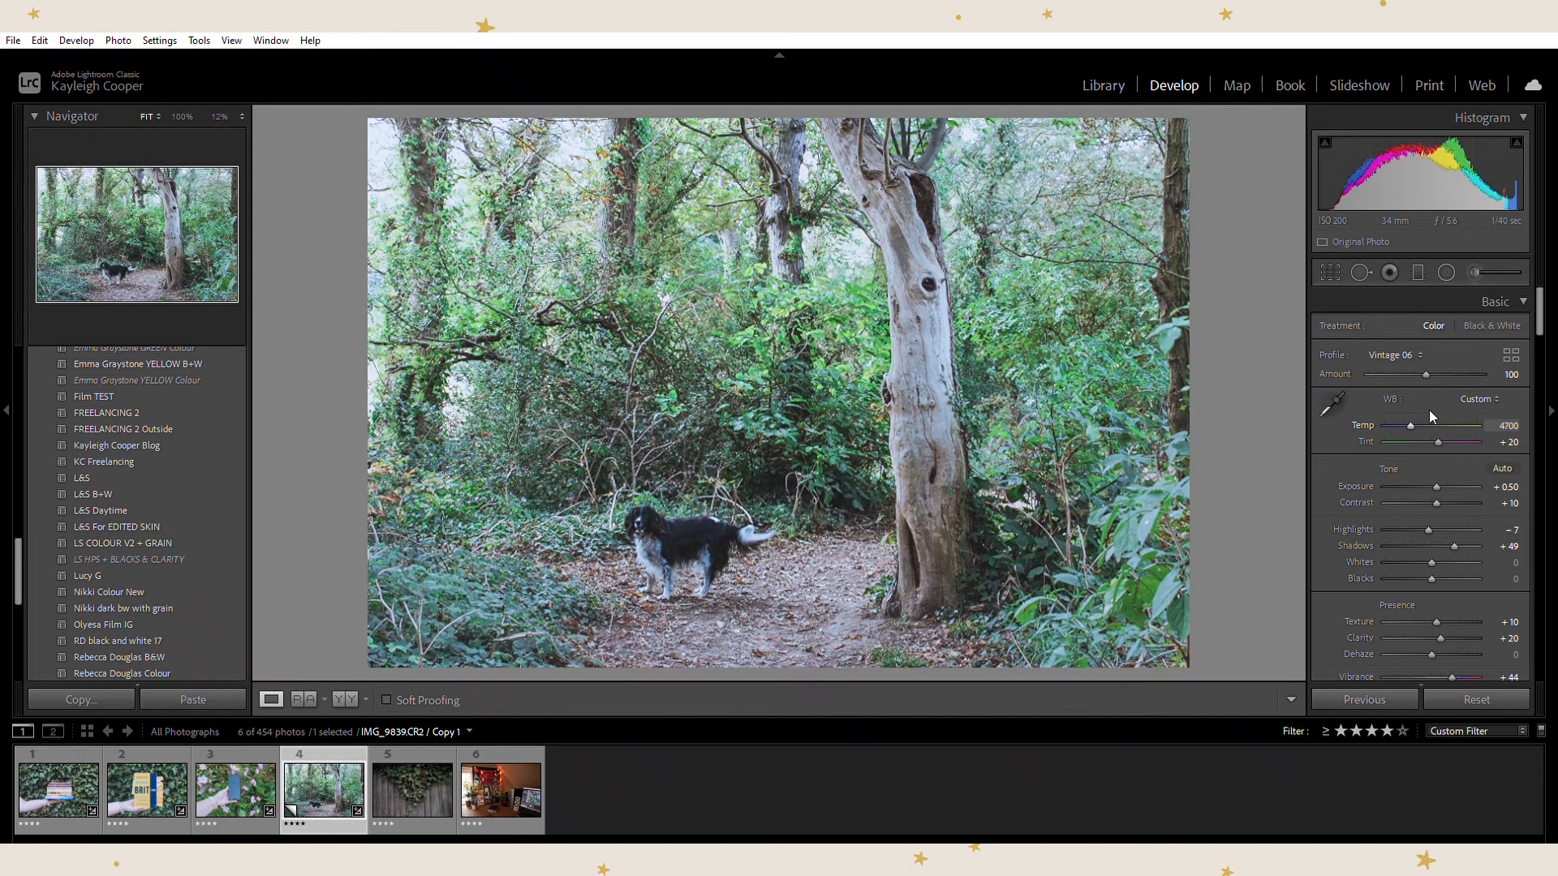
pyautogui.scroll(1, 1429, 411)
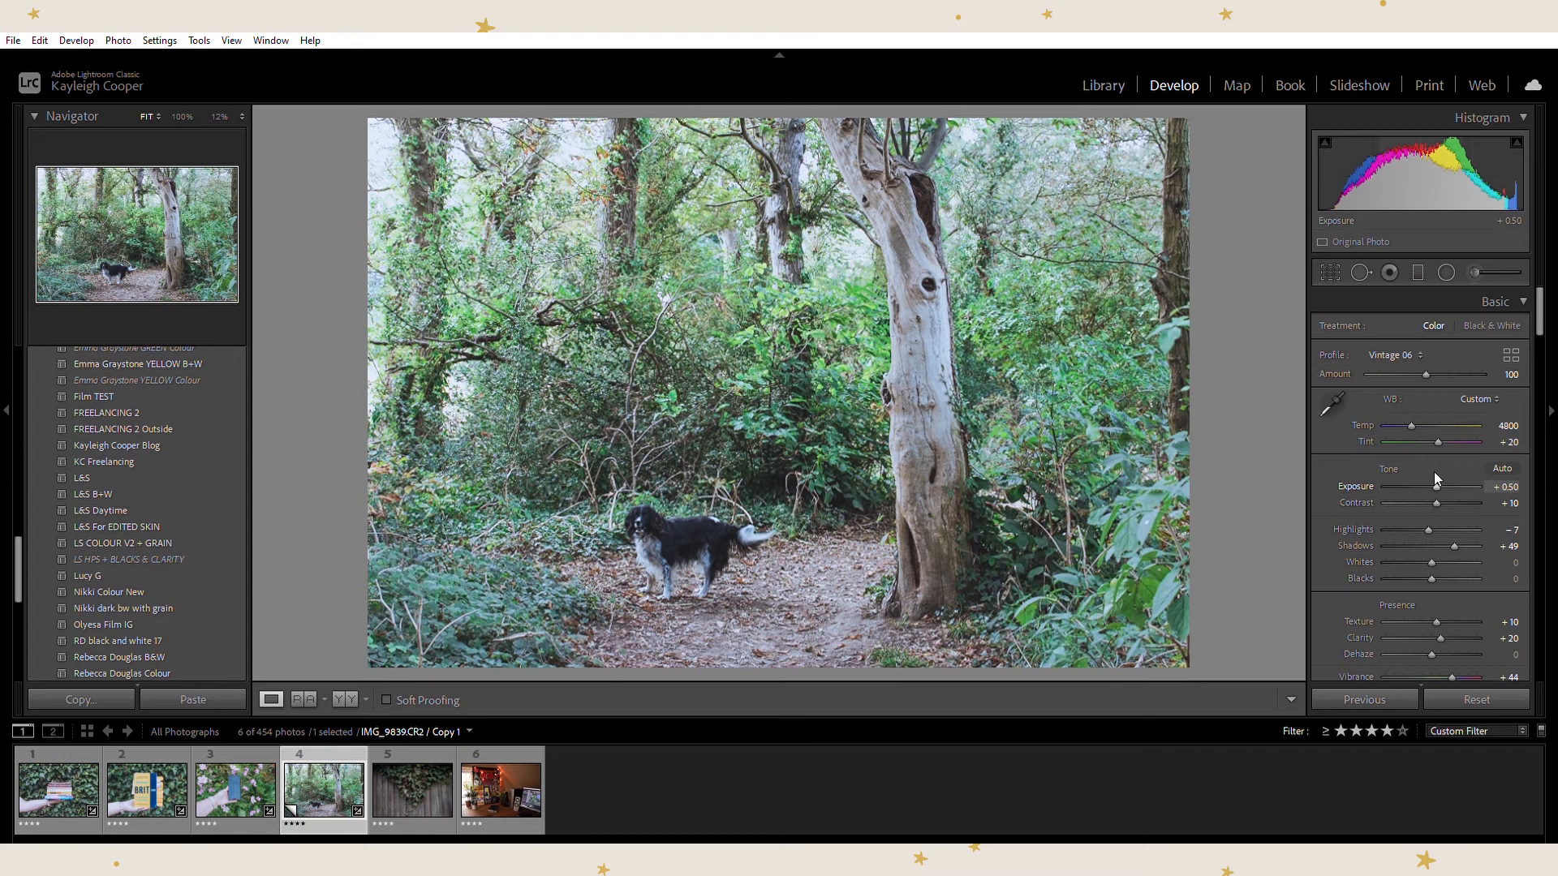
# Set the woodland dog photo's exposure to +0.10 and highlights to −46, checking the foliage up close
pyautogui.scroll(-4, 1433, 470)
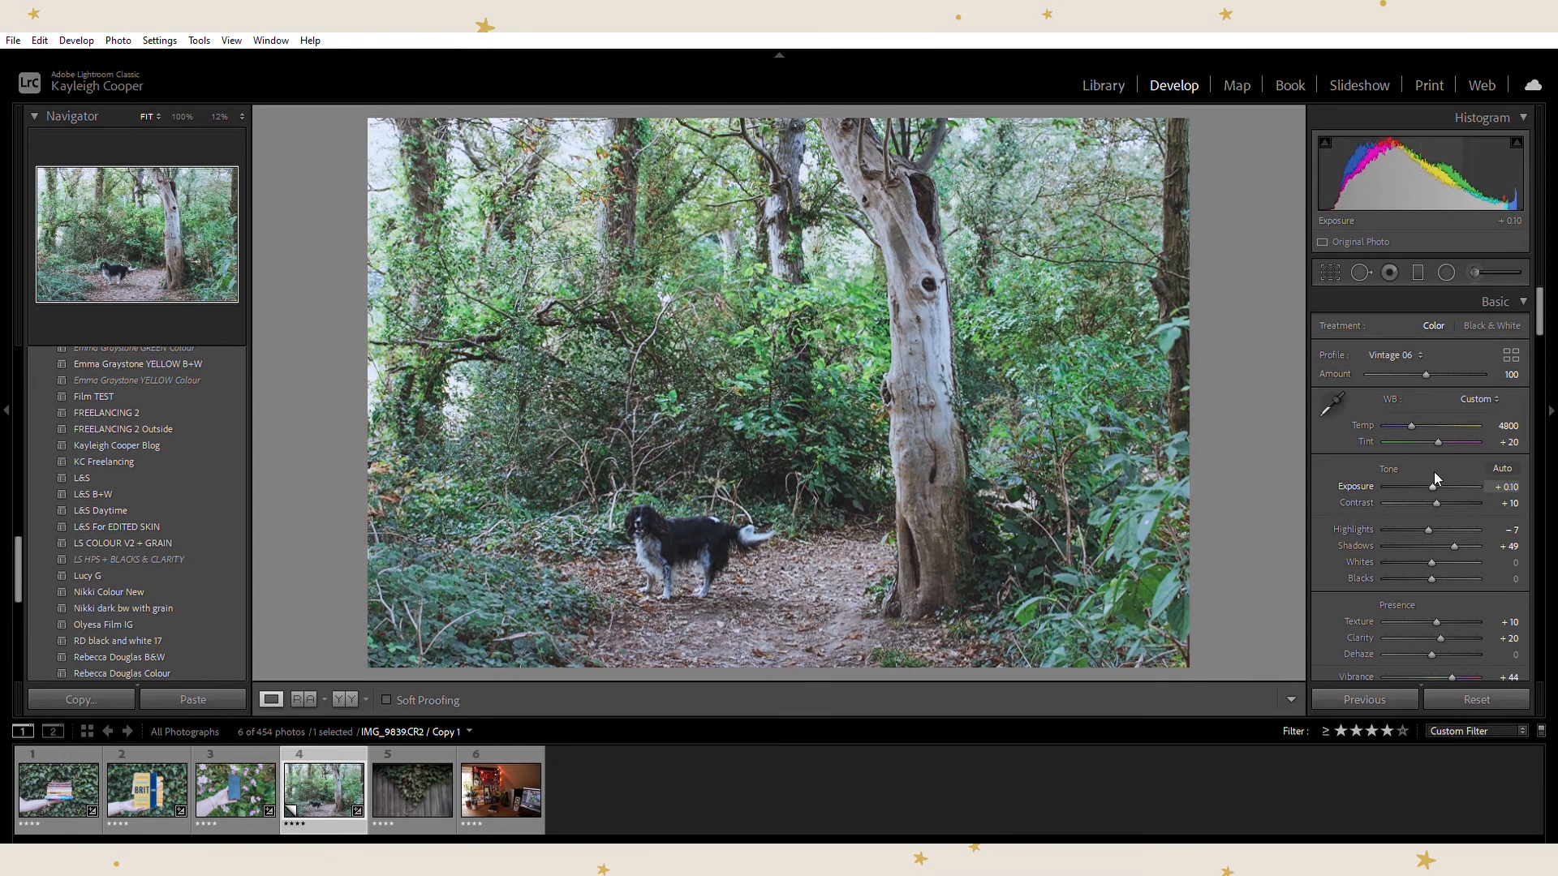
pyautogui.moveTo(1428, 514); pyautogui.dragTo(1410, 524)
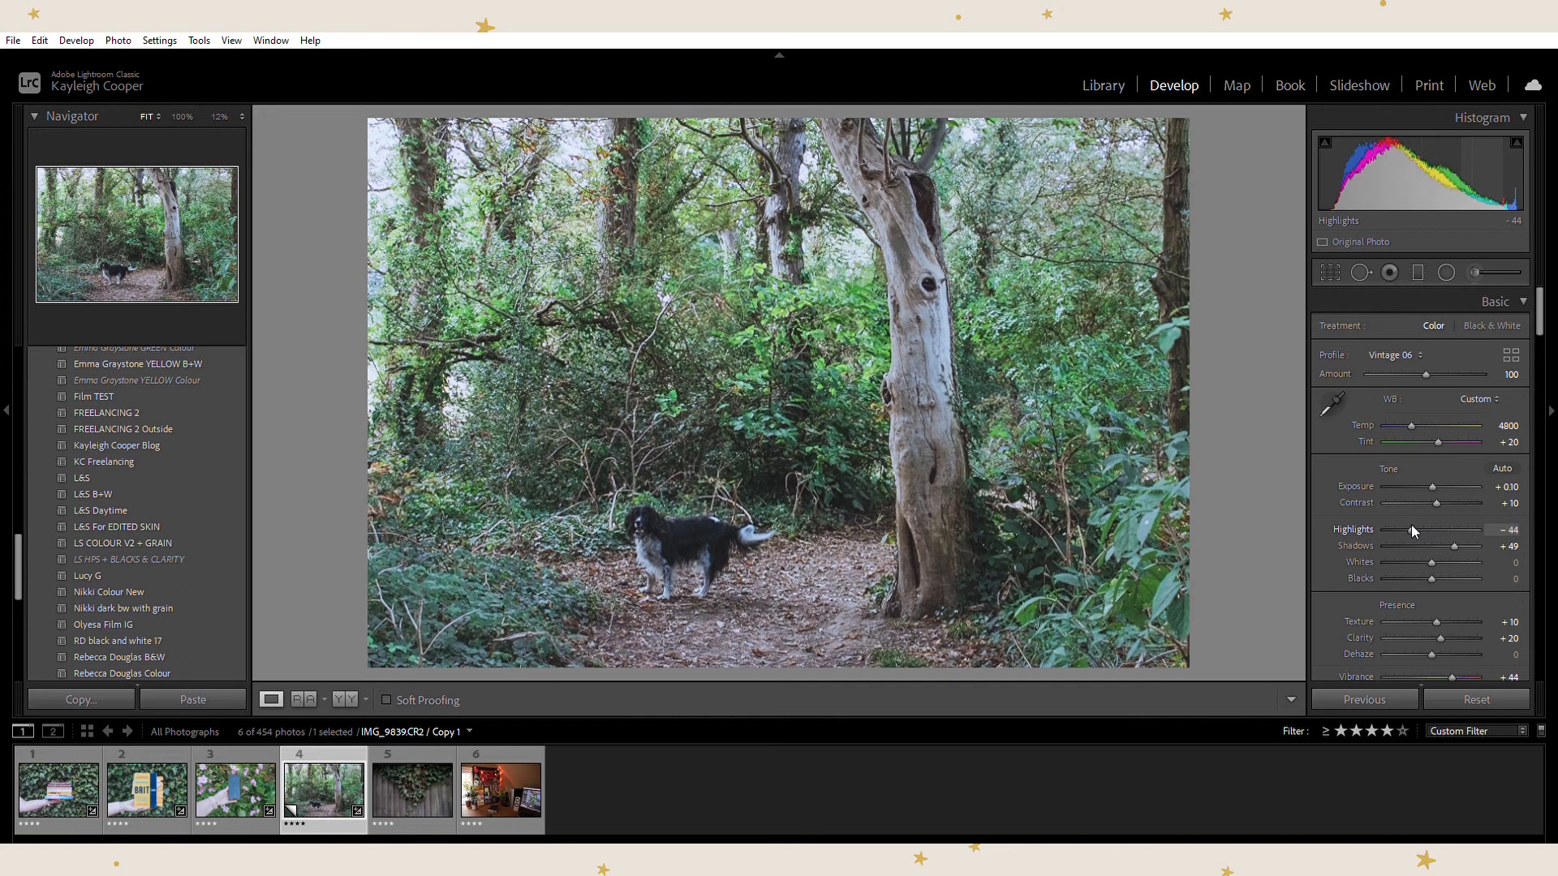
pyautogui.click(772, 442)
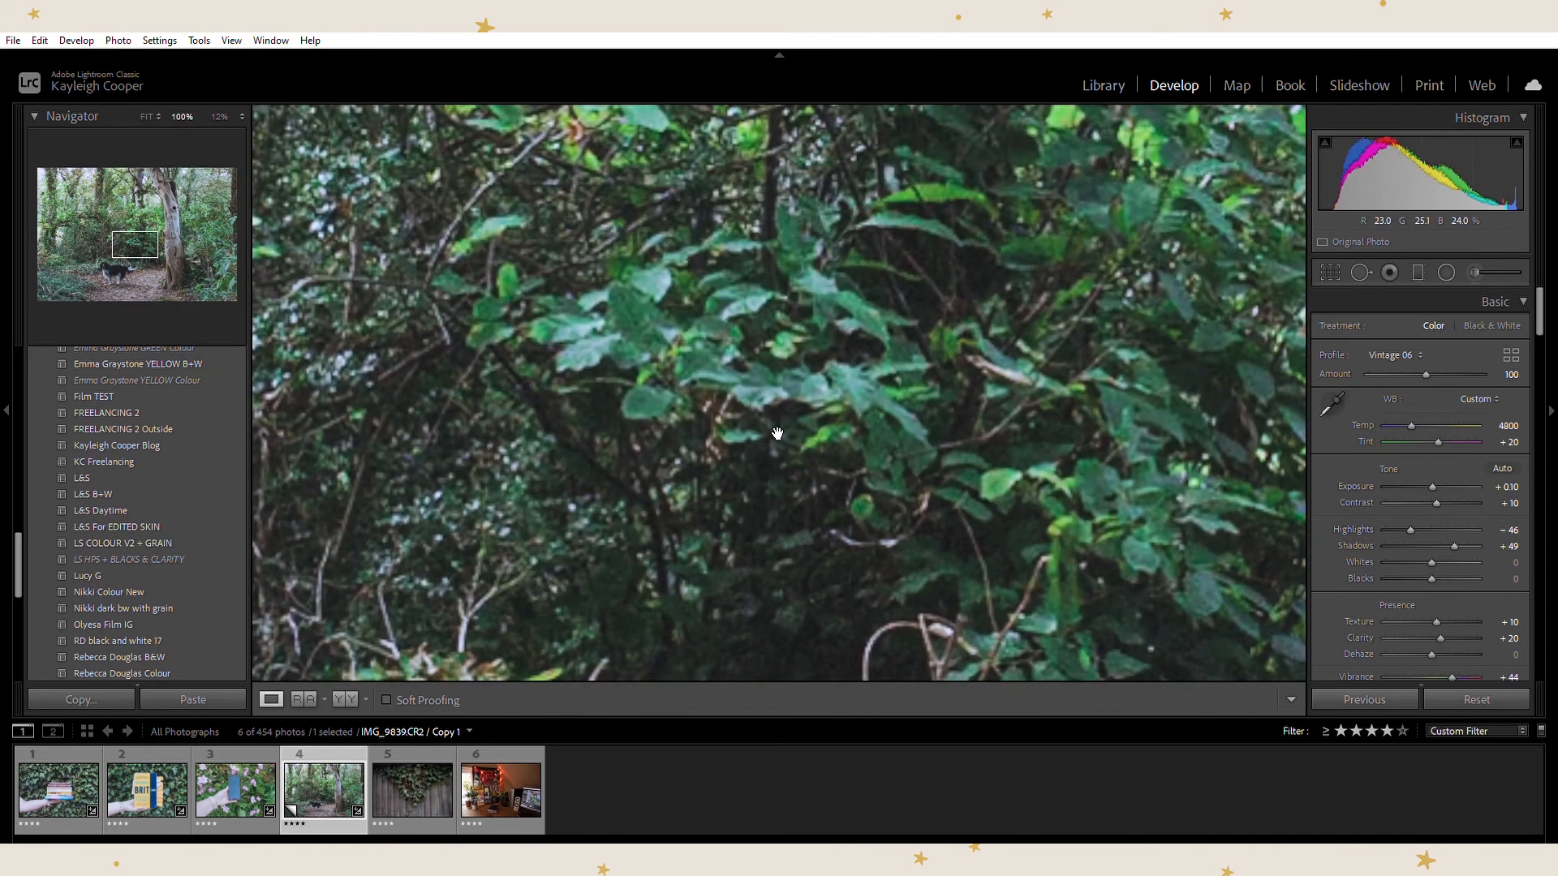
pyautogui.click(777, 433)
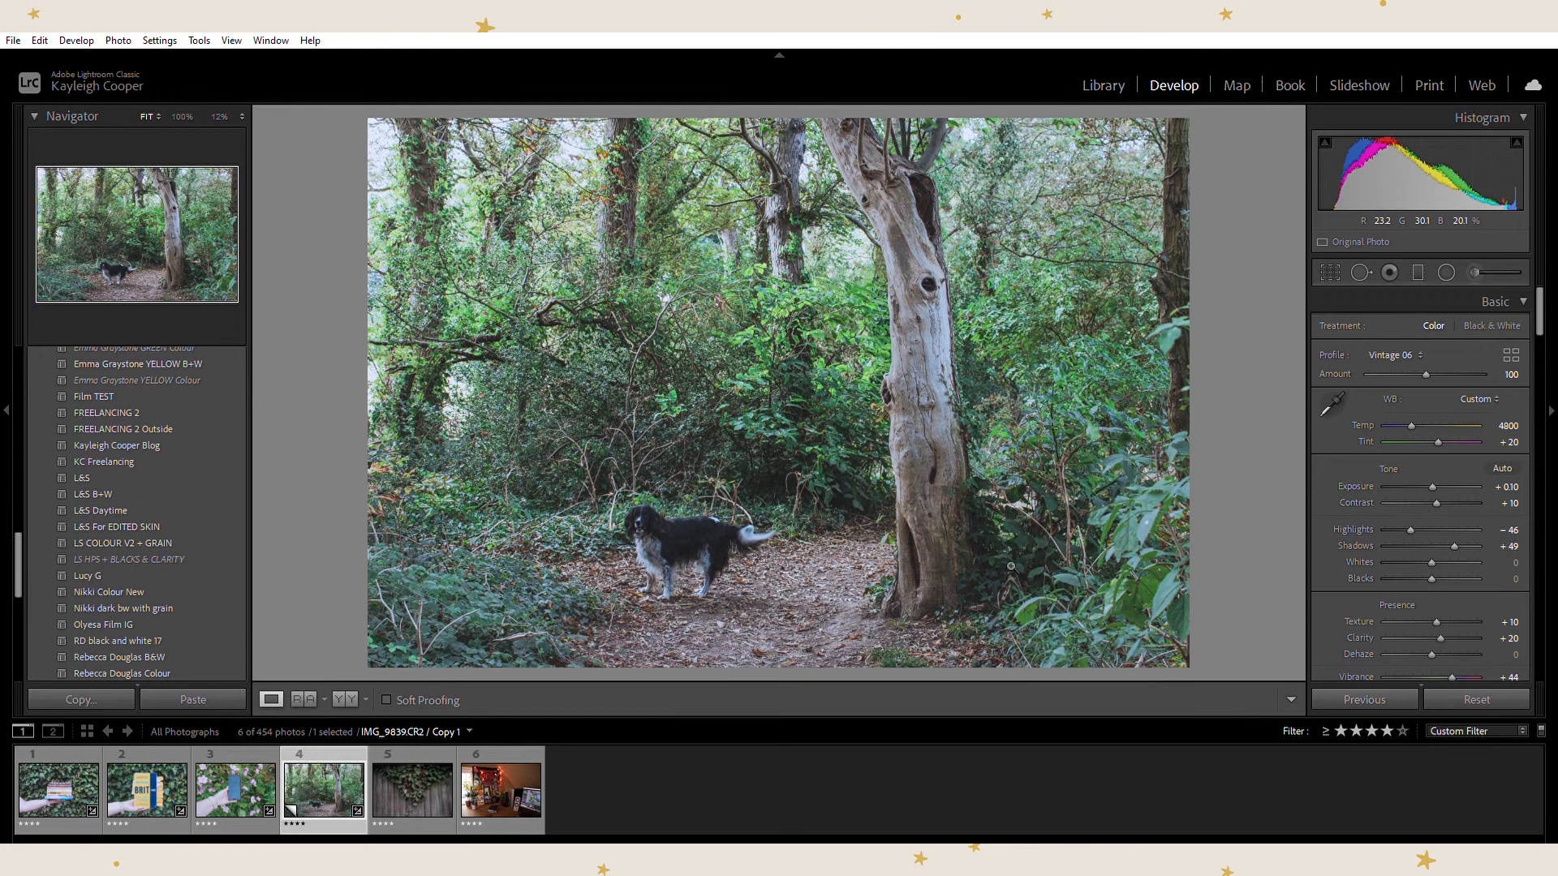
# Apply the L&S preset to the ivy fence photo and set its temperature to 5250
pyautogui.click(431, 779)
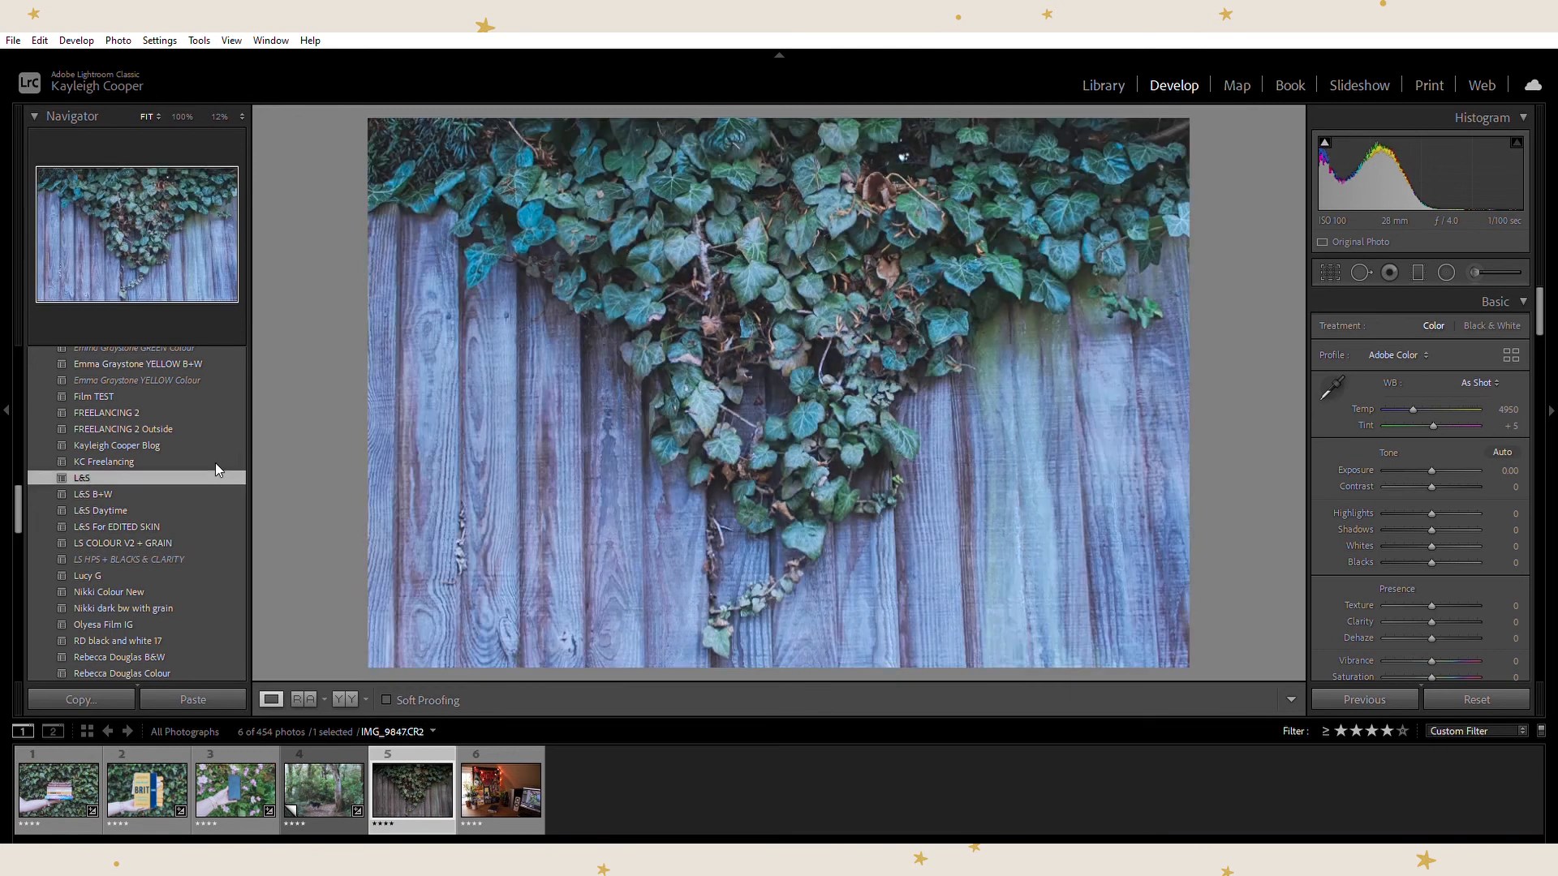
pyautogui.click(216, 475)
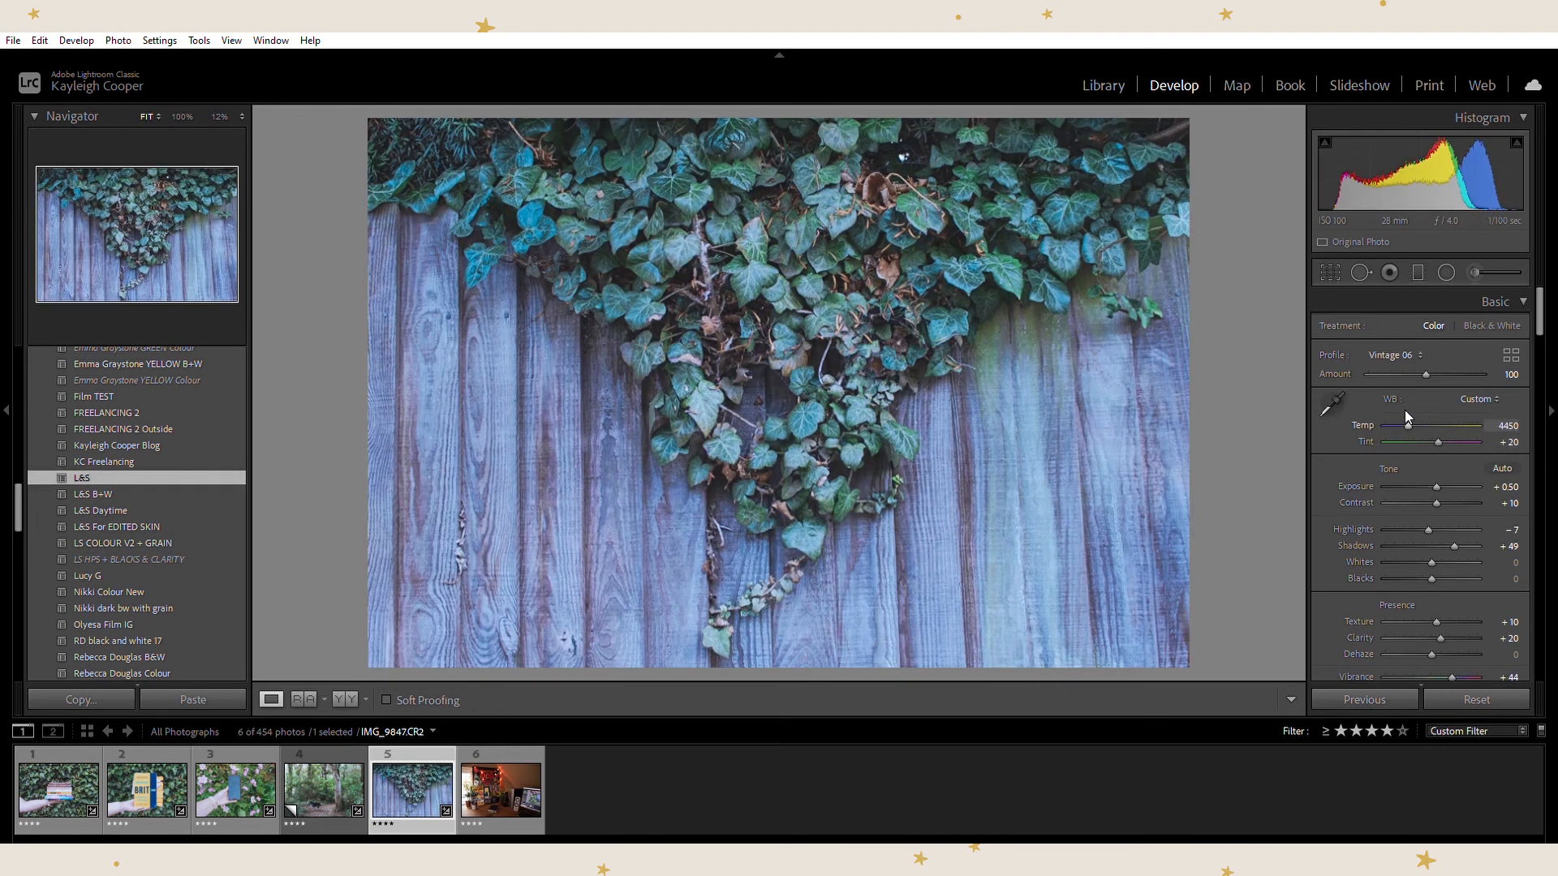
pyautogui.press('Up')
pyautogui.press('Up')
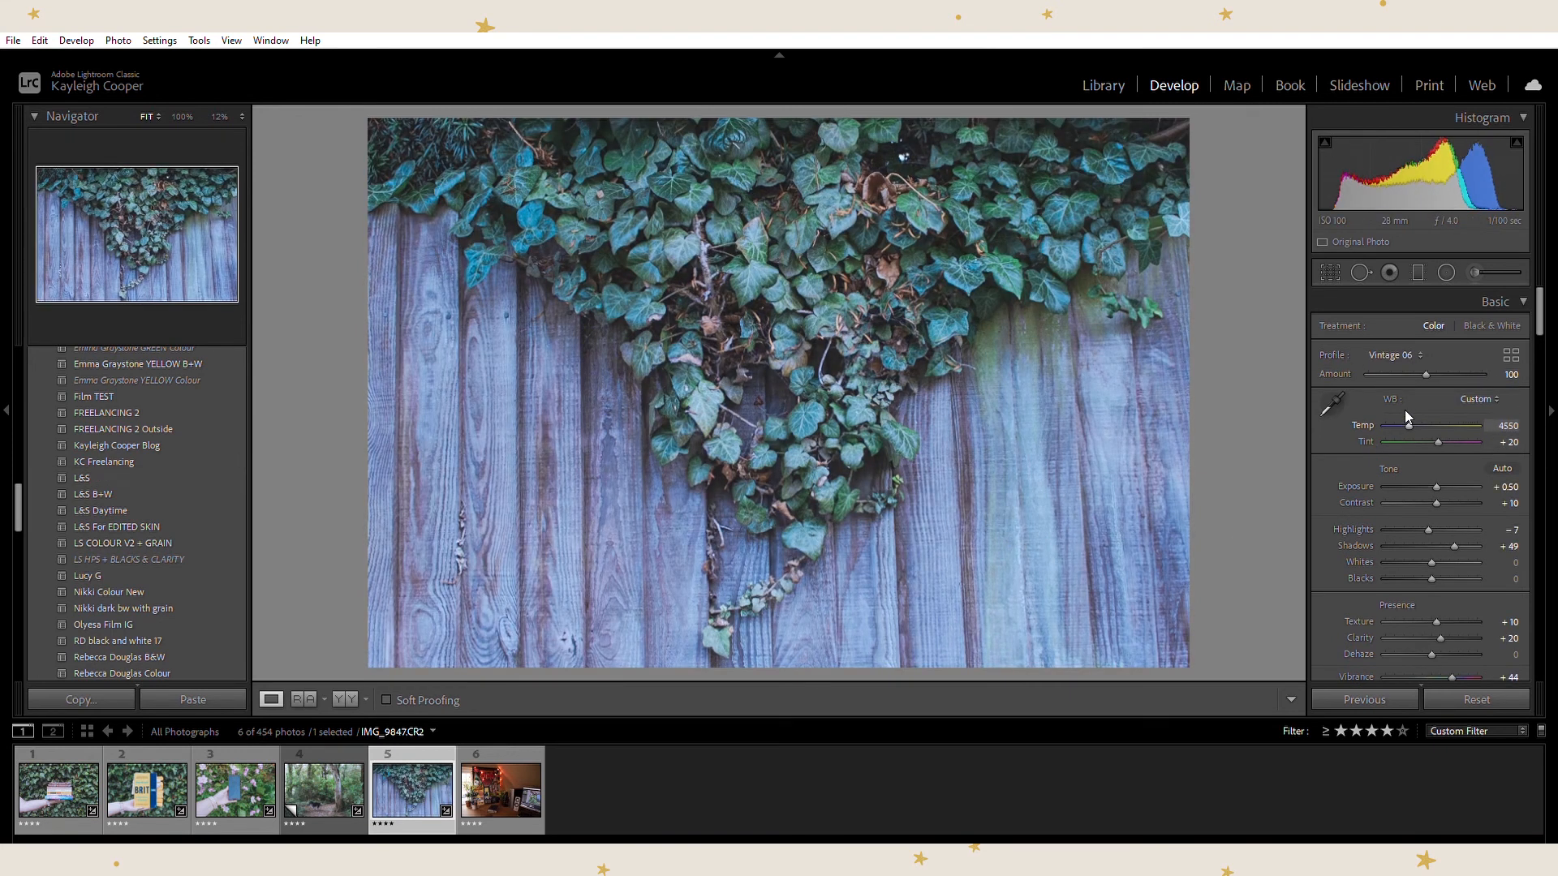
pyautogui.press('Up')
pyautogui.press('Up')
pyautogui.press('Up')
pyautogui.press('Up')
pyautogui.press('Up')
pyautogui.press('Up')
pyautogui.press('Up')
pyautogui.press('Up')
pyautogui.press('Up')
pyautogui.press('Up')
pyautogui.press('Up')
pyautogui.press('Up')
pyautogui.press('Up')
pyautogui.press('Up')
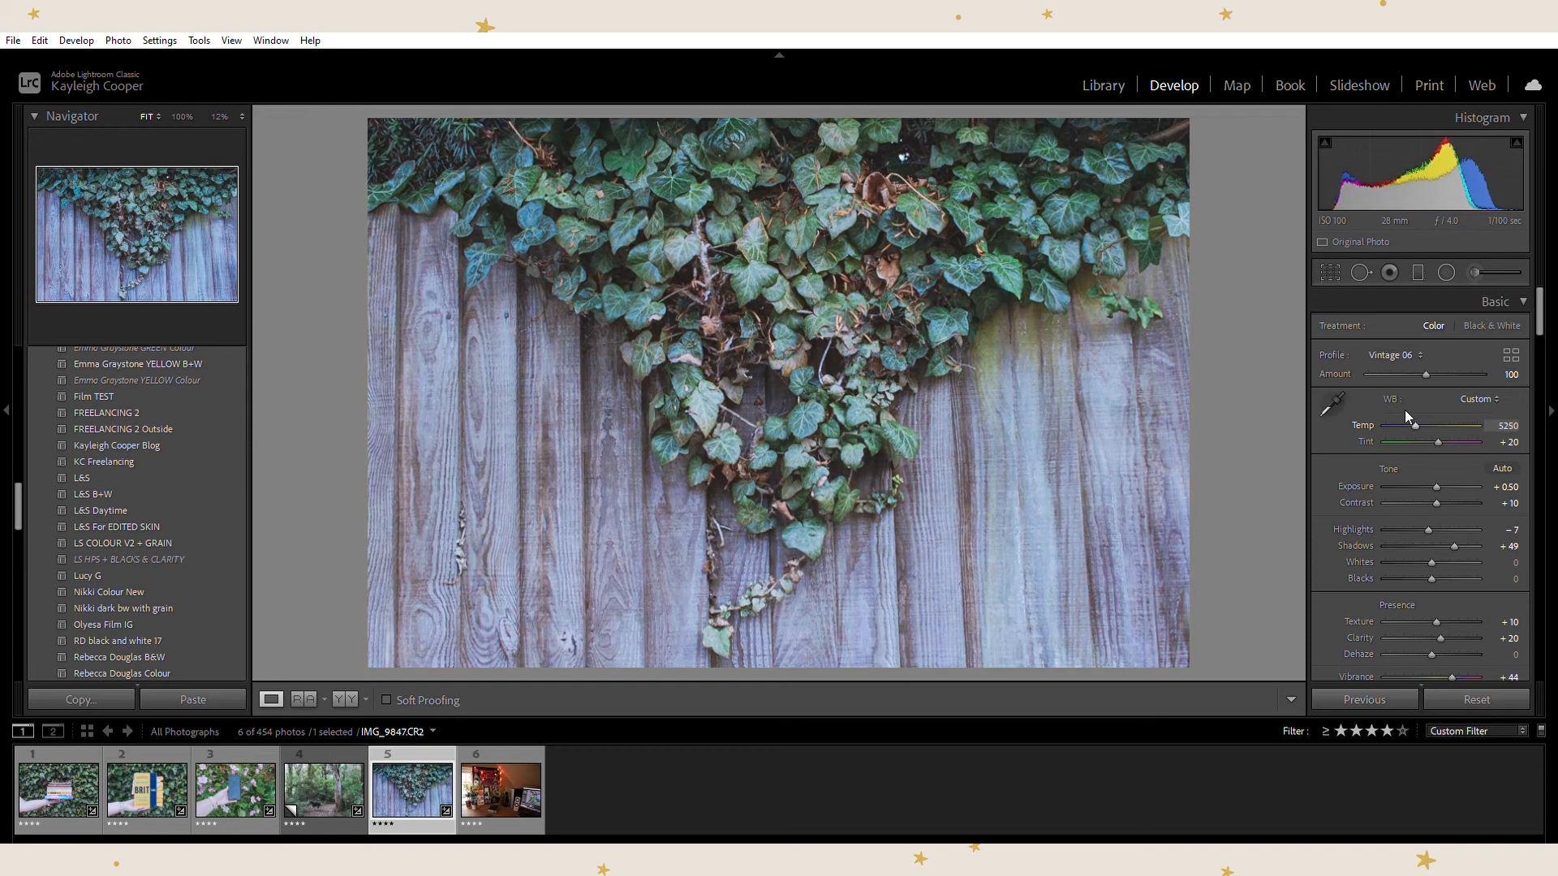
# Reduce the magenta cast of the ivy fence photo by setting its tint to +10
pyautogui.press('Down')
pyautogui.press('Down')
pyautogui.press('Down')
pyautogui.press('Down')
pyautogui.press('Down')
pyautogui.press('Down')
pyautogui.press('Down')
pyautogui.press('Down')
pyautogui.press('Down')
pyautogui.press('Down')
pyautogui.press('Down')
pyautogui.press('Down')
pyautogui.press('Down')
pyautogui.press('Down')
pyautogui.press('Down')
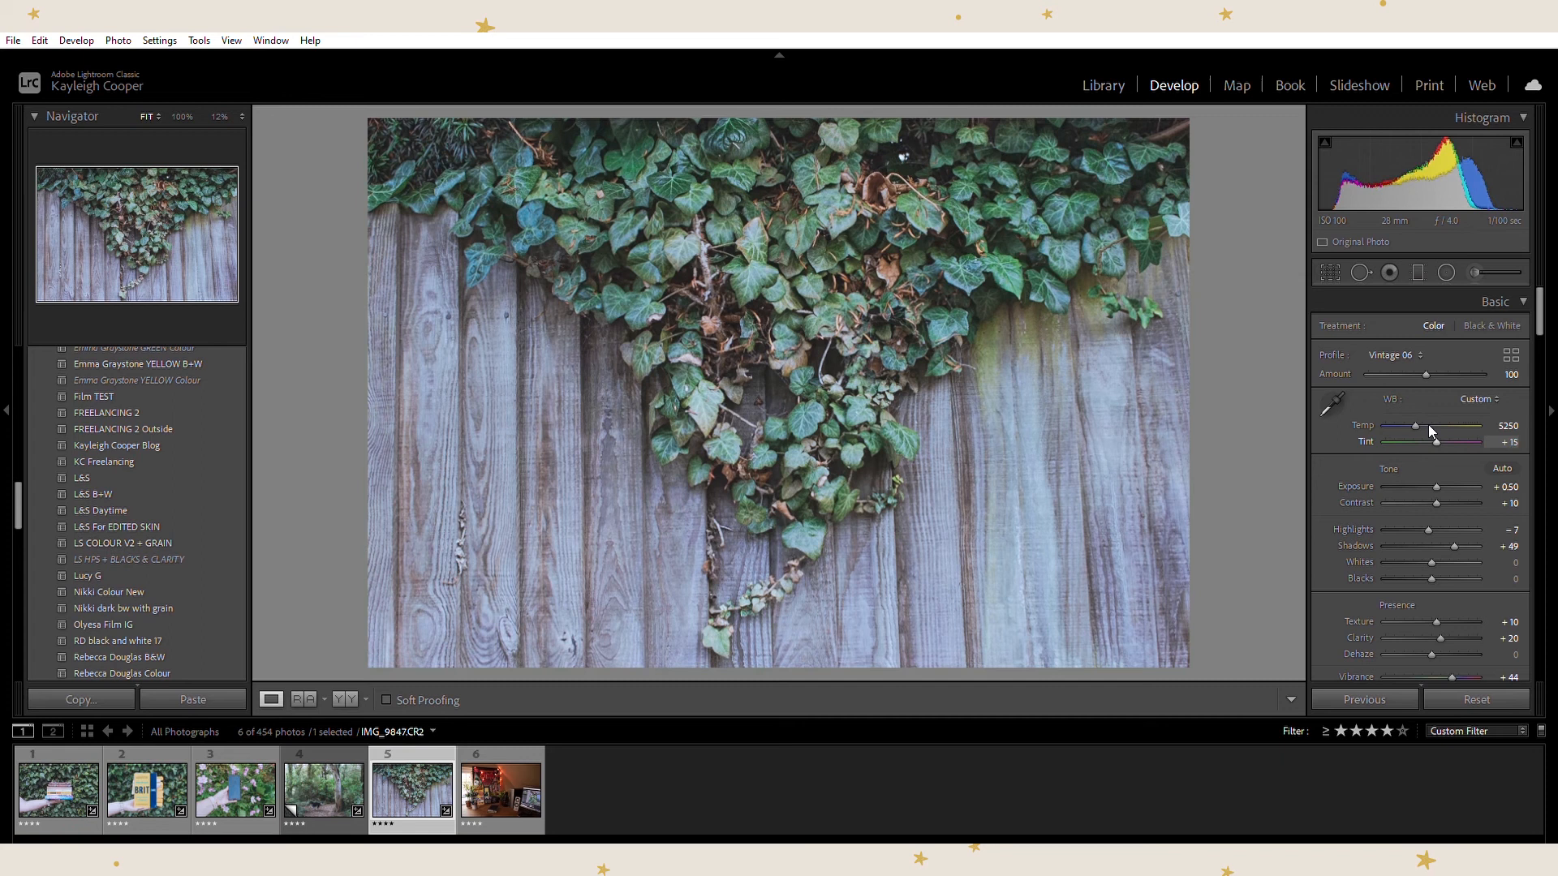
pyautogui.press('Up')
pyautogui.press('Up')
pyautogui.press('Up')
pyautogui.press('Up')
pyautogui.press('Up')
# Lower the ivy fence photo's highlights to −28
pyautogui.moveTo(1428, 520); pyautogui.dragTo(1418, 520)
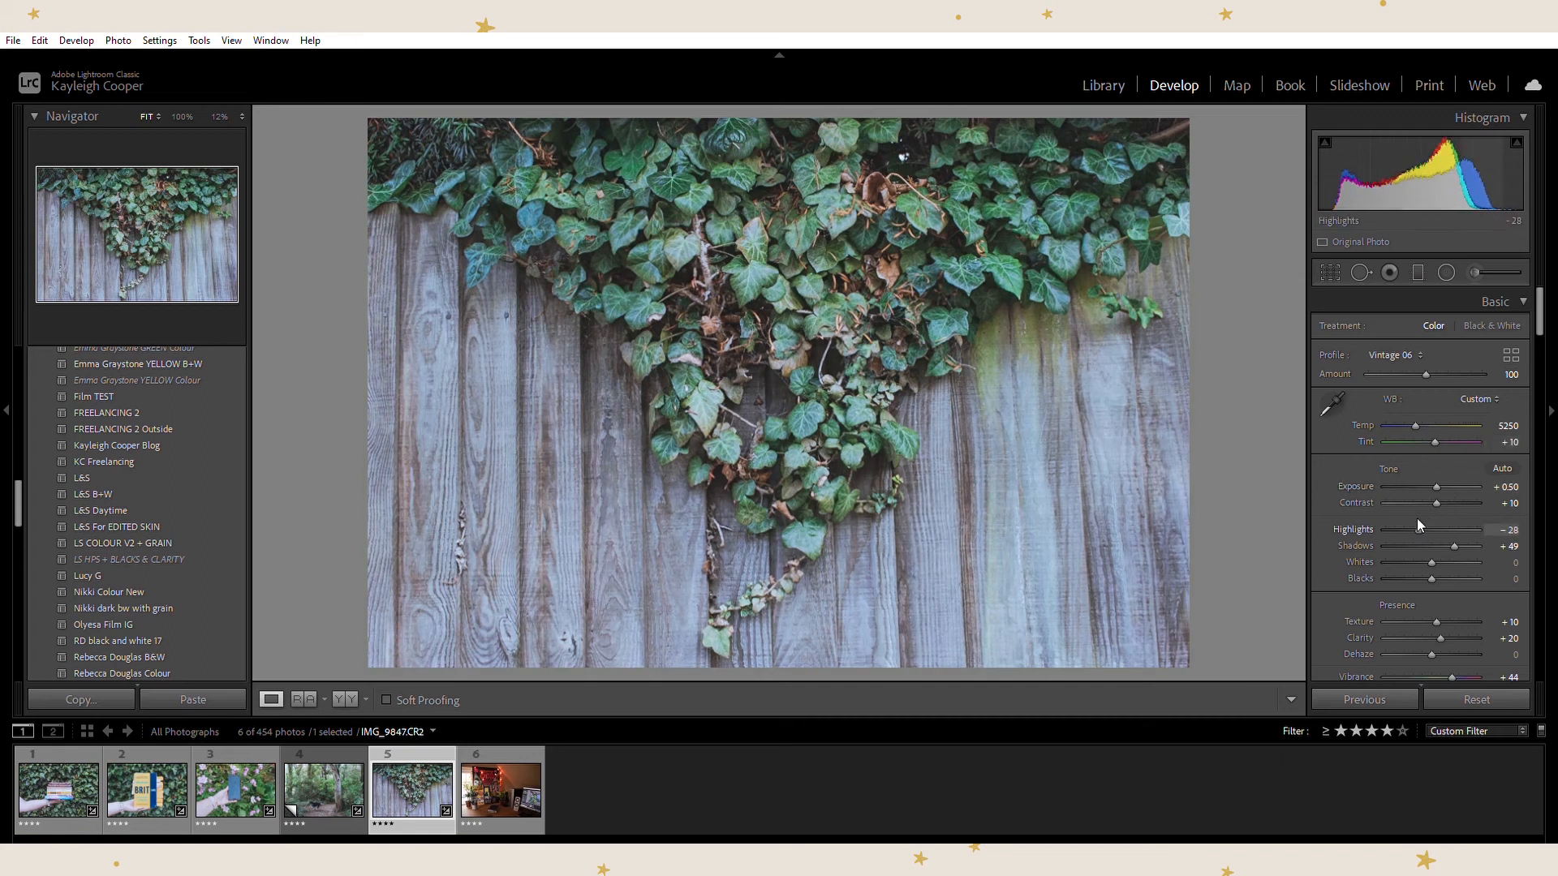
pyautogui.scroll(-10, 1362, 477)
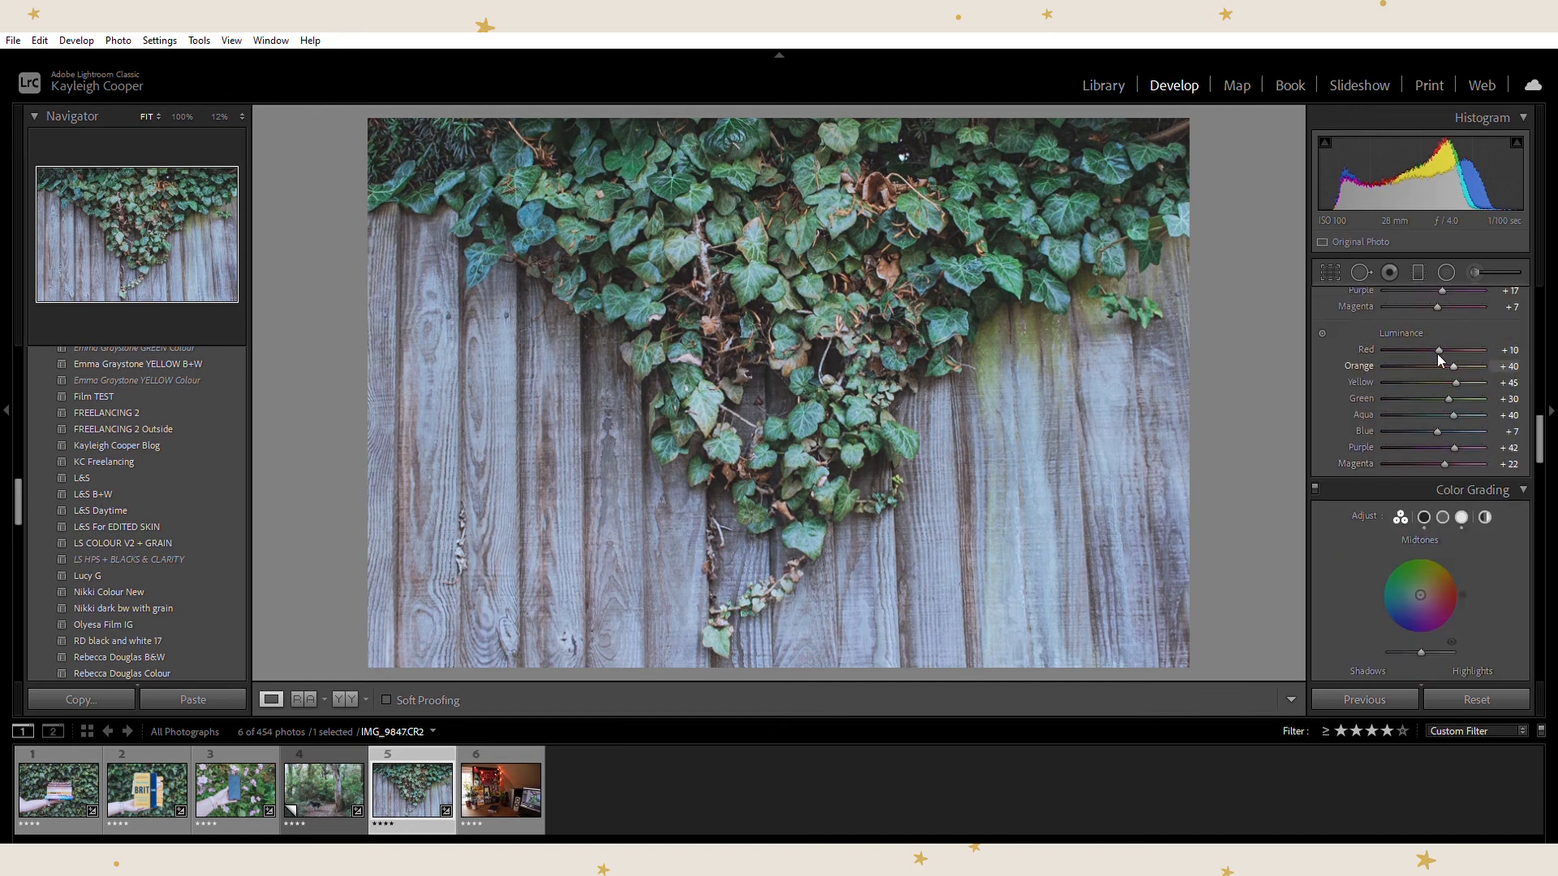
pyautogui.scroll(10, 1330, 381)
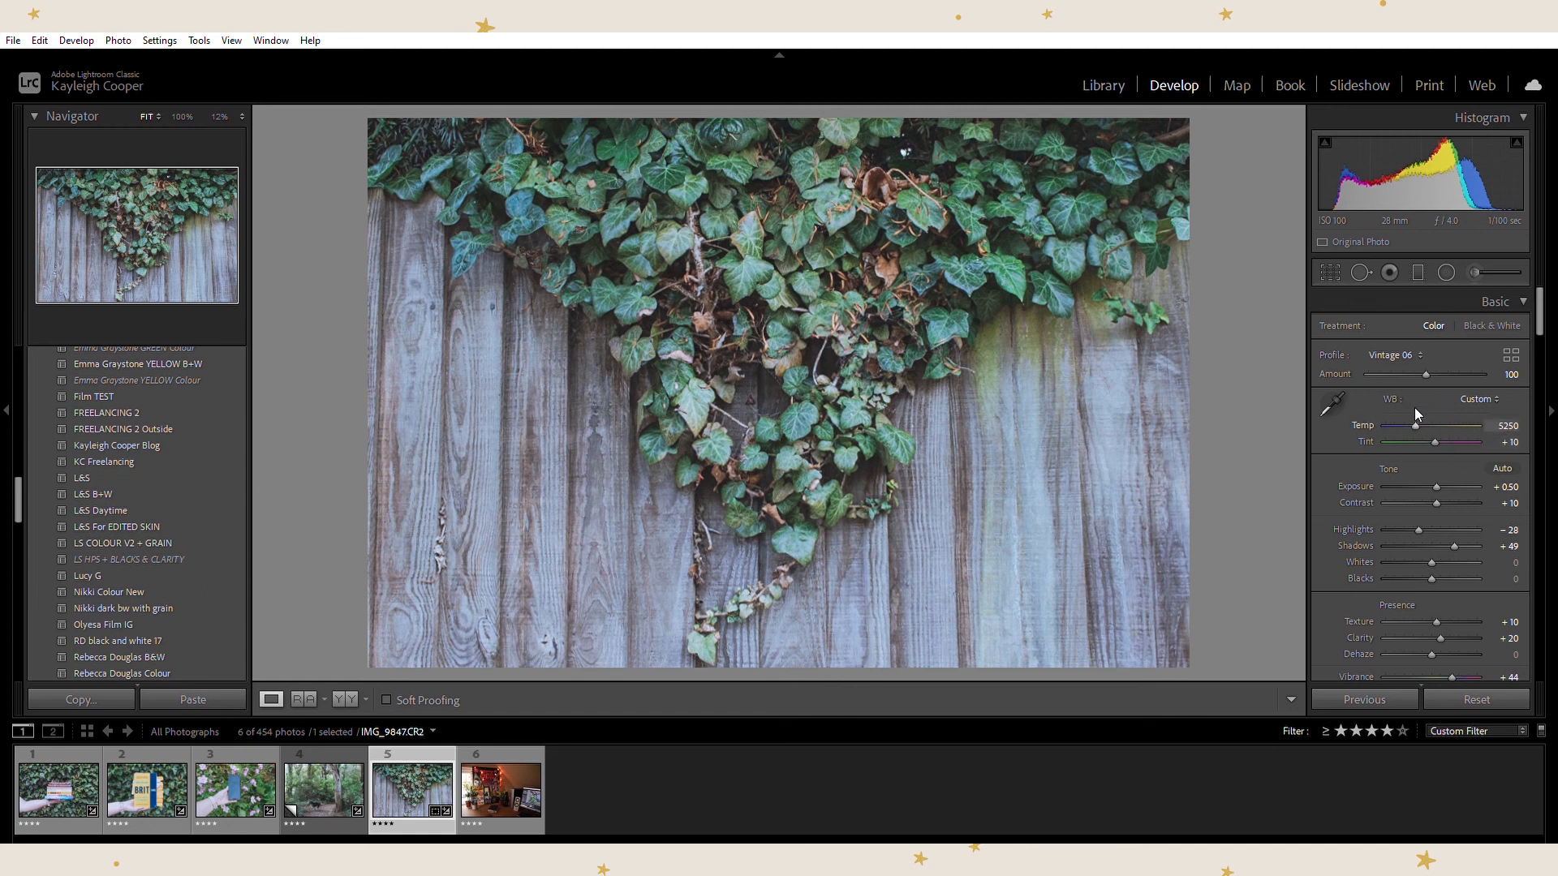
# Open the desk photo with the Batman poster and apply the L&S preset to it
pyautogui.scroll(-1, 1415, 409)
pyautogui.click(498, 776)
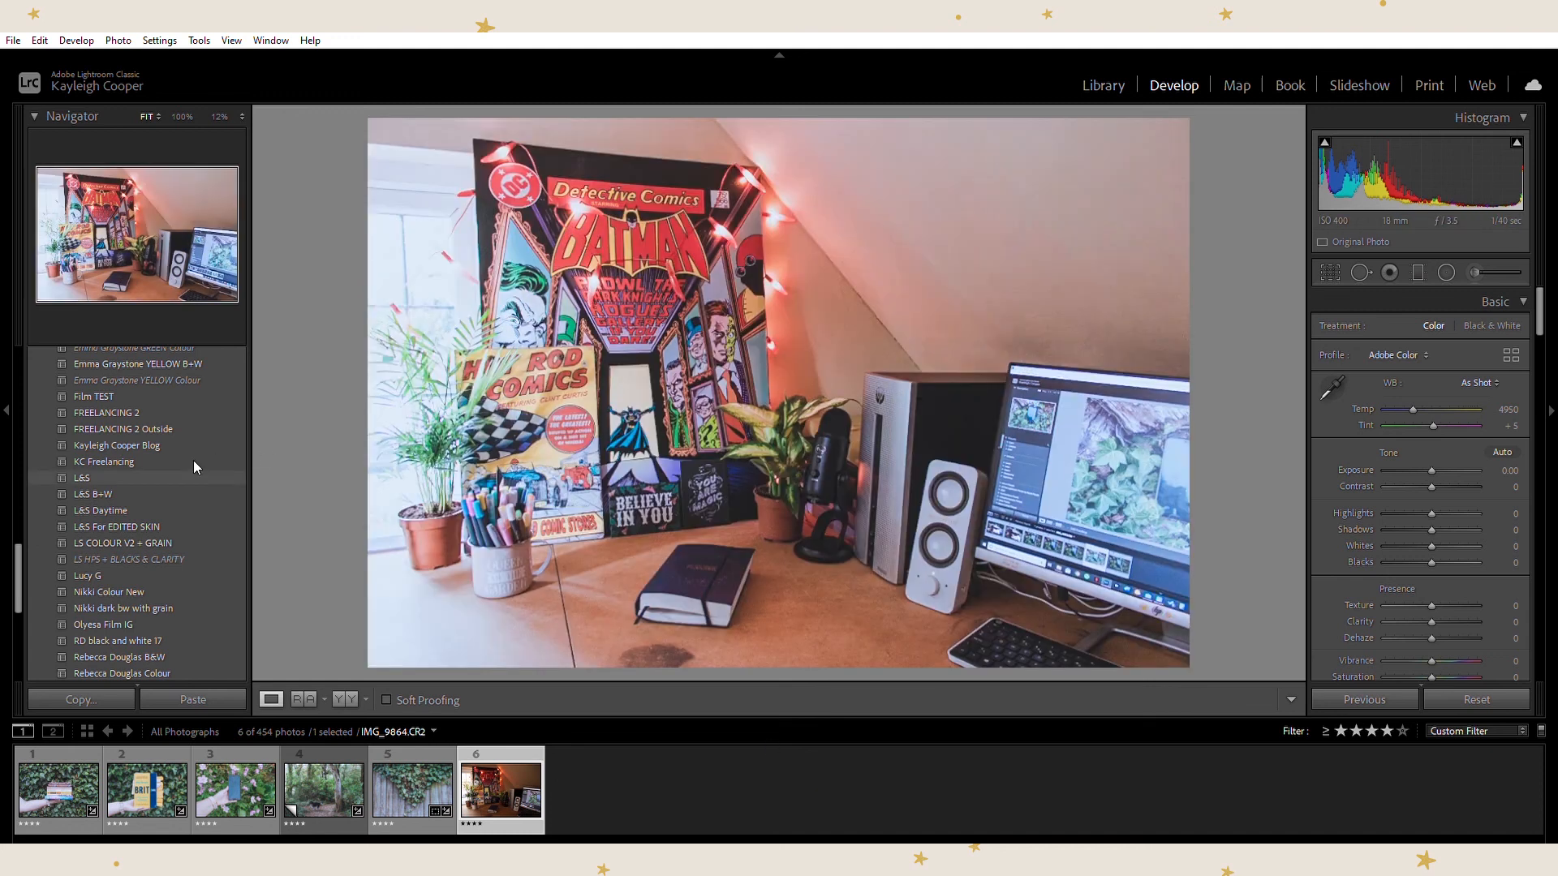
pyautogui.click(193, 461)
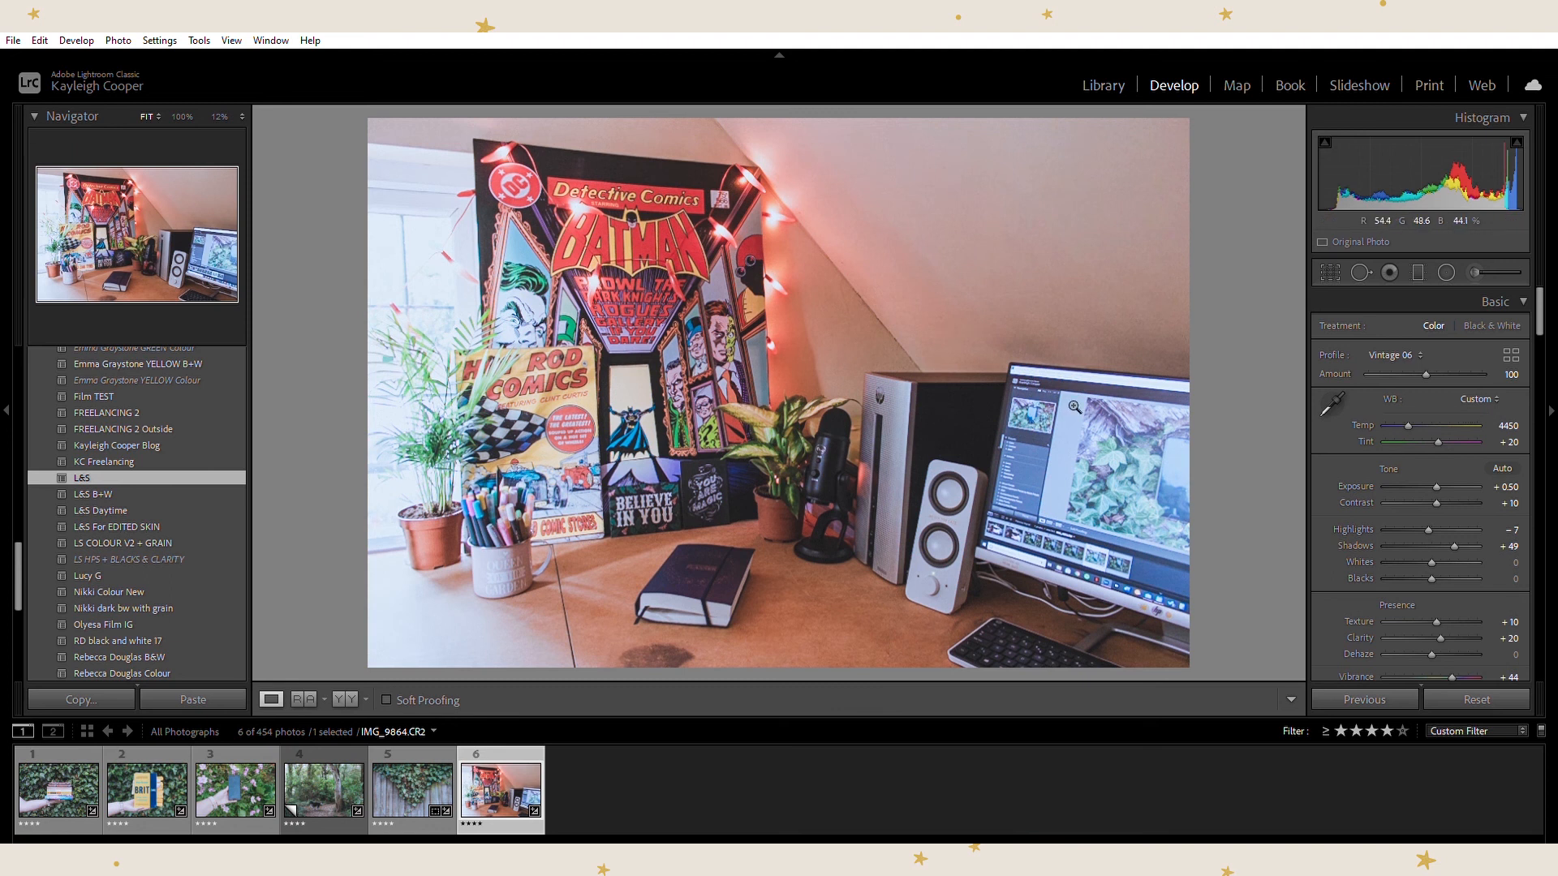
# Set the desk photo's exposure to +0.10 and lower its highlights to −81
pyautogui.doubleClick(1435, 469)
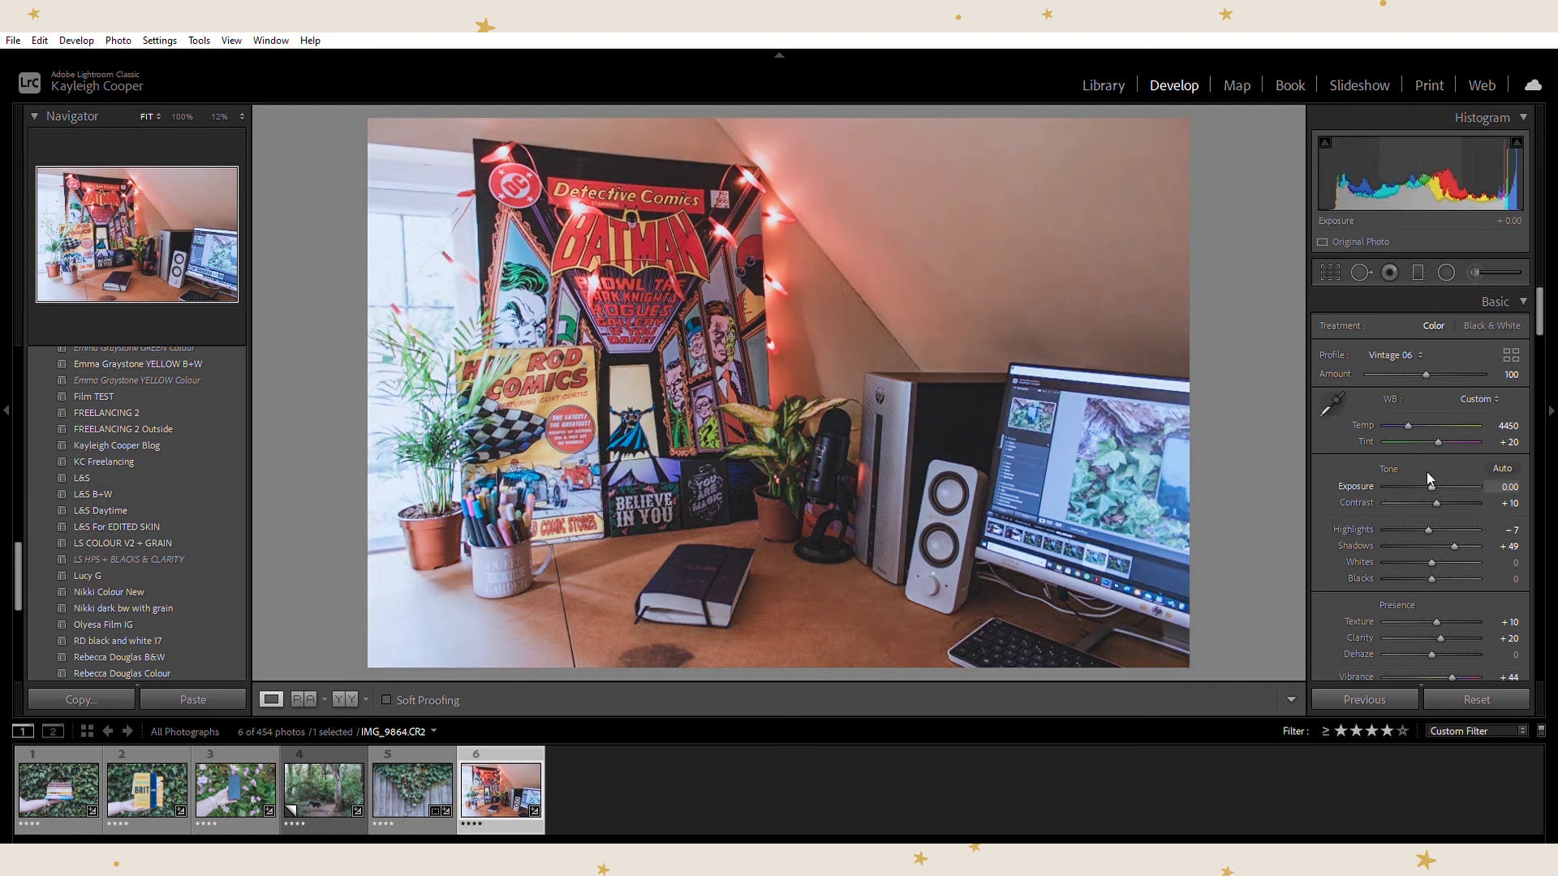
pyautogui.moveTo(1425, 514); pyautogui.dragTo(1393, 520)
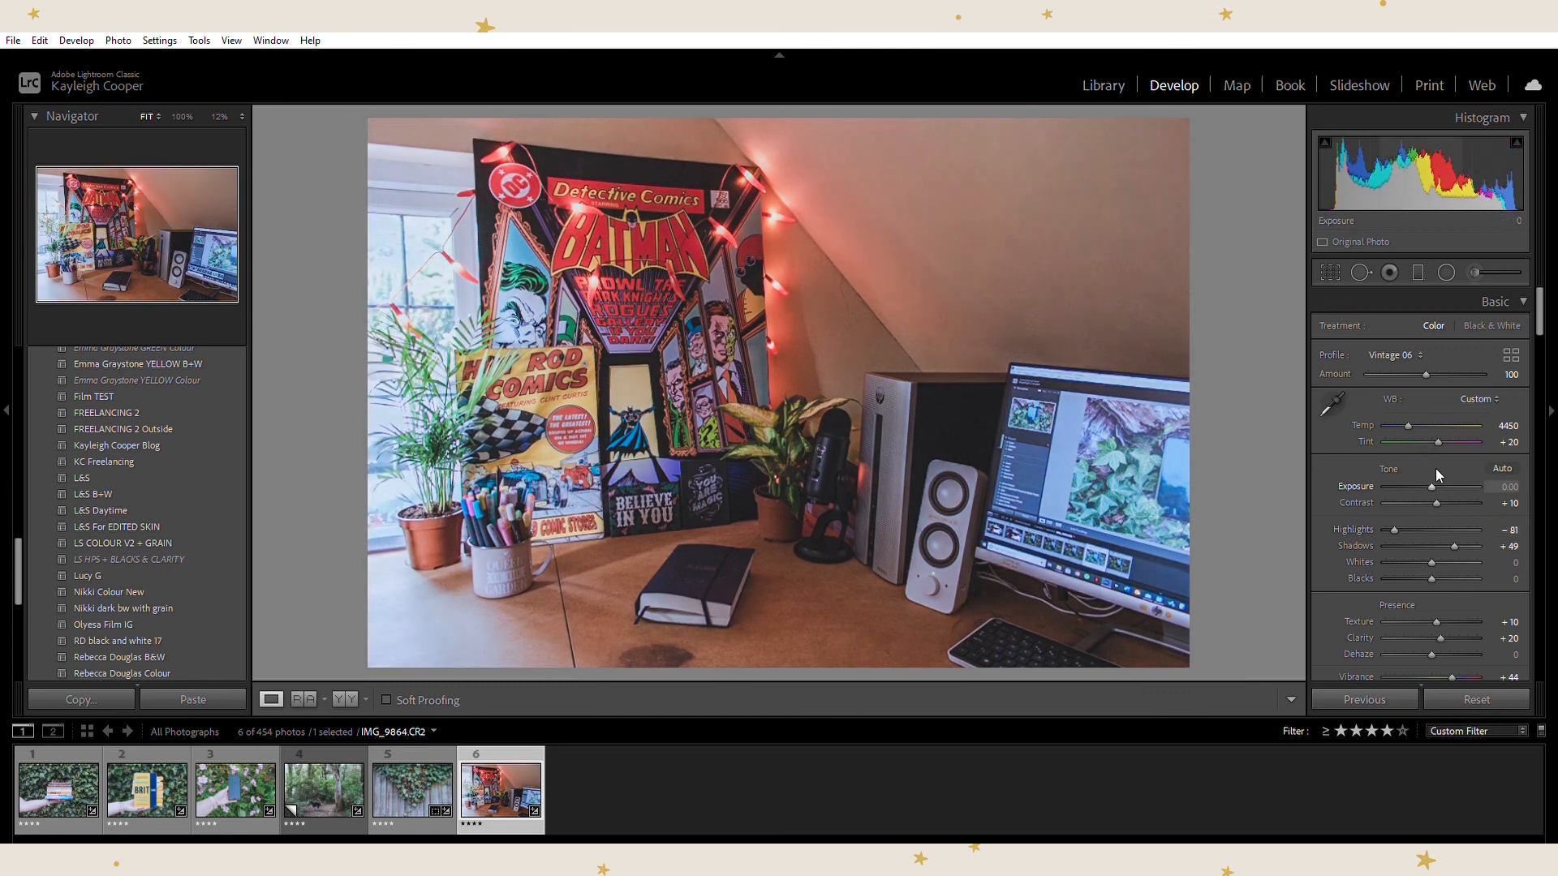
pyautogui.press('Up')
# Correct the desk photo's white balance by setting its tint to +5 and its temperature to 4600
pyautogui.press('Down')
pyautogui.press('Down')
pyautogui.press('Down')
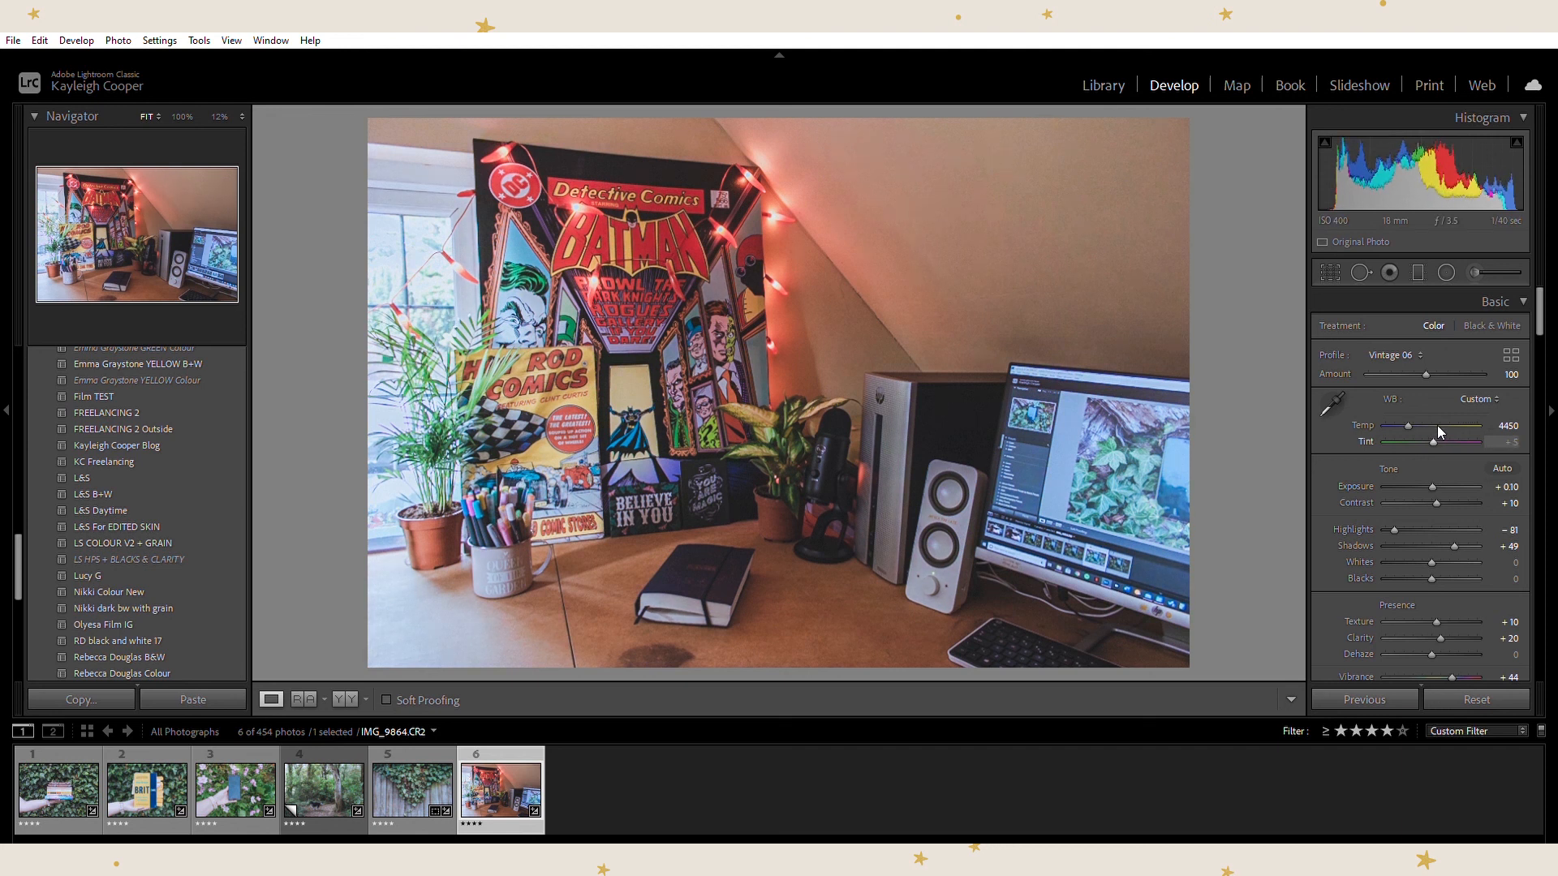
pyautogui.press('Up')
pyautogui.press('Up')
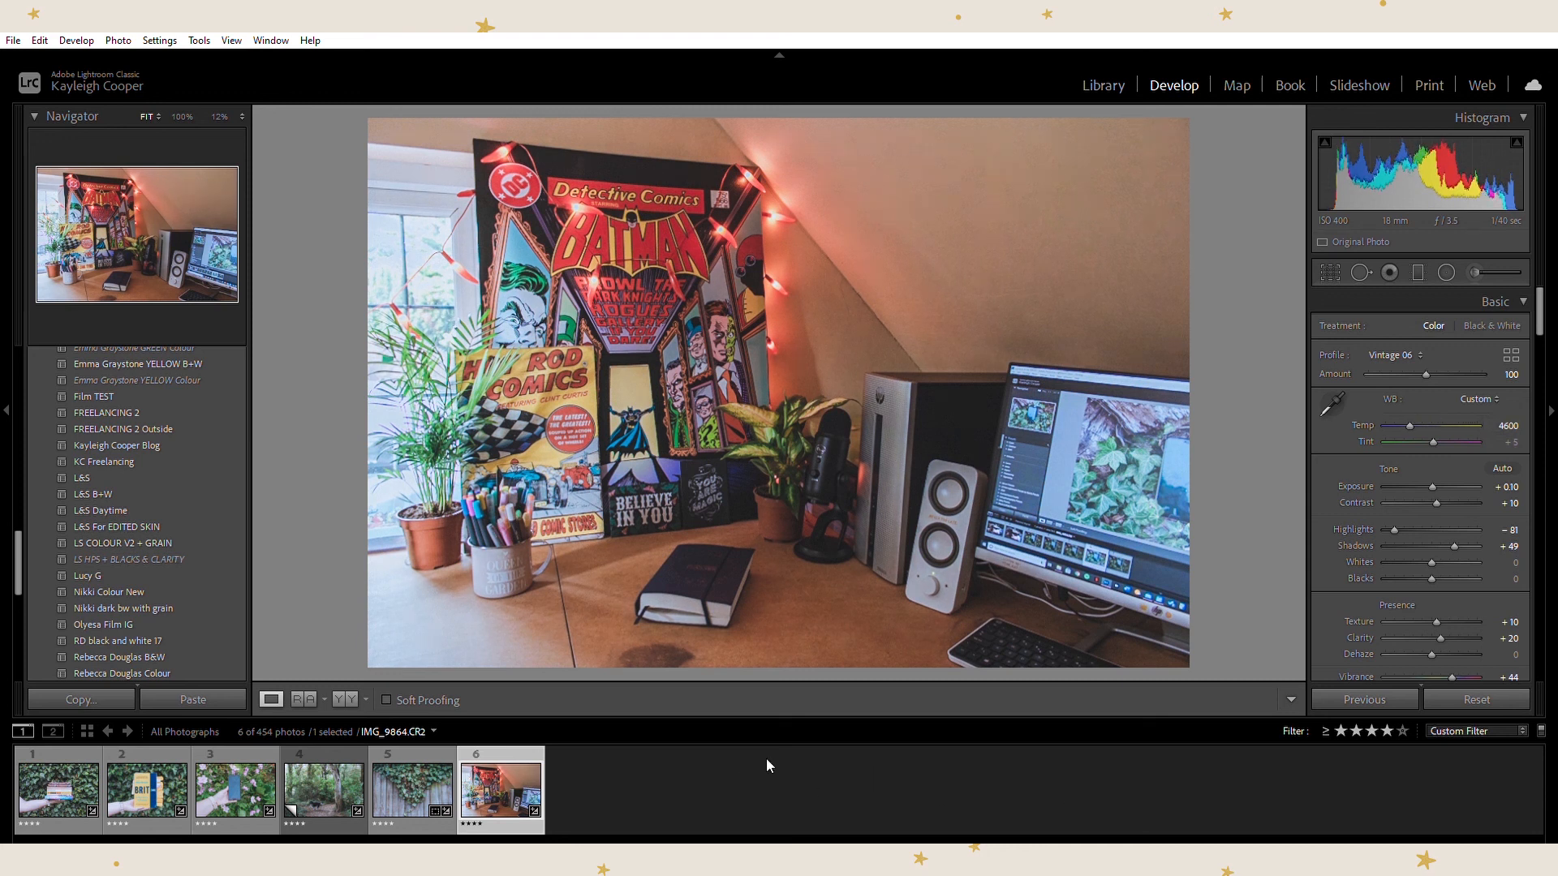
# Return to the first photo of the set, showing the stack of books held against the ivy
pyautogui.press('Home')
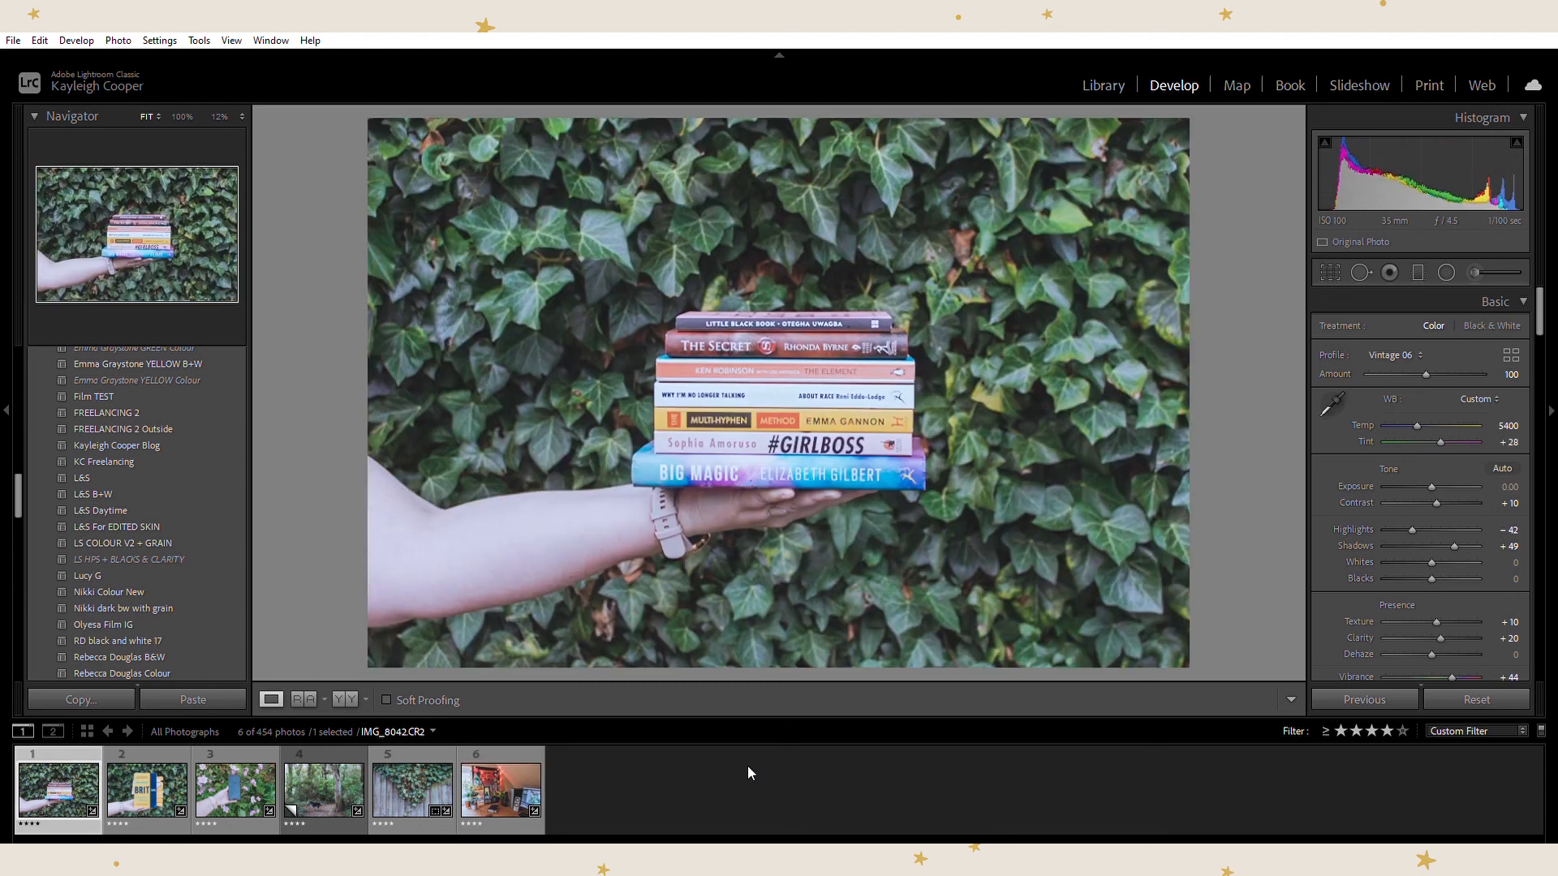